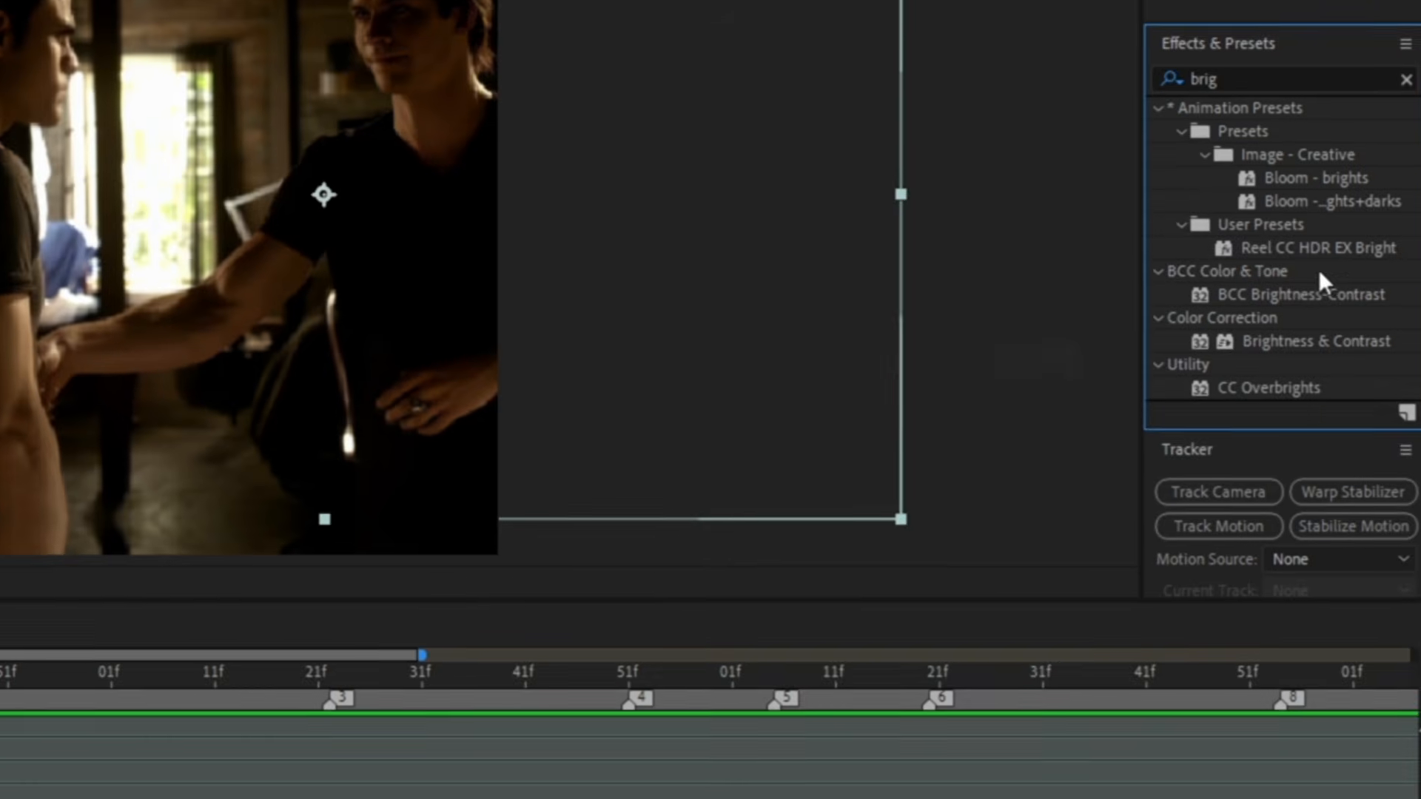
Apply the Brightness & Contrast effect to the first clip and keyframe its Brightness at 100 at the clip start
click(1303, 342)
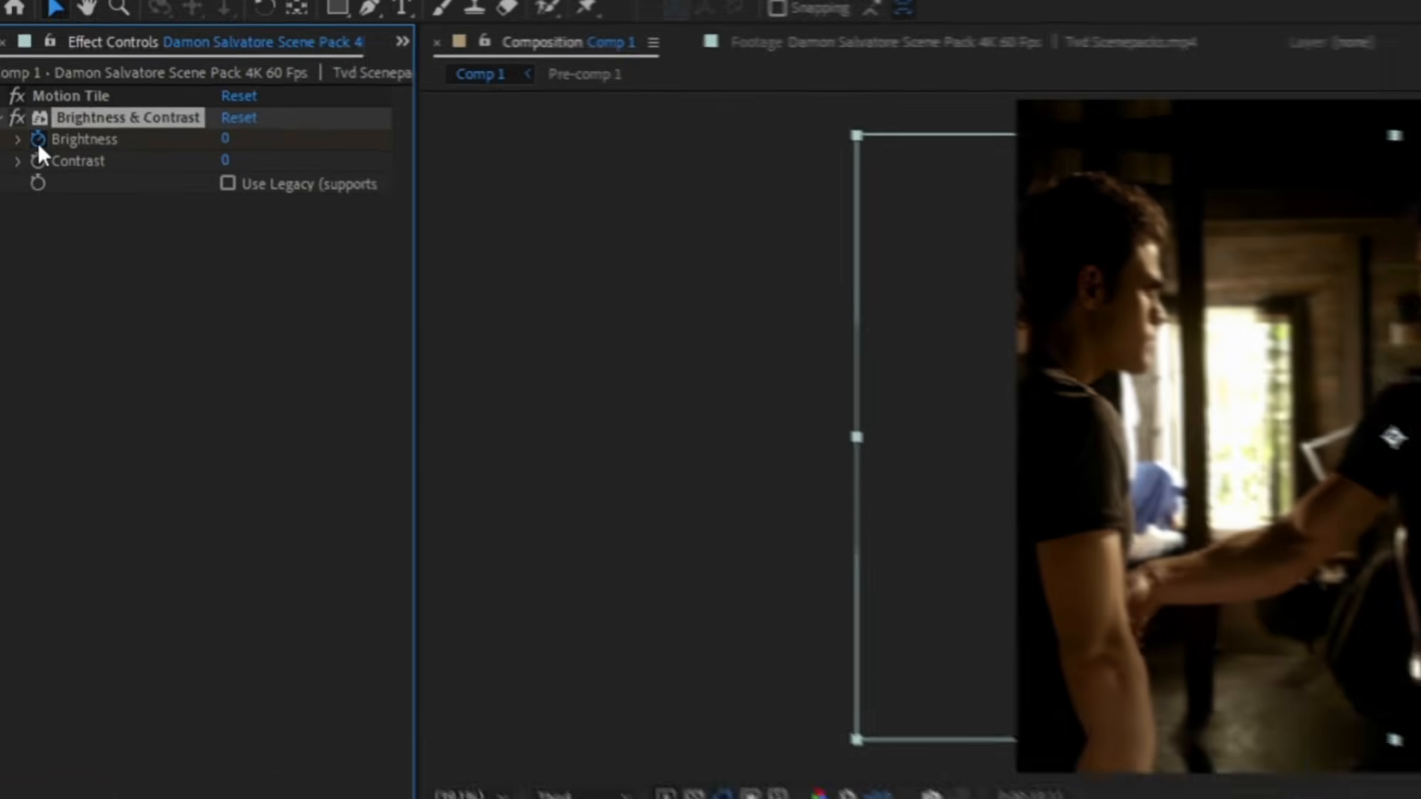
click(245, 150)
text(100)
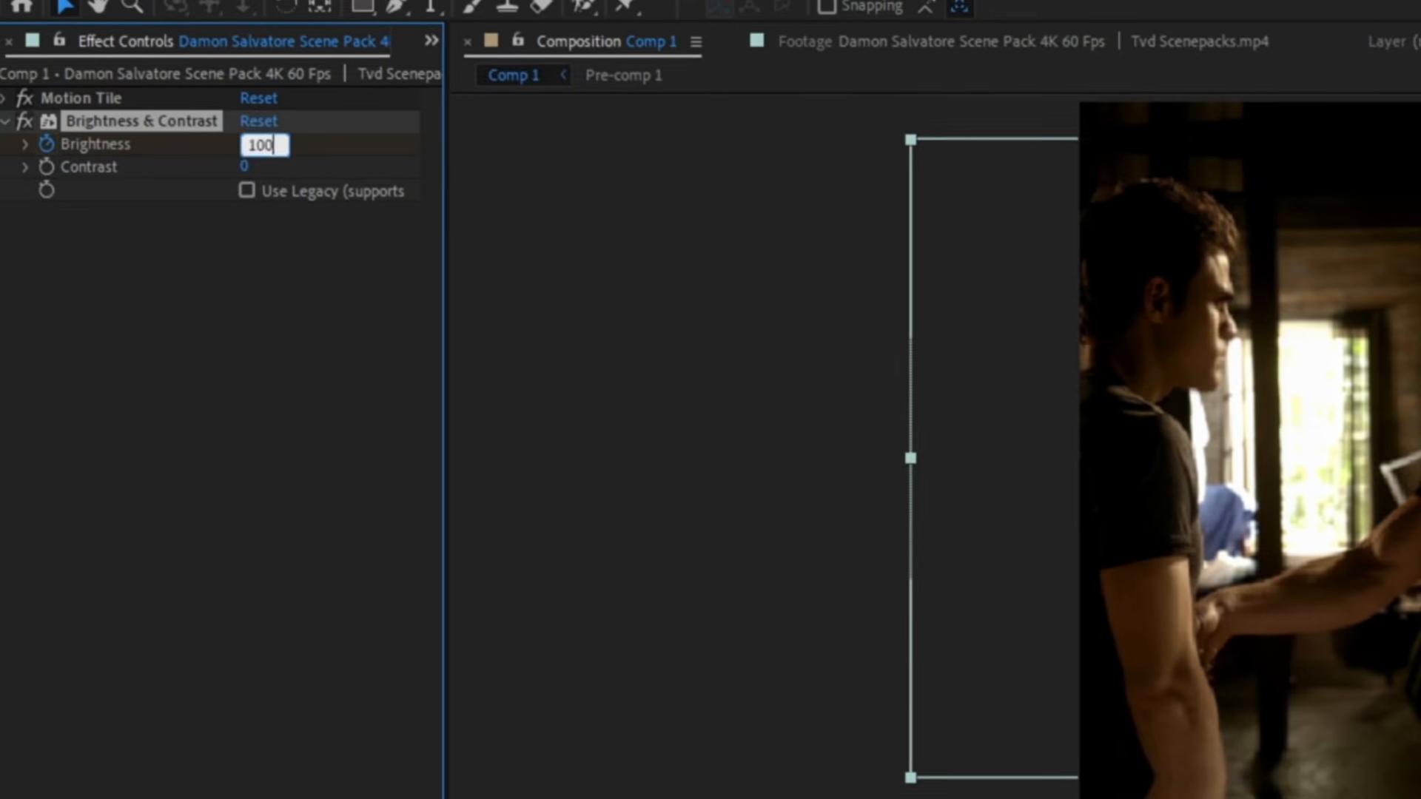
key(Return)
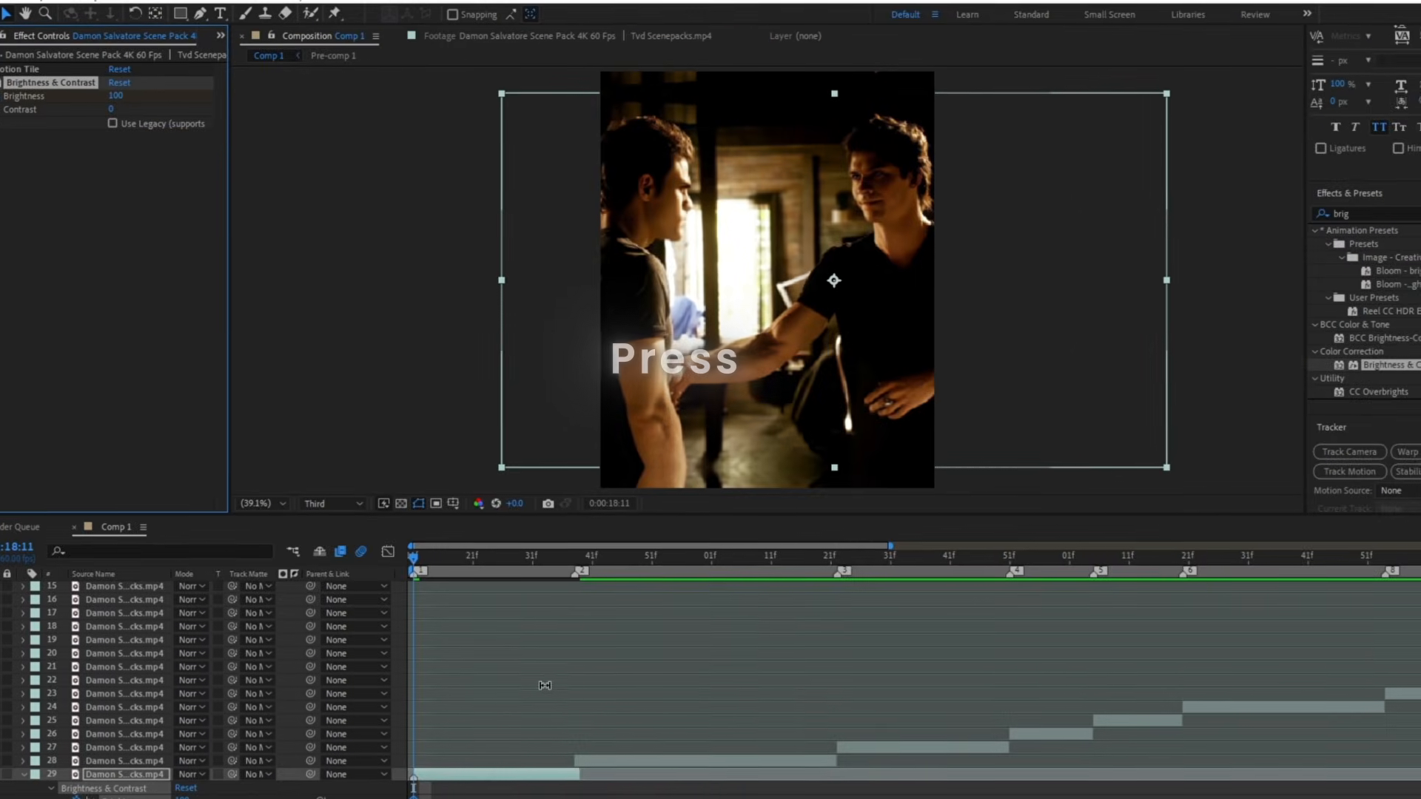
Reveal the clip's keyframes and set Brightness to 0 at 0:00:18:30
key(u)
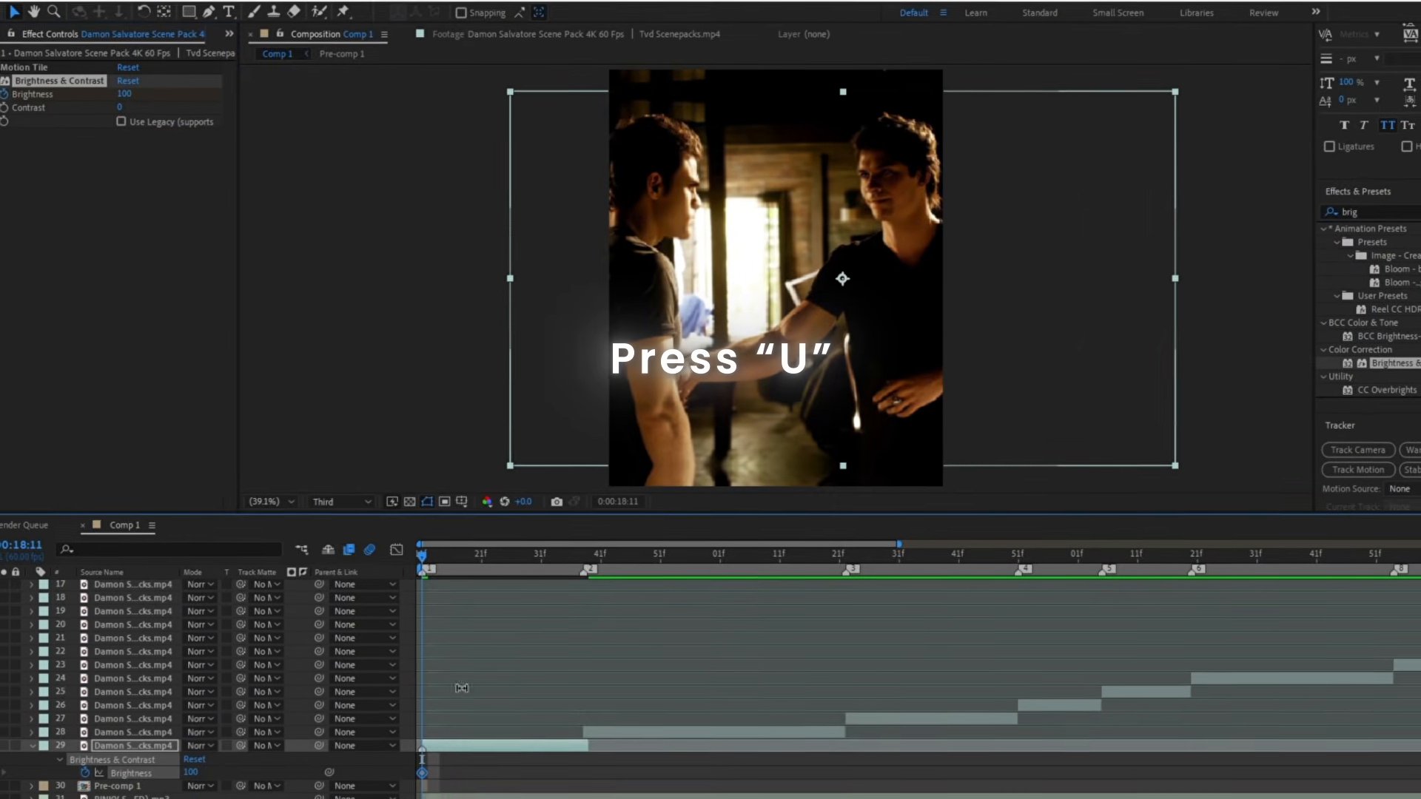
drag(516, 555, 540, 590)
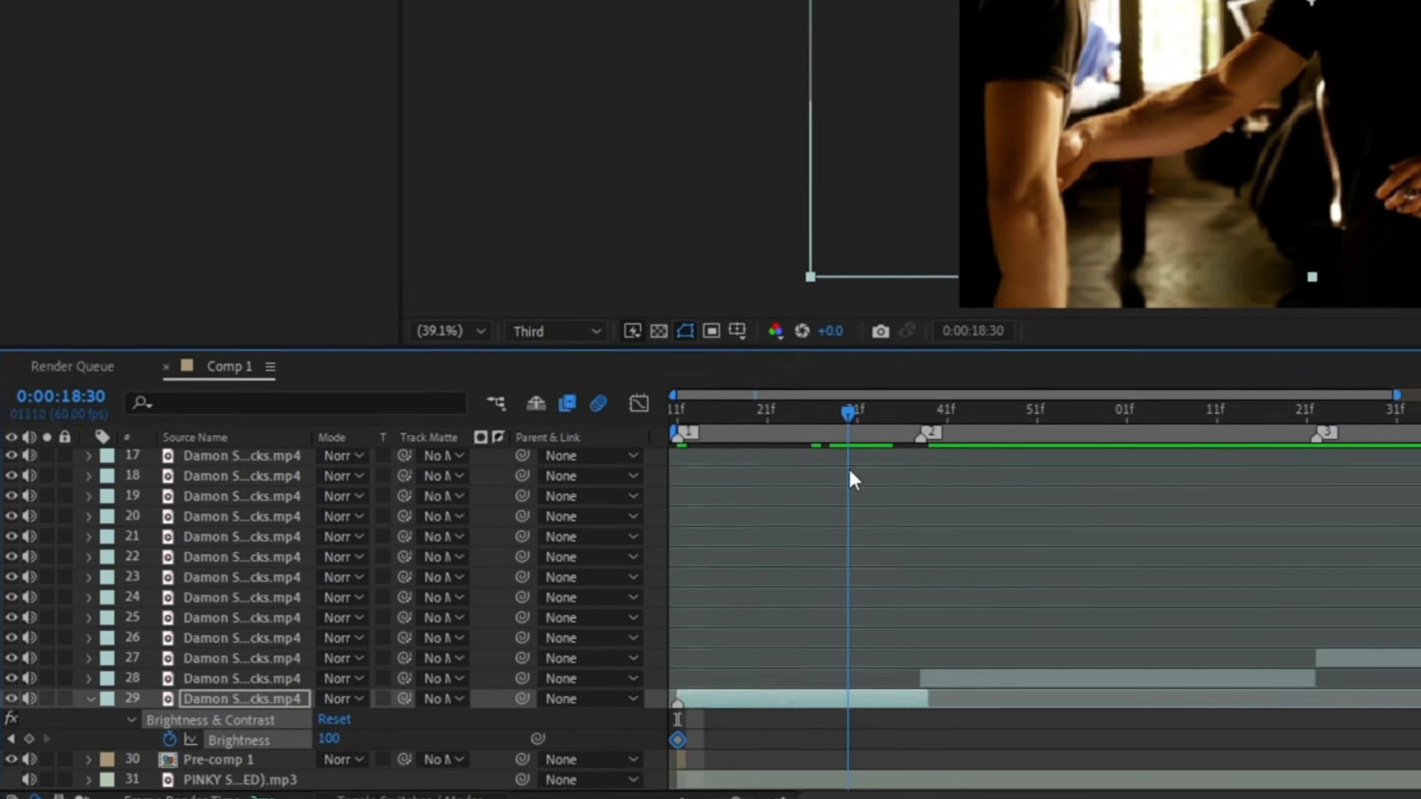
click(328, 739)
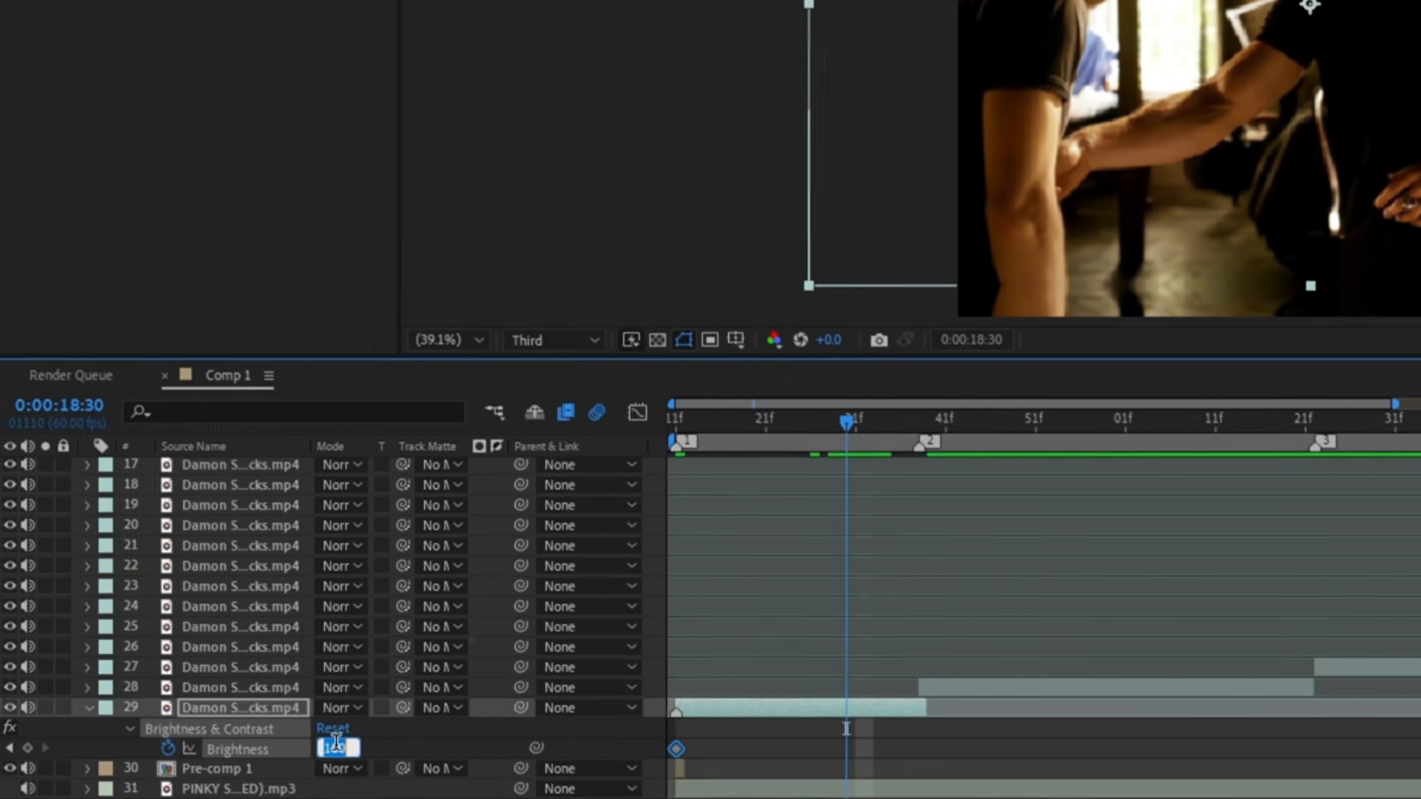
text(17)
key(Return)
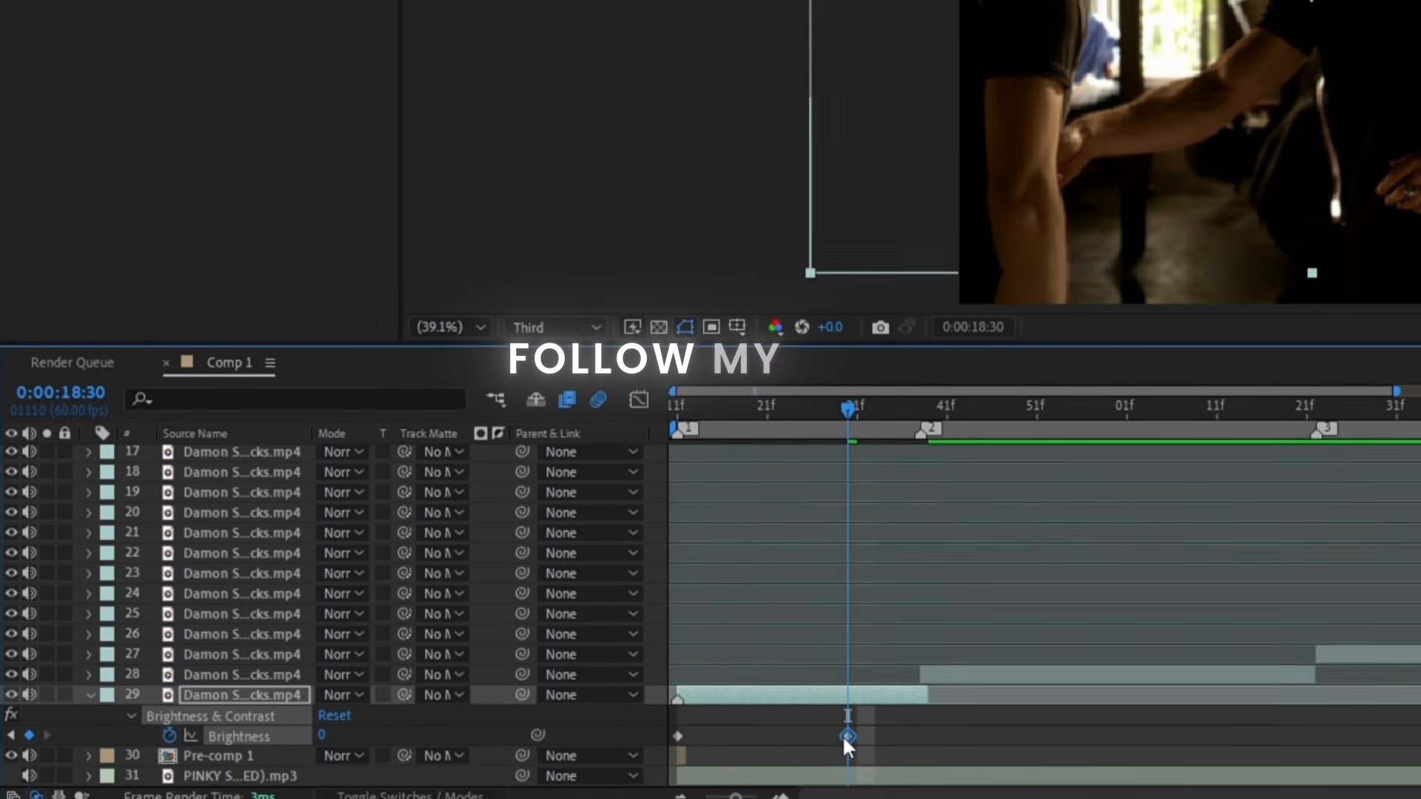
Move the end Brightness keyframe slightly later, apply Easy Ease to both Brightness keyframes, and show their speed graph
drag(848, 748, 654, 748)
key(F9)
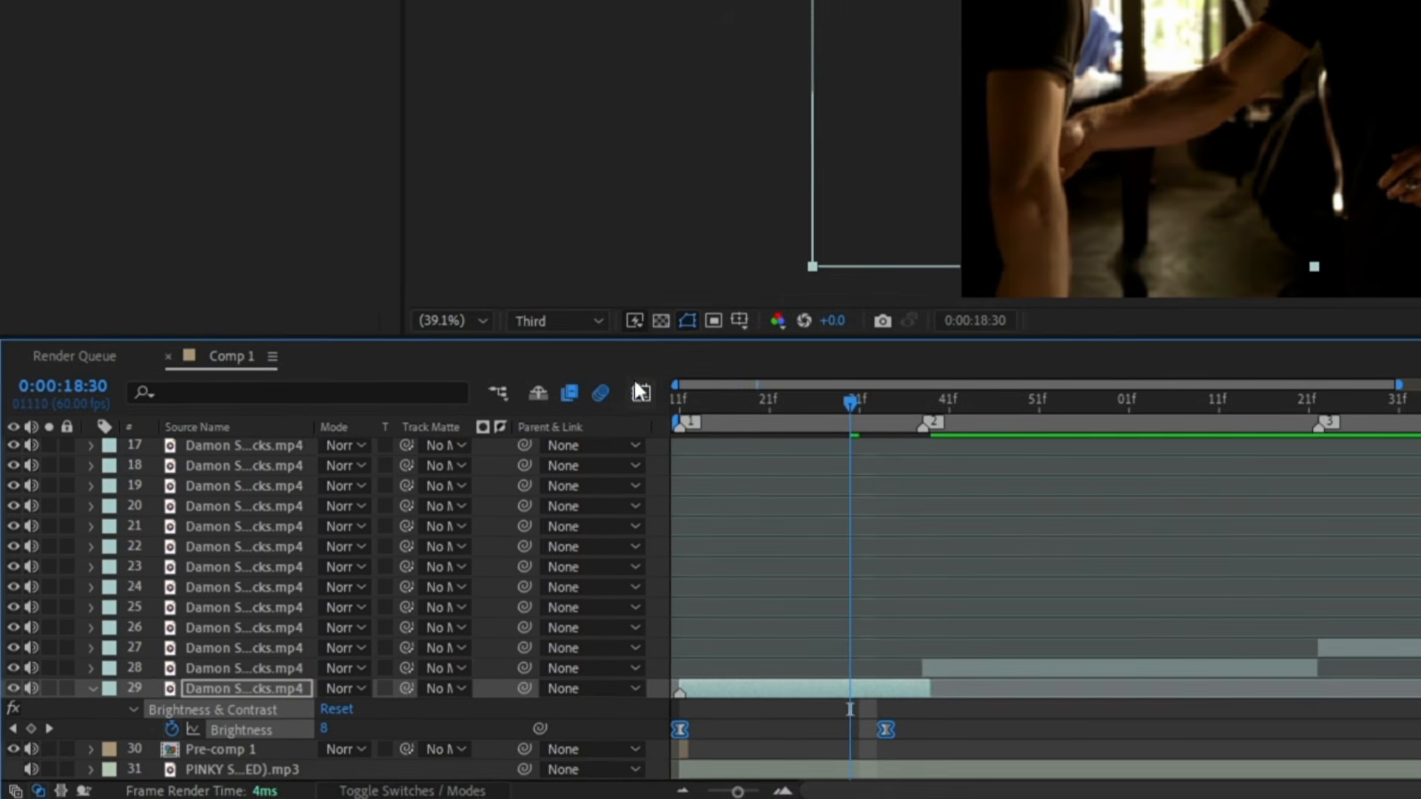
click(643, 394)
click(1196, 769)
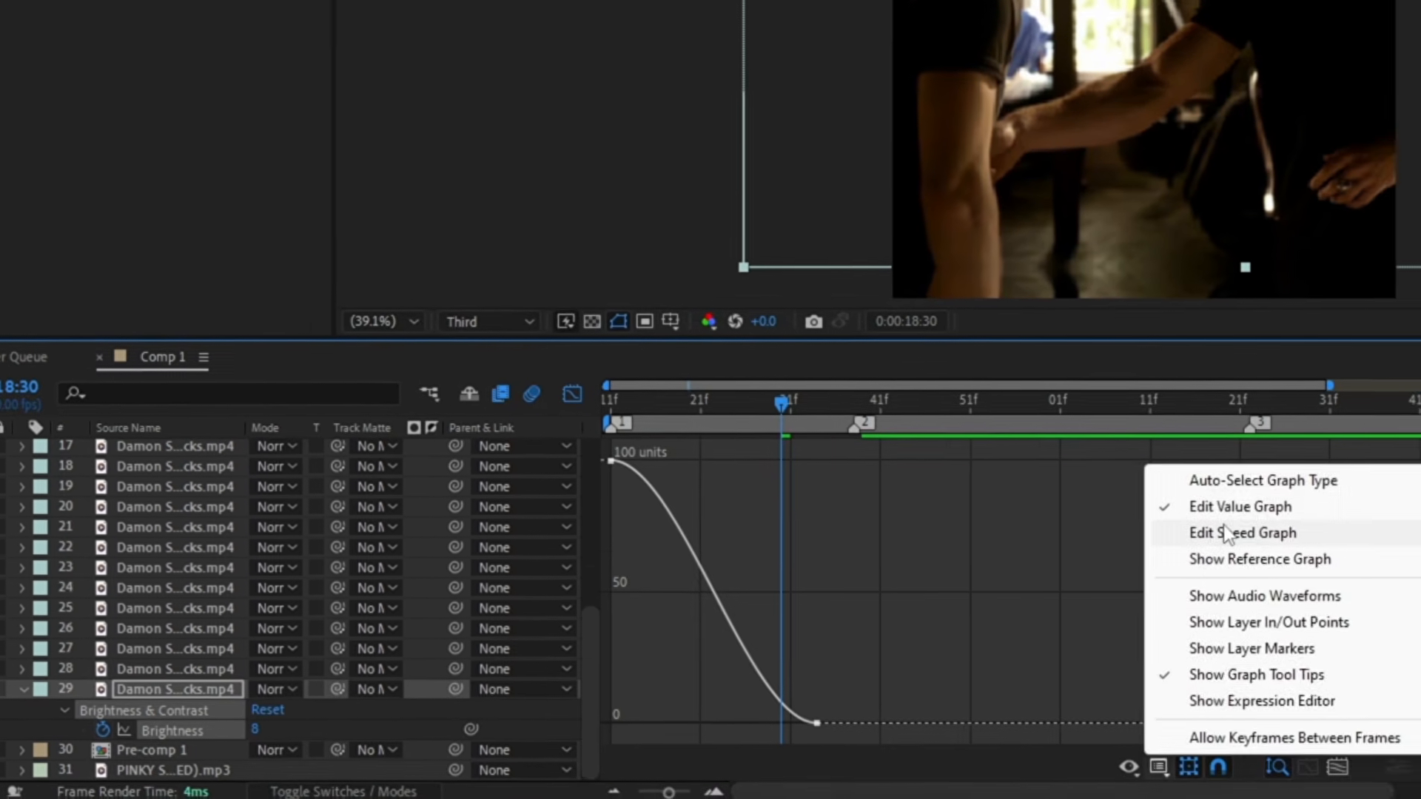
click(1226, 533)
Reshape the Brightness speed curve so it peaks near the clip start and eases out slowly, and preview the result
drag(885, 490, 723, 465)
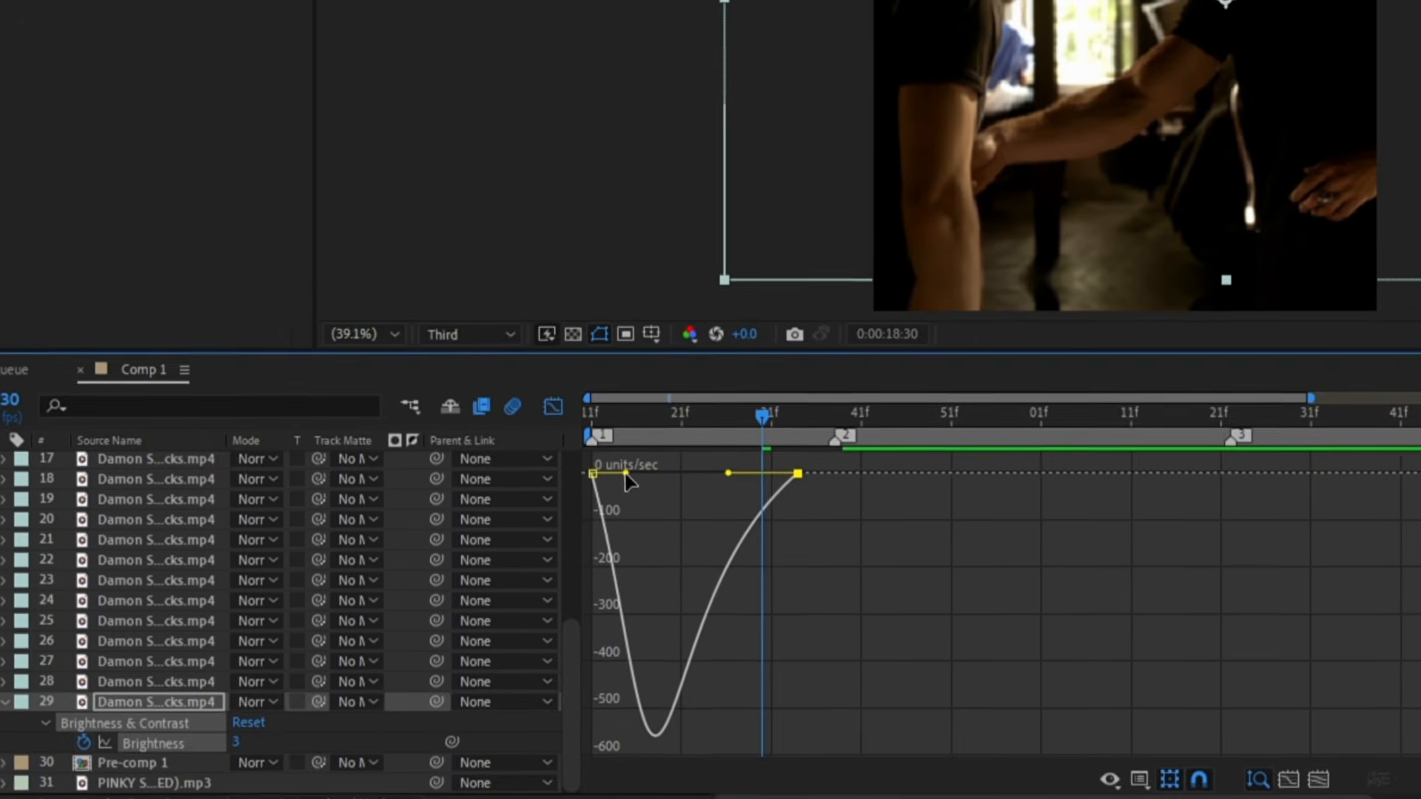
drag(623, 464, 603, 476)
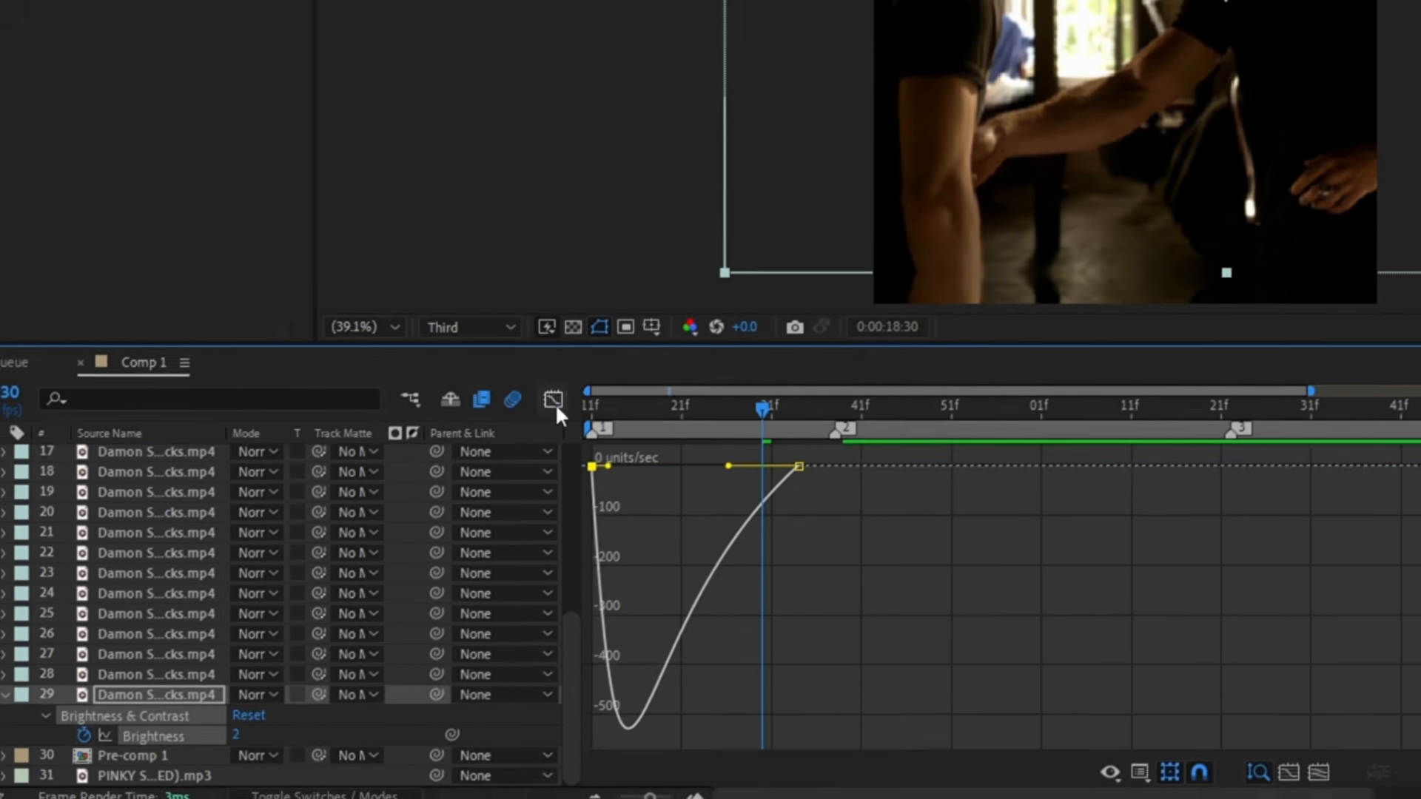
click(552, 409)
key(space)
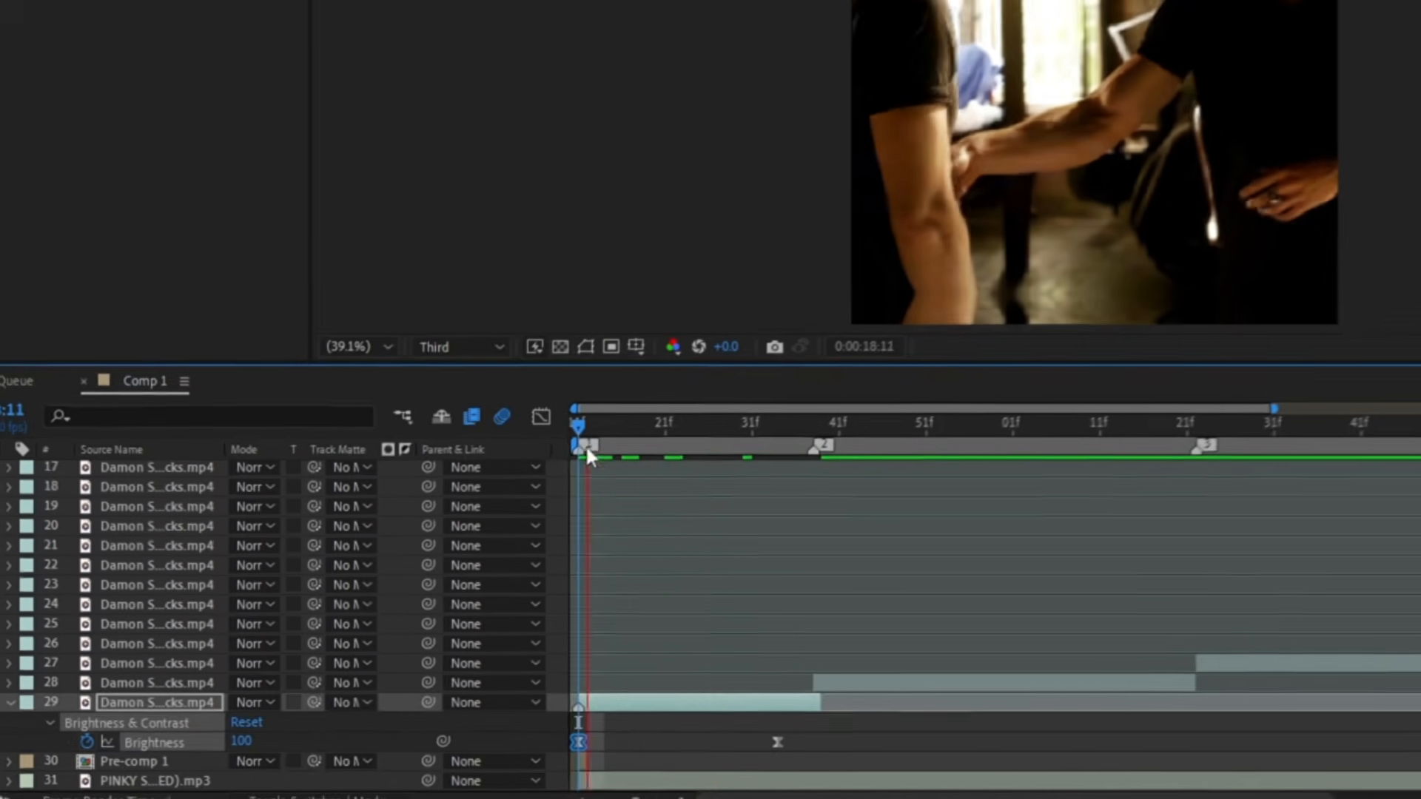
key(space)
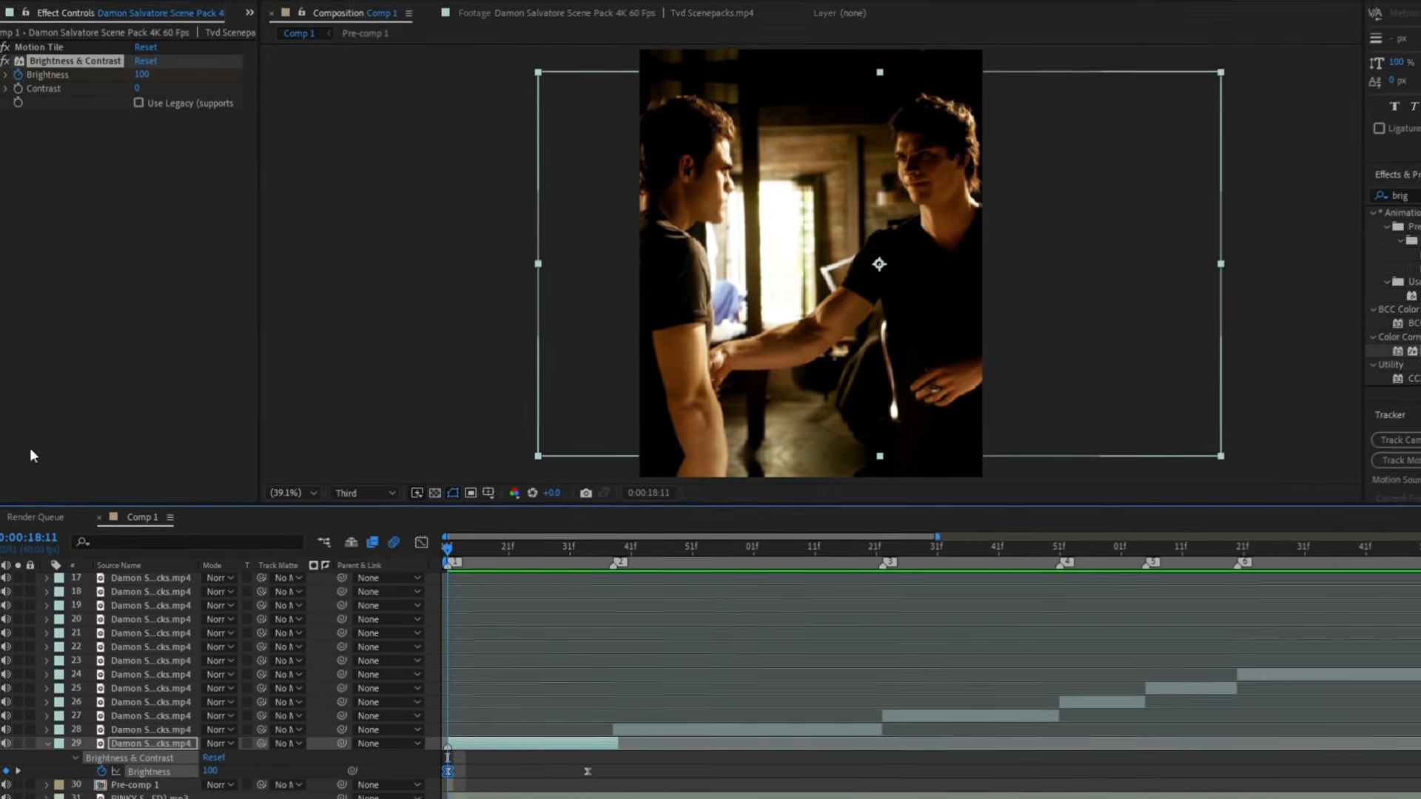
Apply the BCC Directional Blur effect to the first clip and set its Angle to 0°
key(ctrl+space)
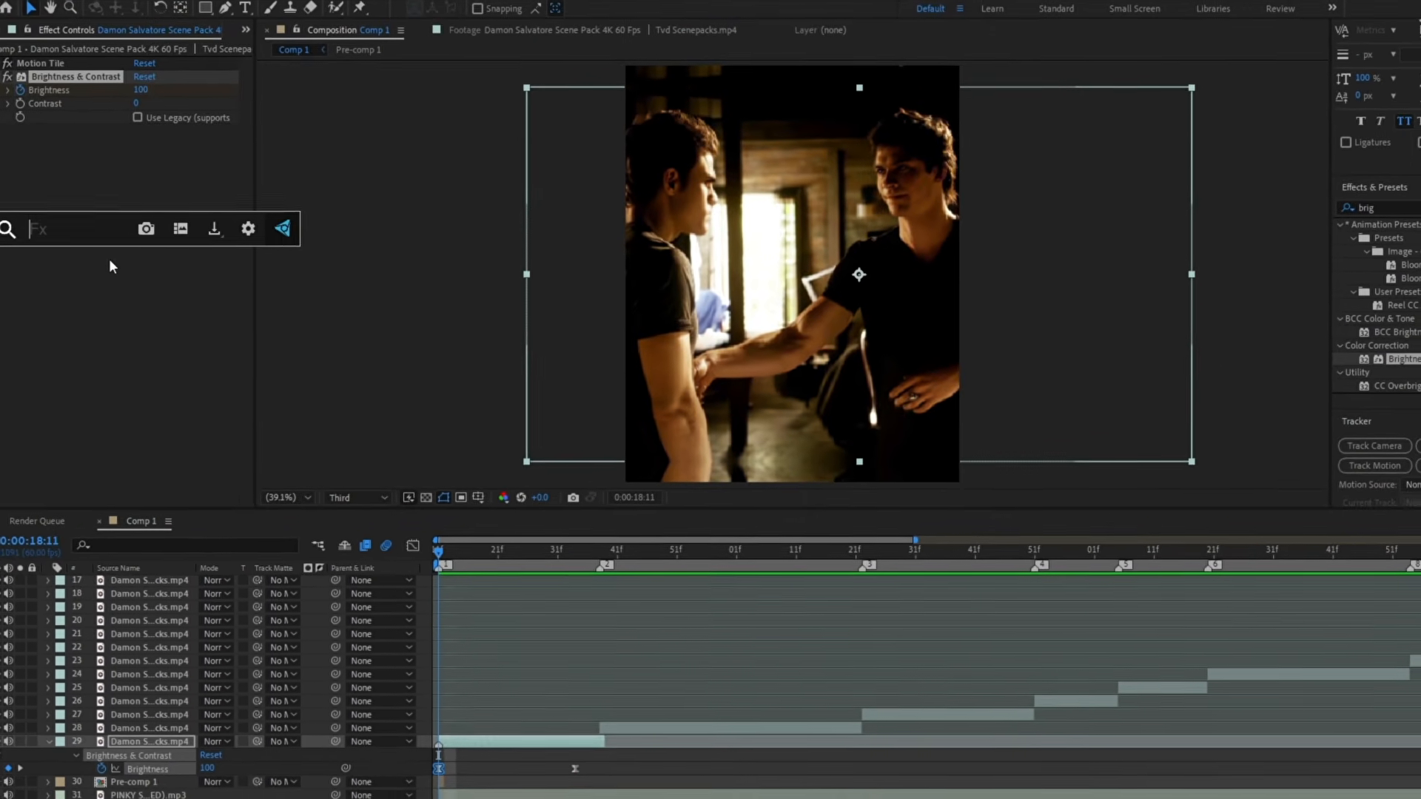
text(bcc d)
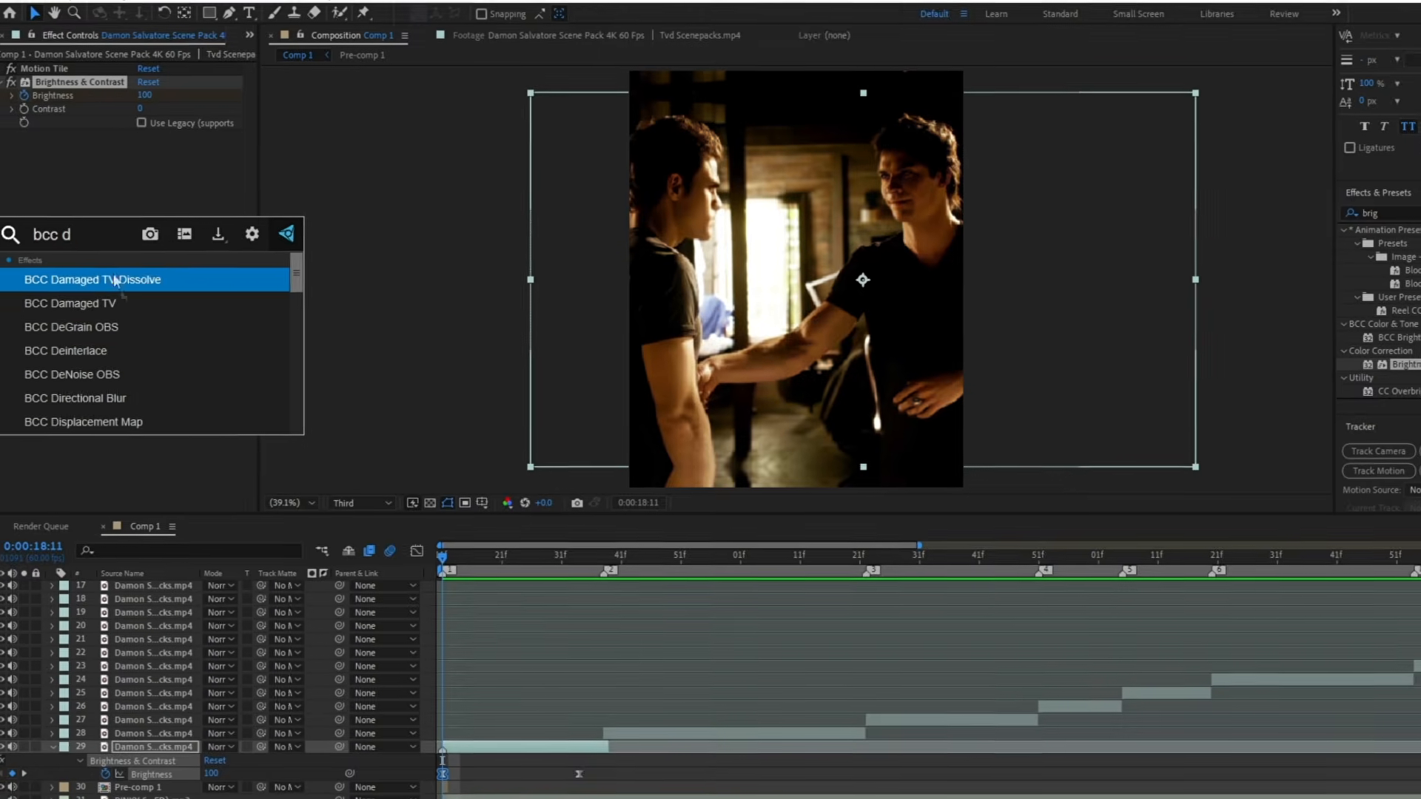
text(i)
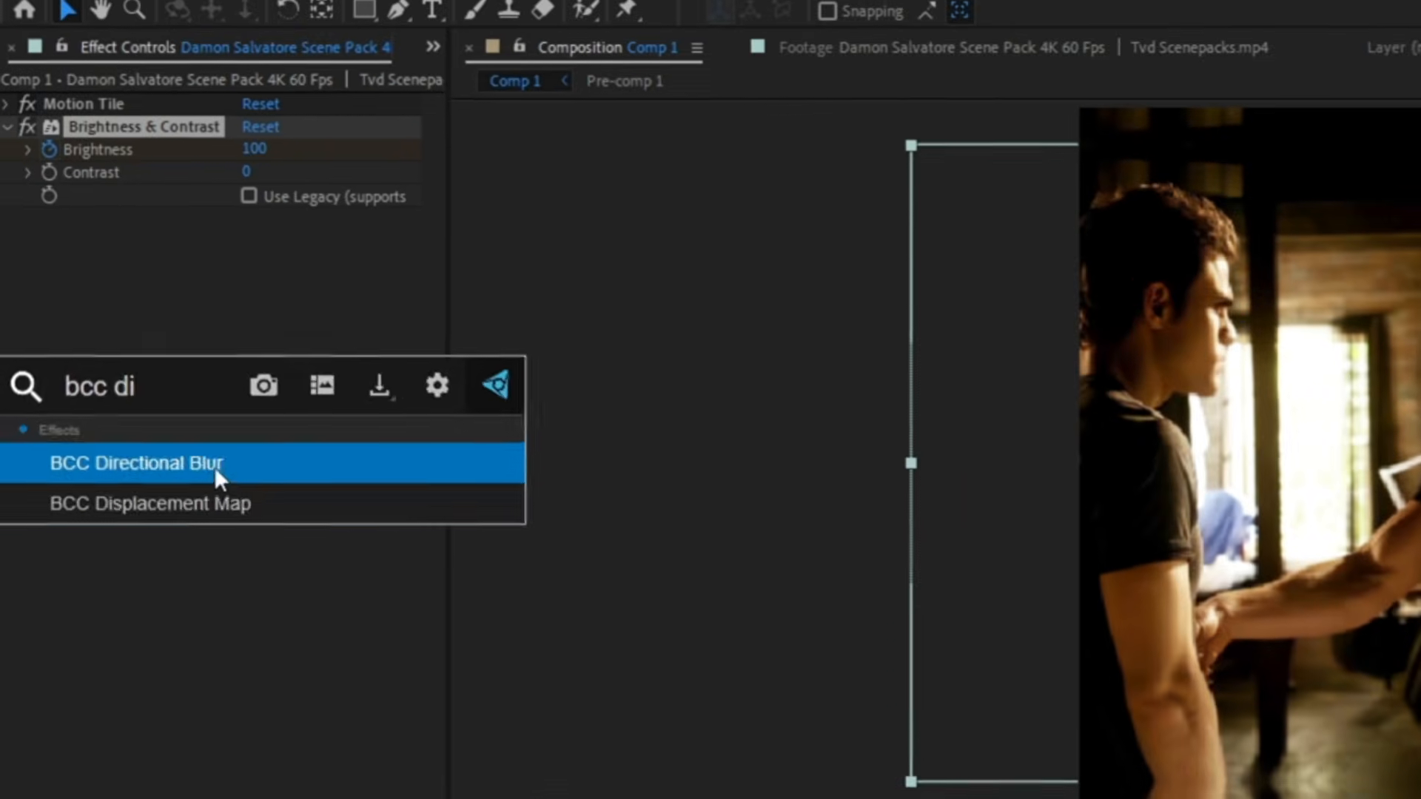
click(125, 278)
click(282, 401)
text(0)
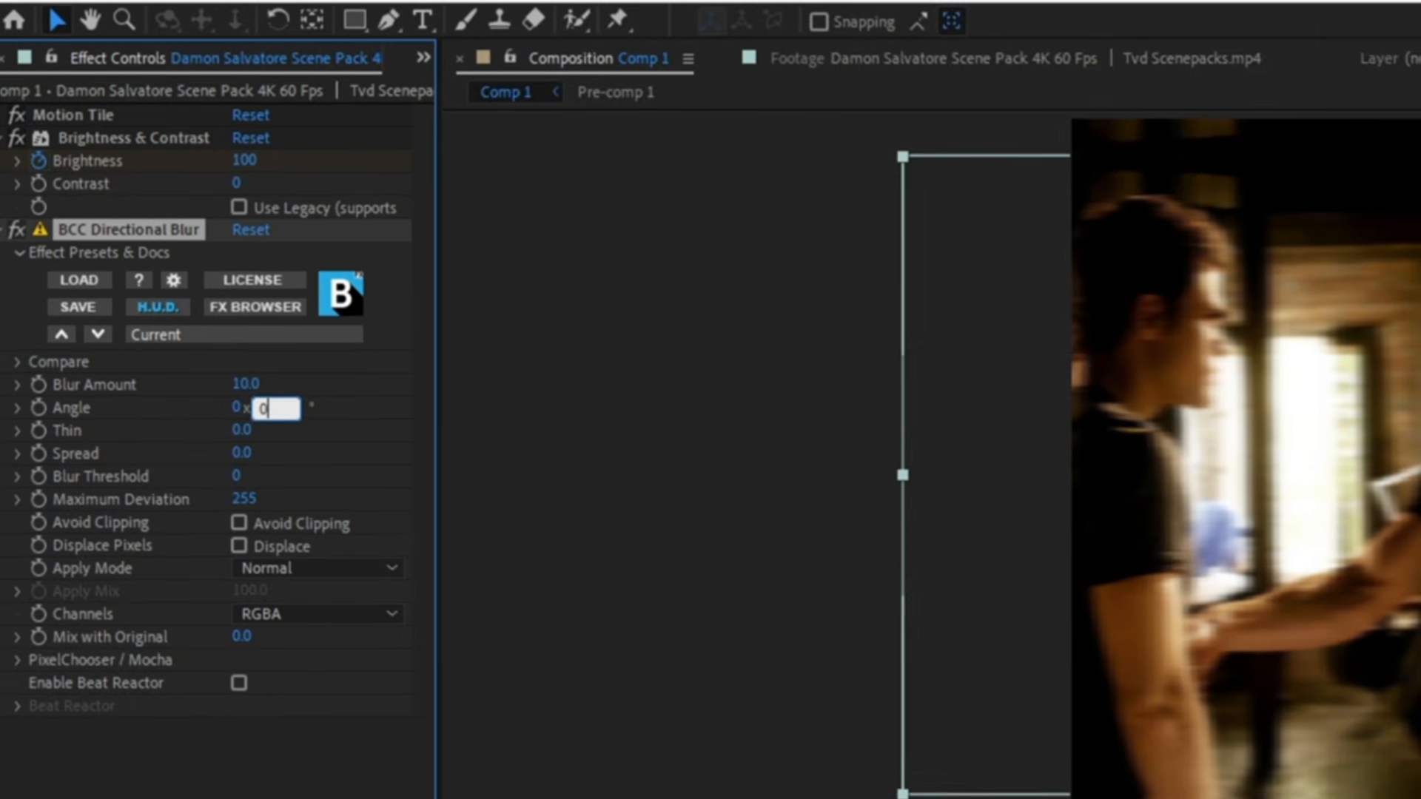
key(Return)
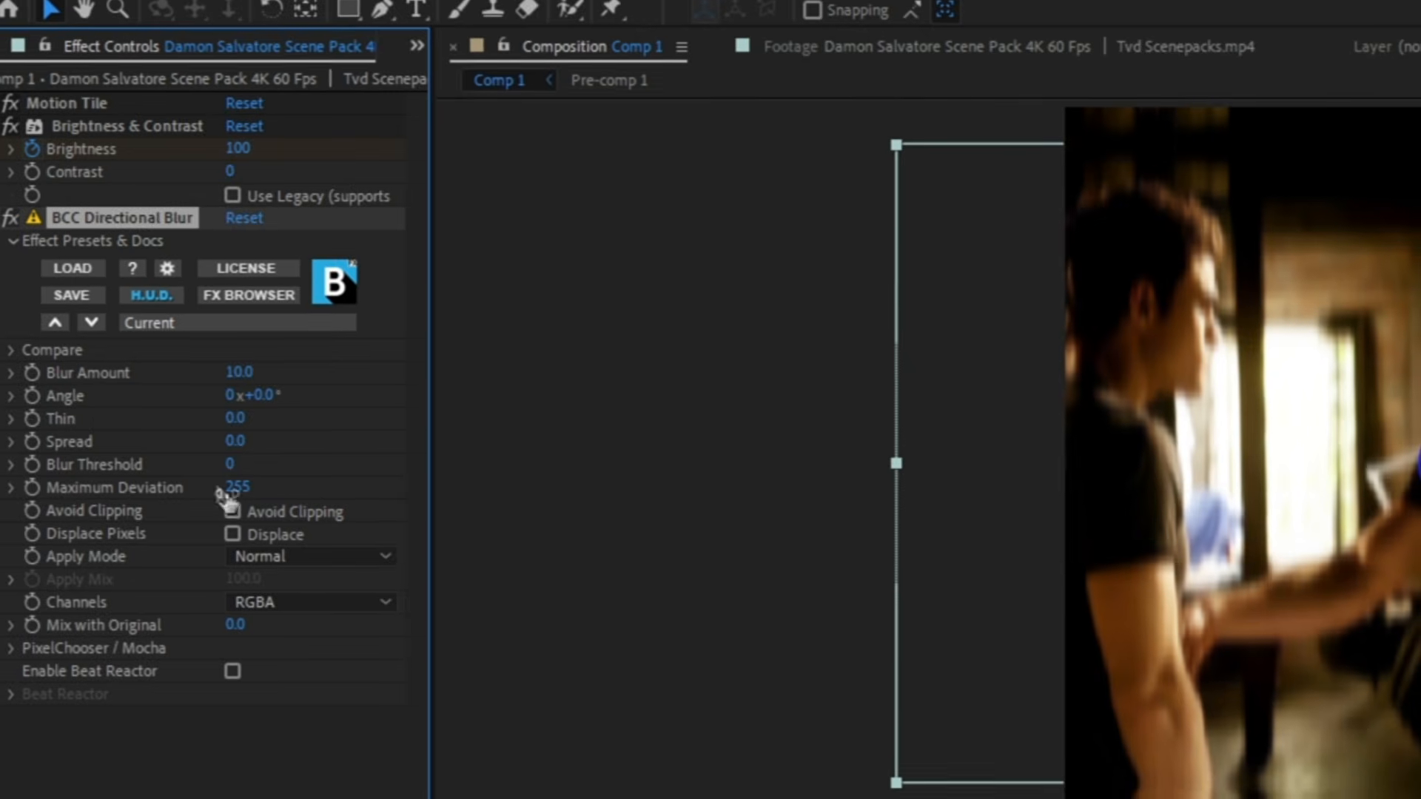
Keyframe the Directional Blur's Blur Amount from 100 at the clip start to 0 about 17 frames in
click(35, 374)
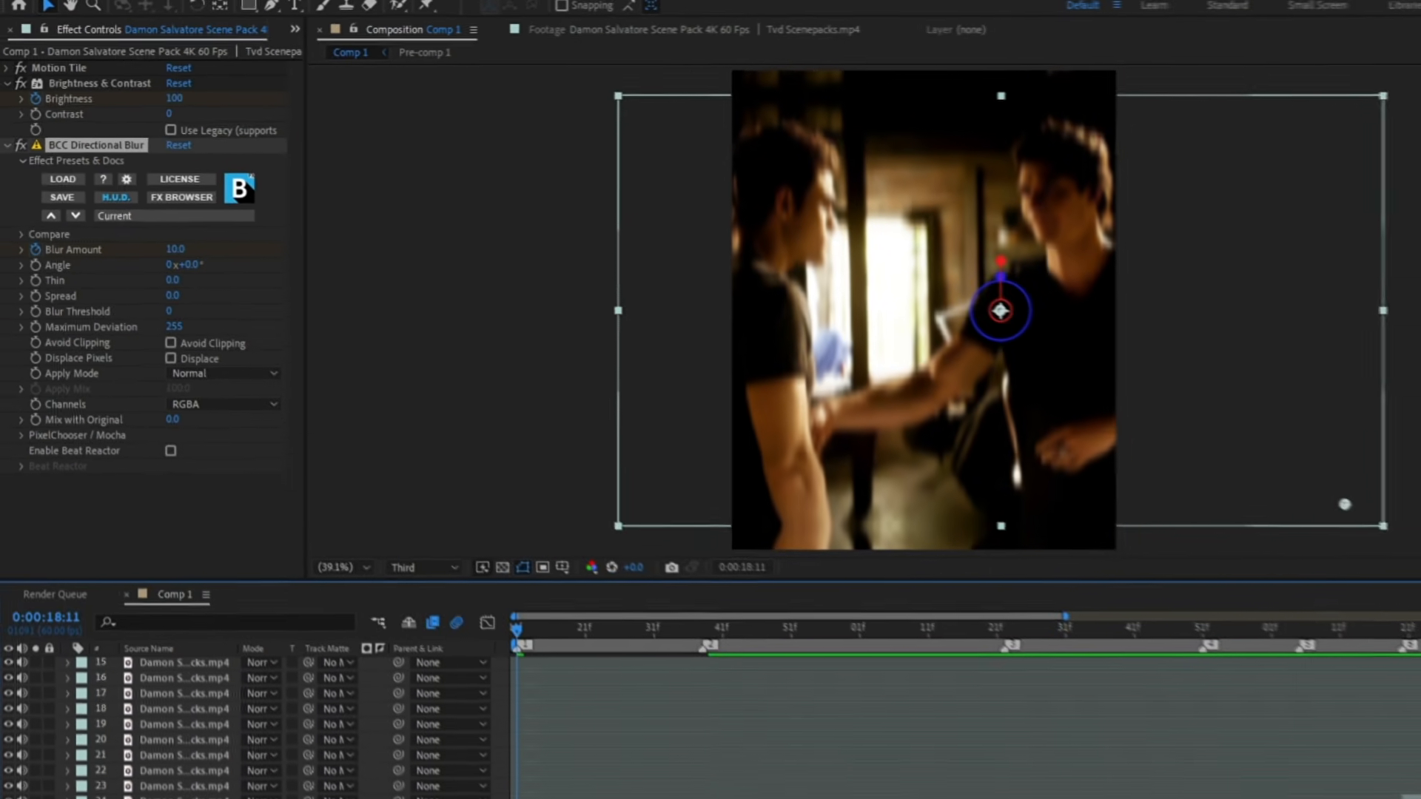
key(u)
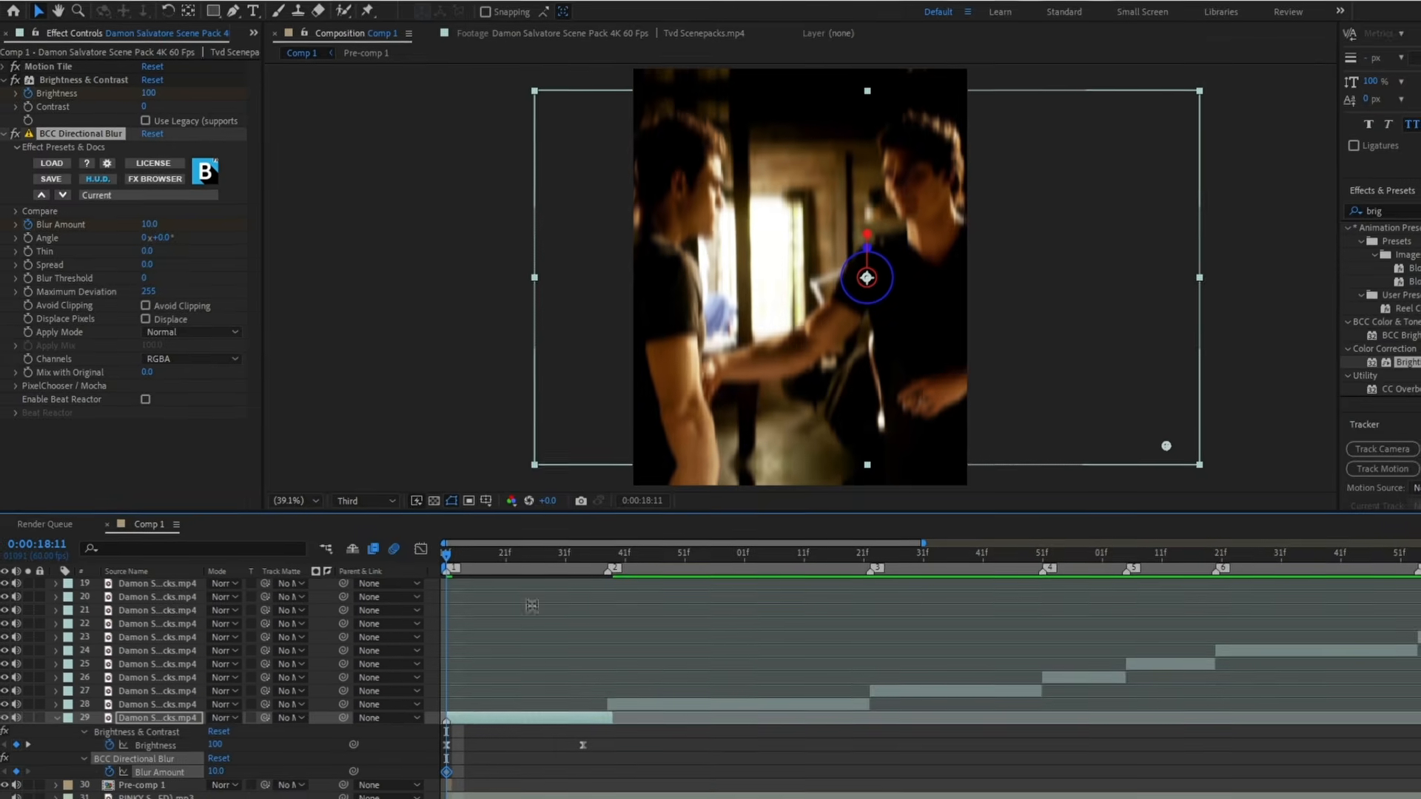
click(575, 590)
drag(539, 568, 551, 562)
text(0)
key(Return)
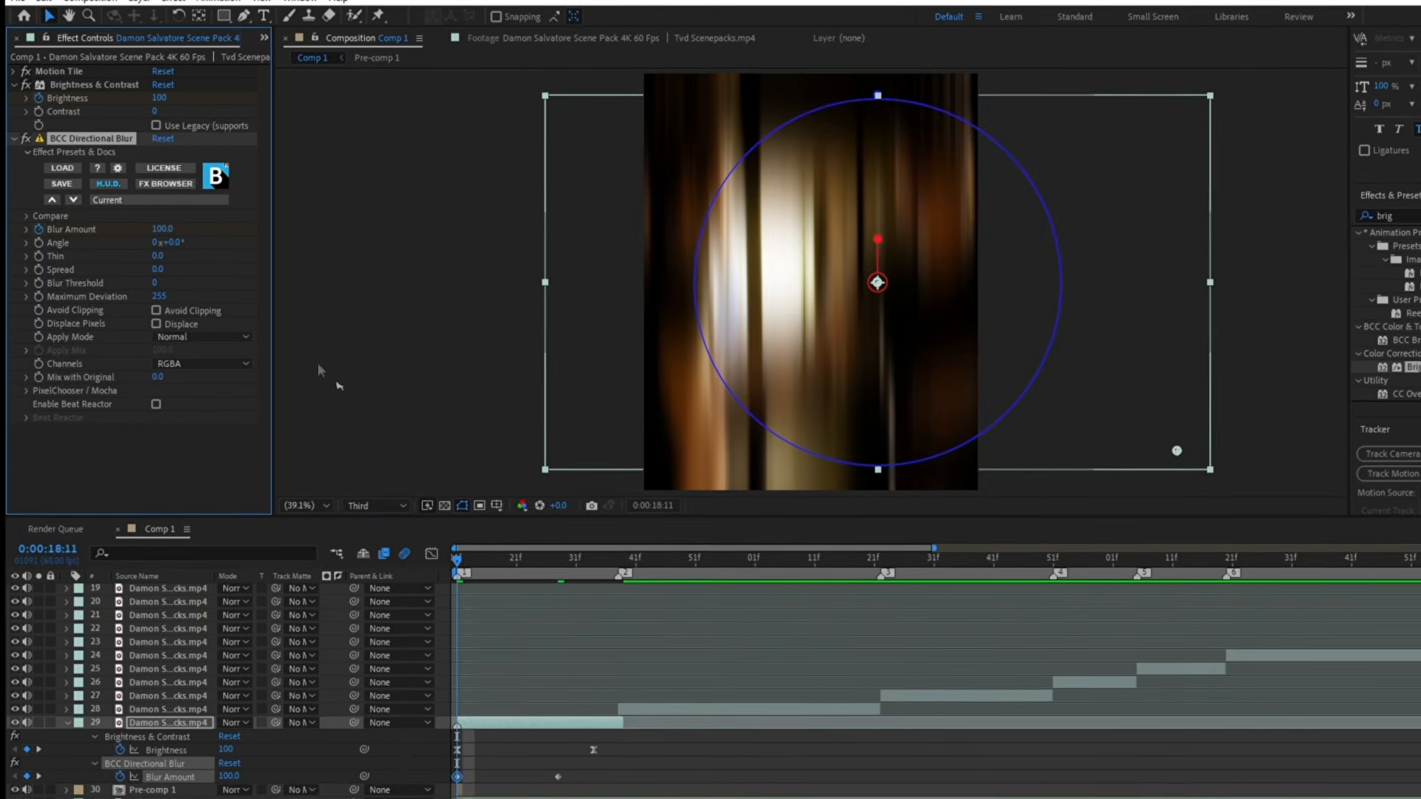
Easy-ease both Blur Amount keyframes, reshape their speed curve to peak right at the clip start, and preview the blur
drag(589, 781, 445, 783)
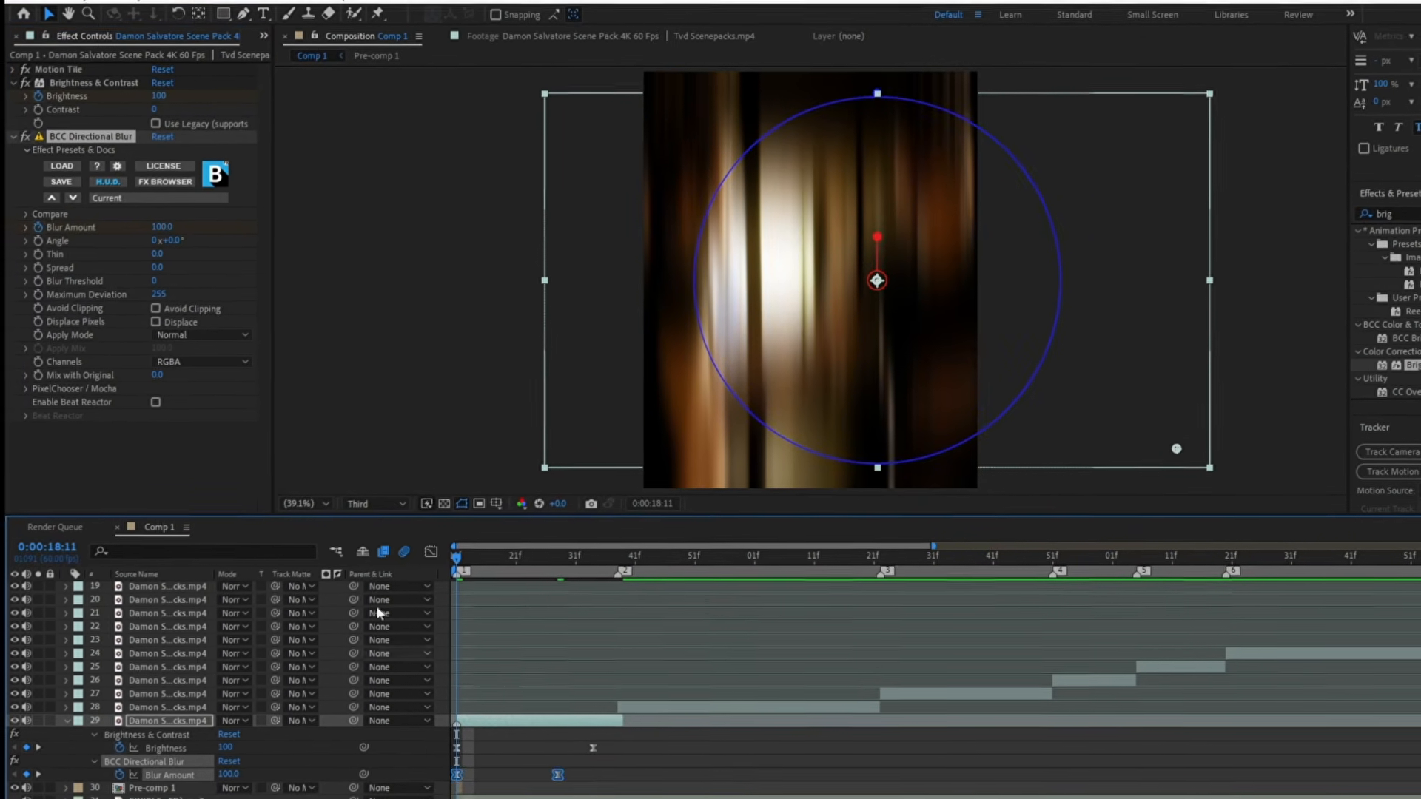
key(shift+F3)
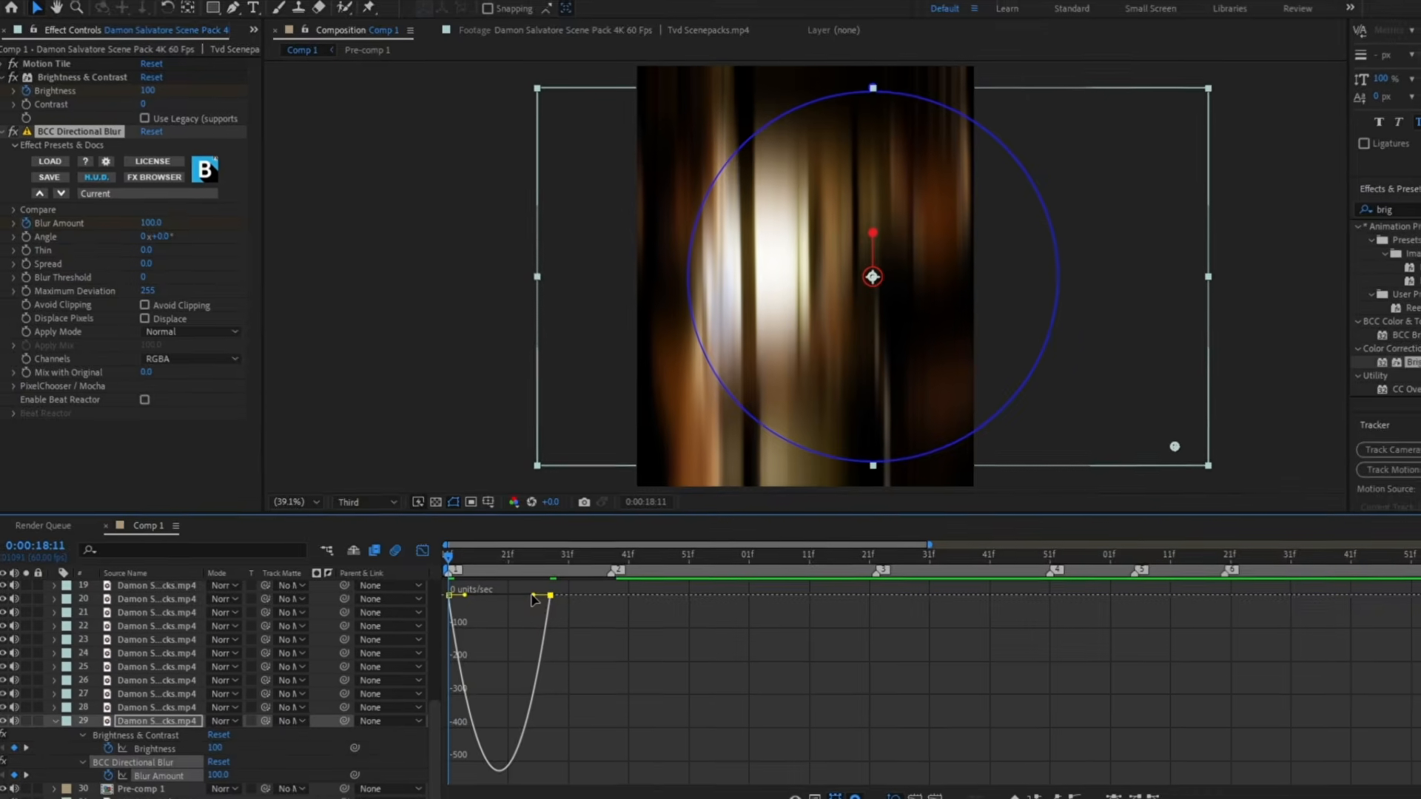
drag(533, 596, 464, 598)
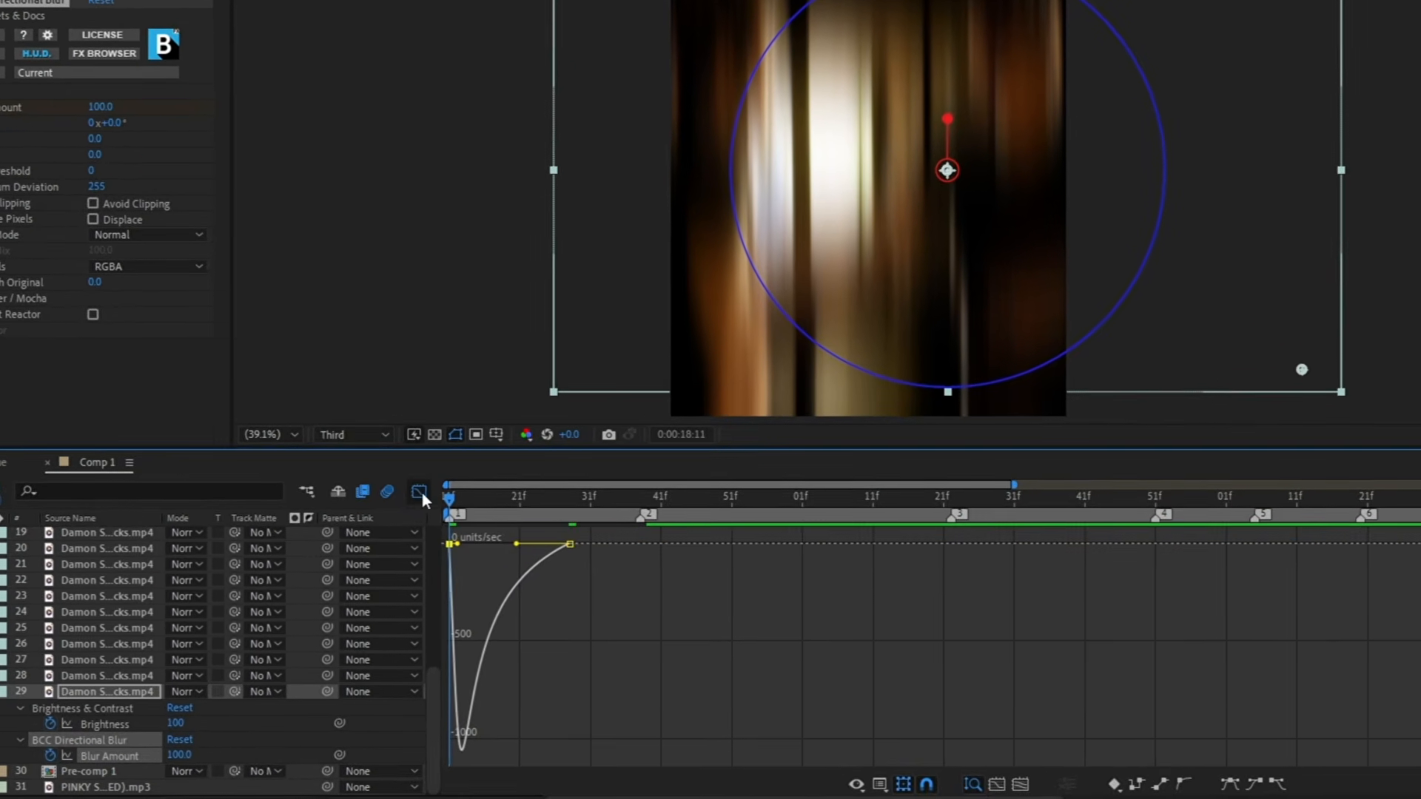
click(419, 491)
key(space)
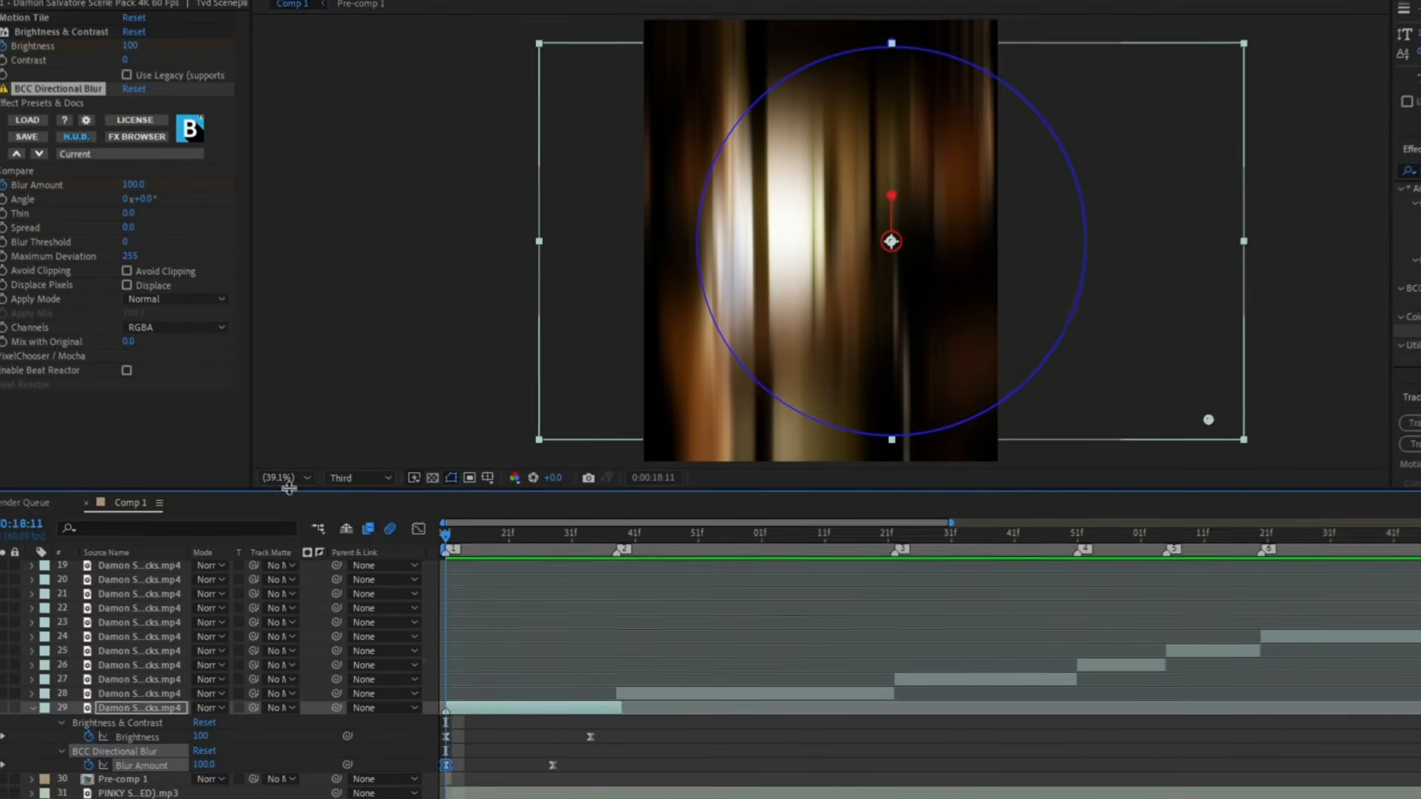
Collapse the Directional Blur settings and add the Twitch effect with Amount 90 and speed 30
click(8, 130)
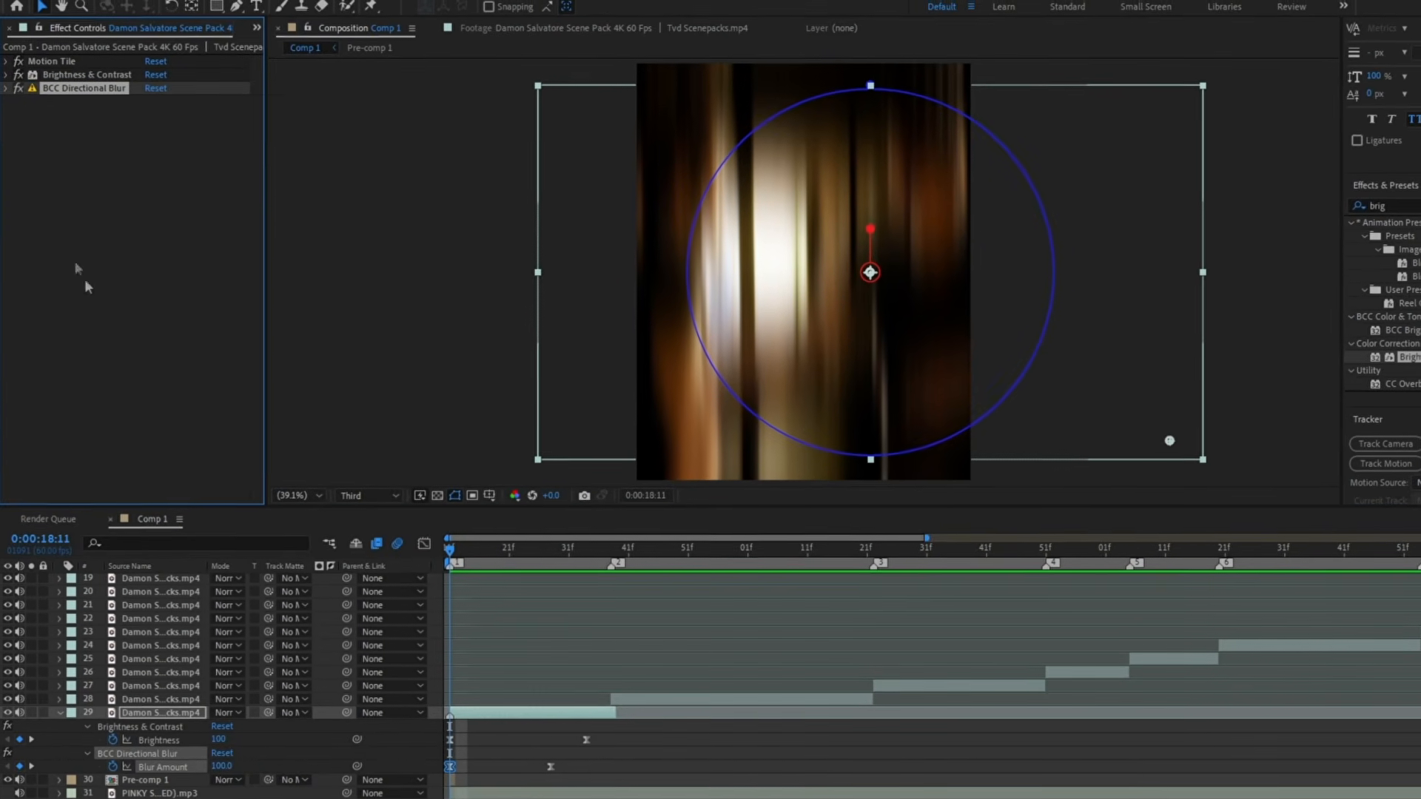
key(ctrl+space)
text(tw)
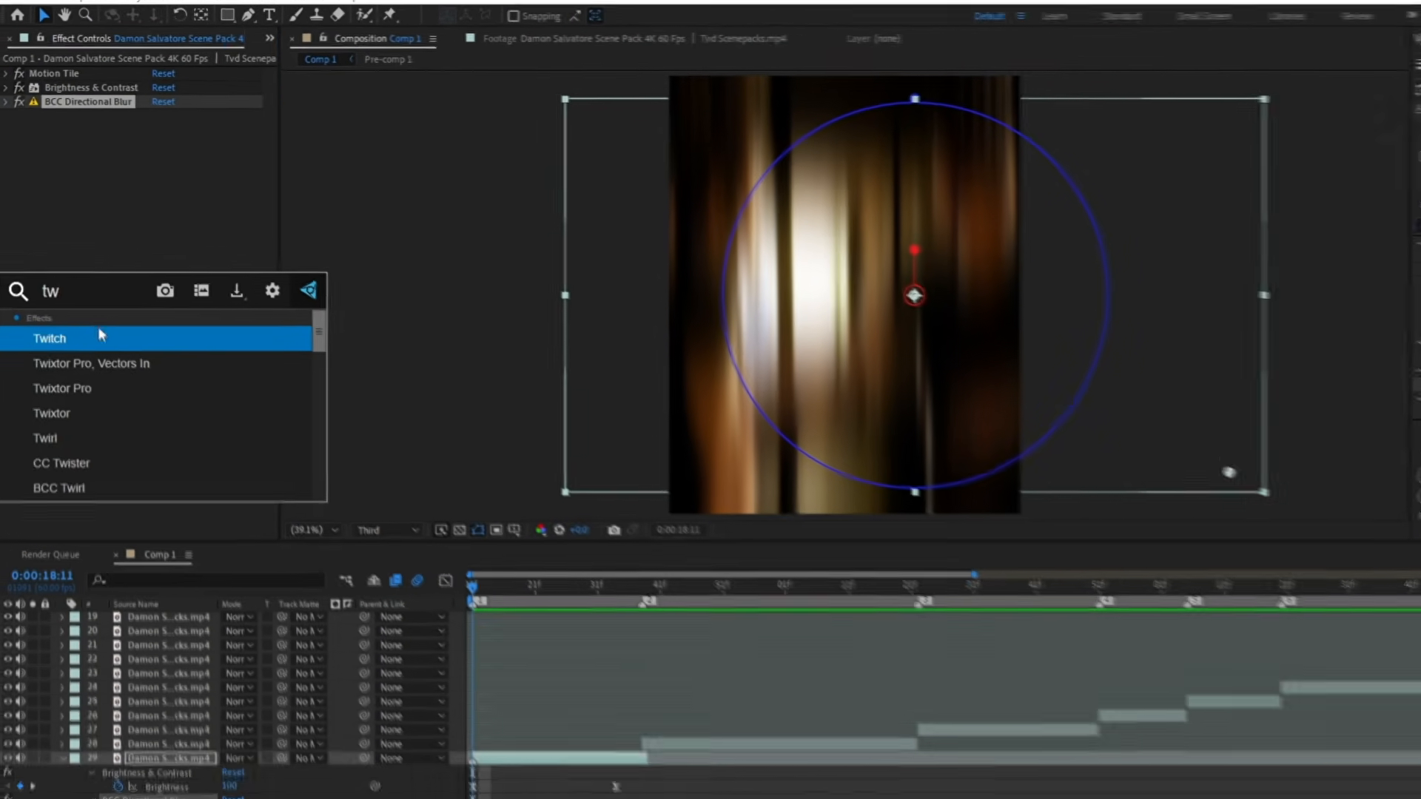
key(Return)
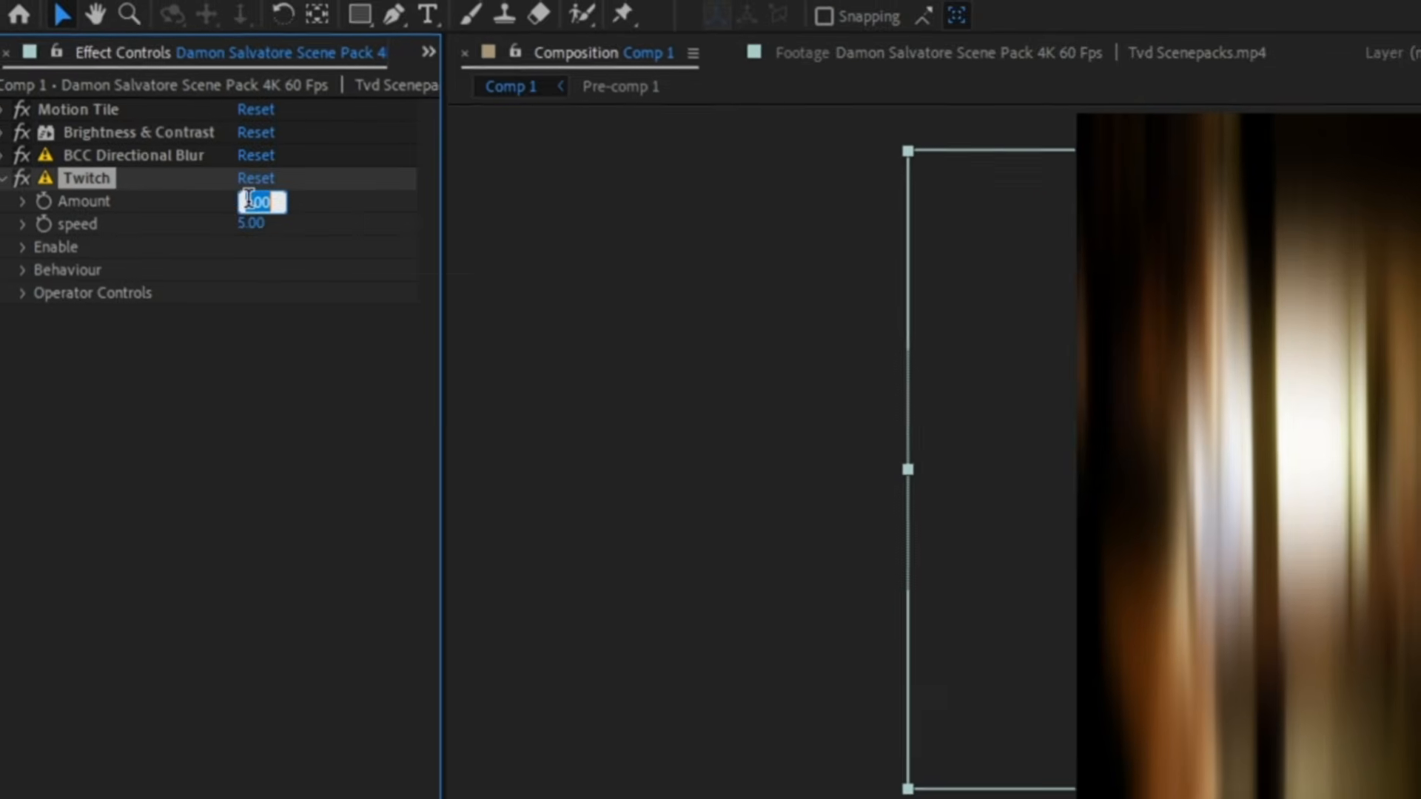
key(Tab)
text(30)
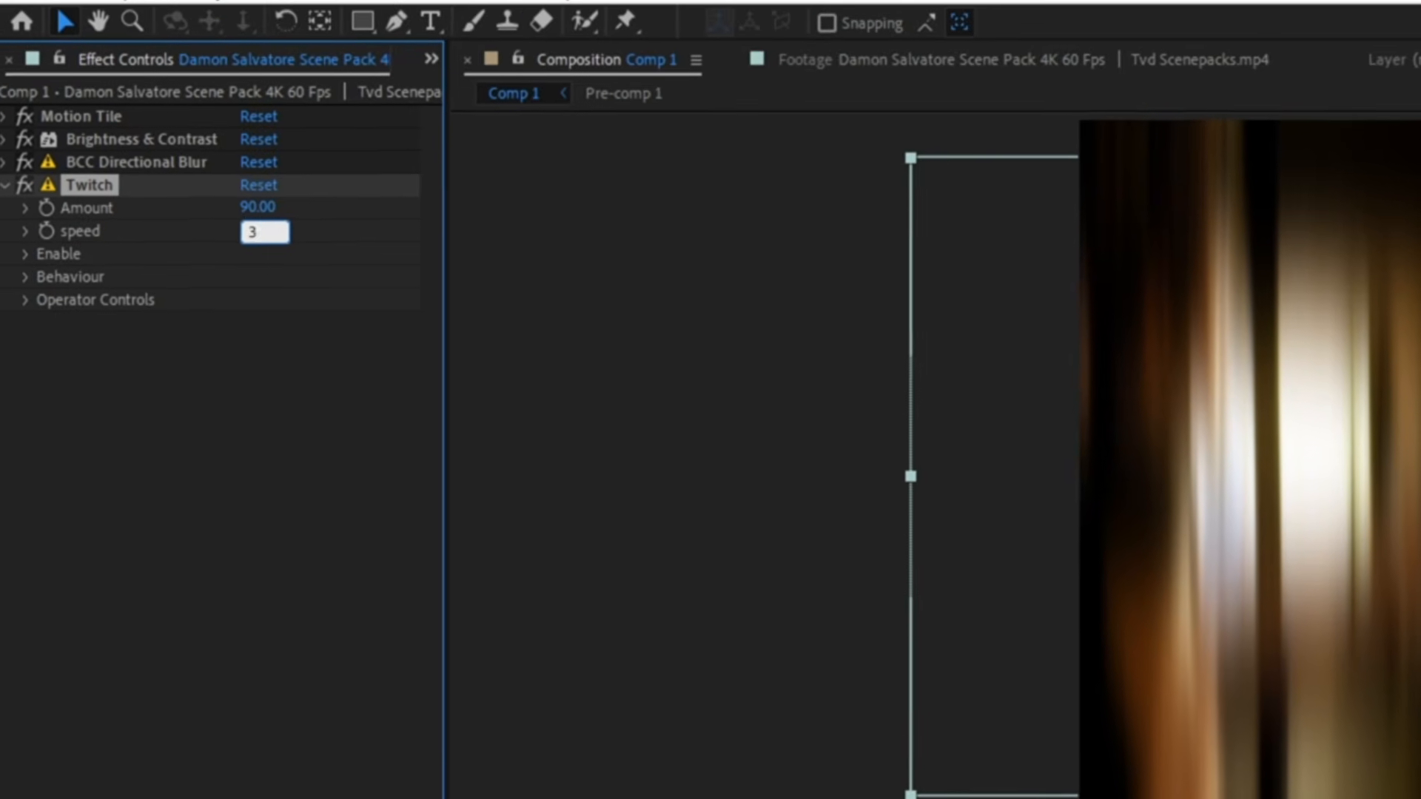
Enable the Blur, Light and Slide operators of the Twitch effect
click(22, 245)
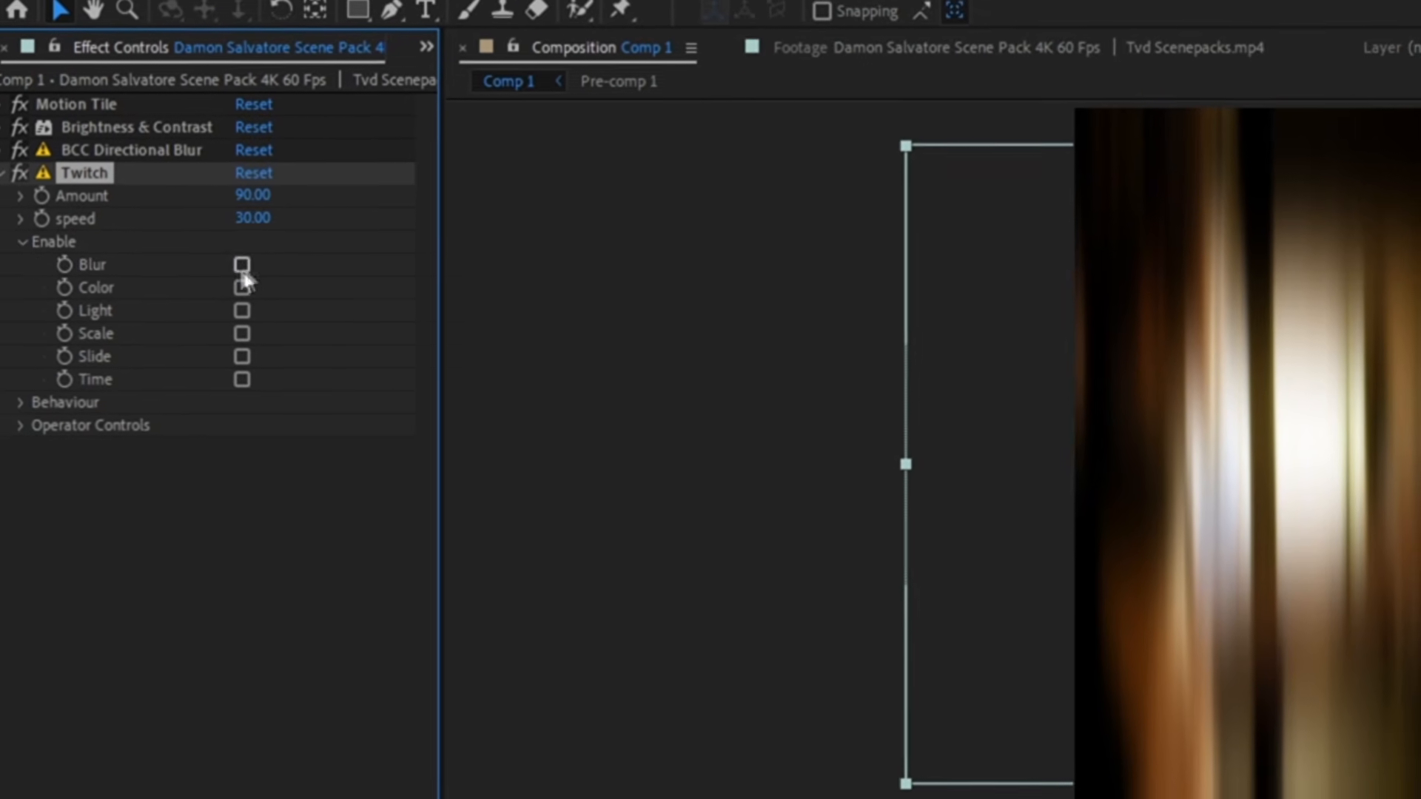
click(246, 311)
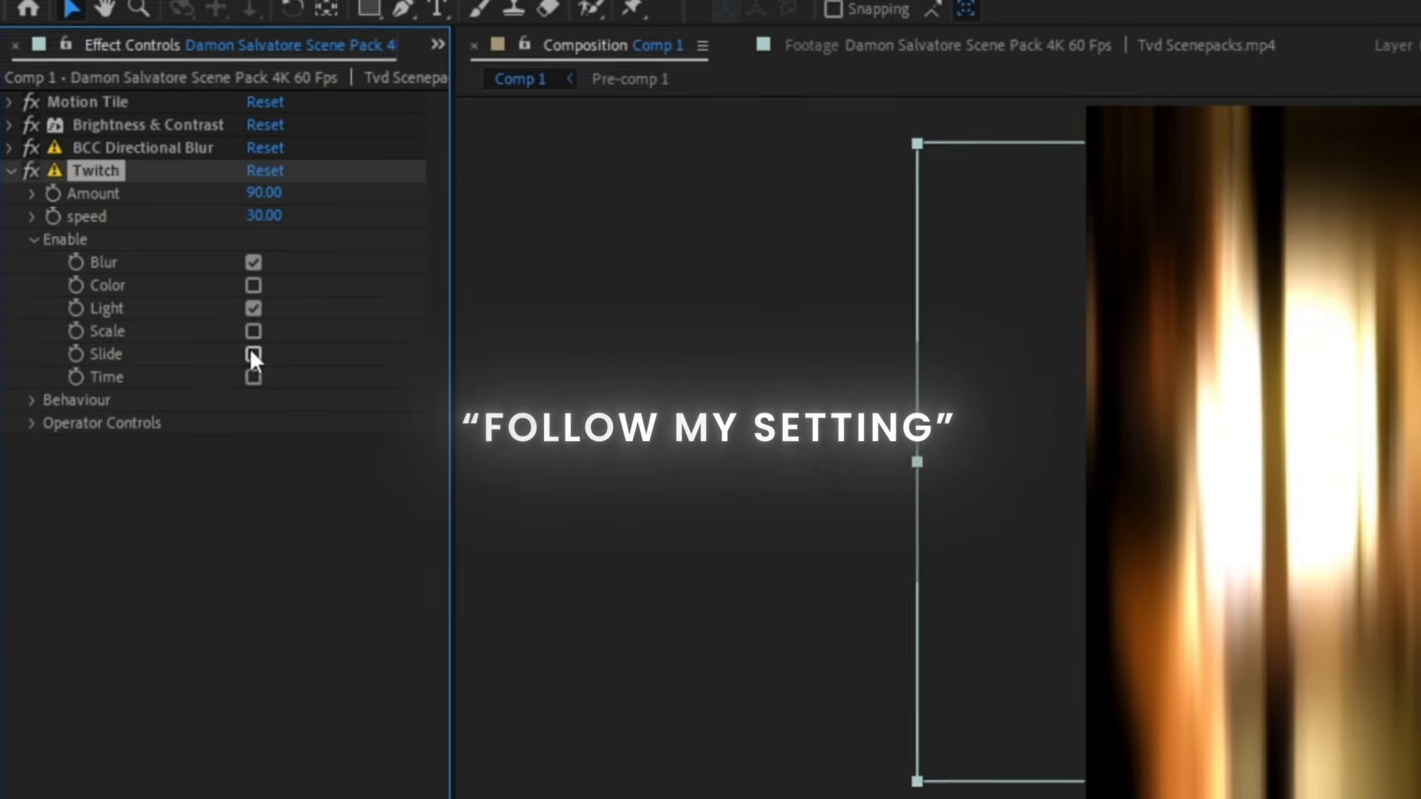
click(246, 357)
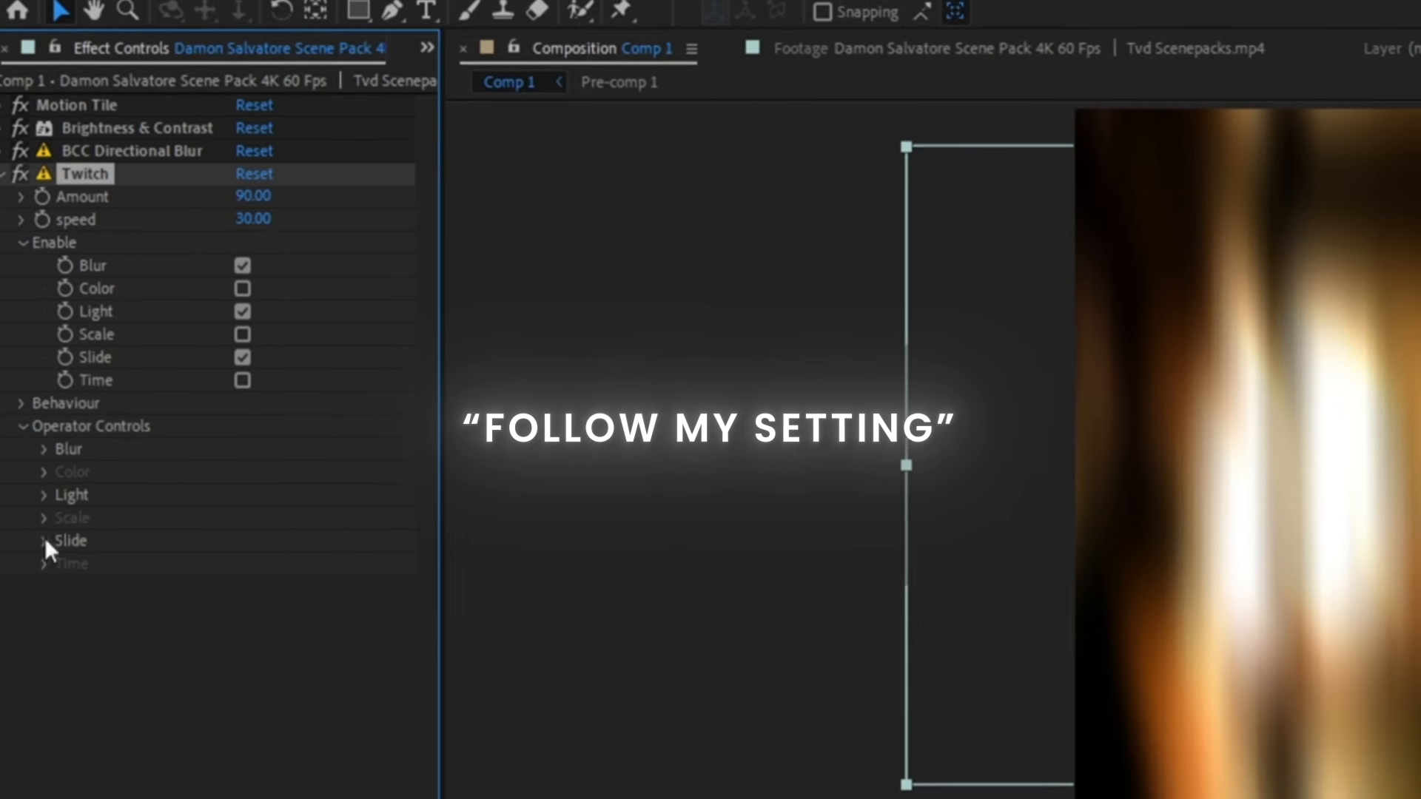
Set the Twitch effect's Slide Amount to 30, Slide Motion Blur to 80 and Slide Spread to 0.8, and collapse the Slide settings
text(30)
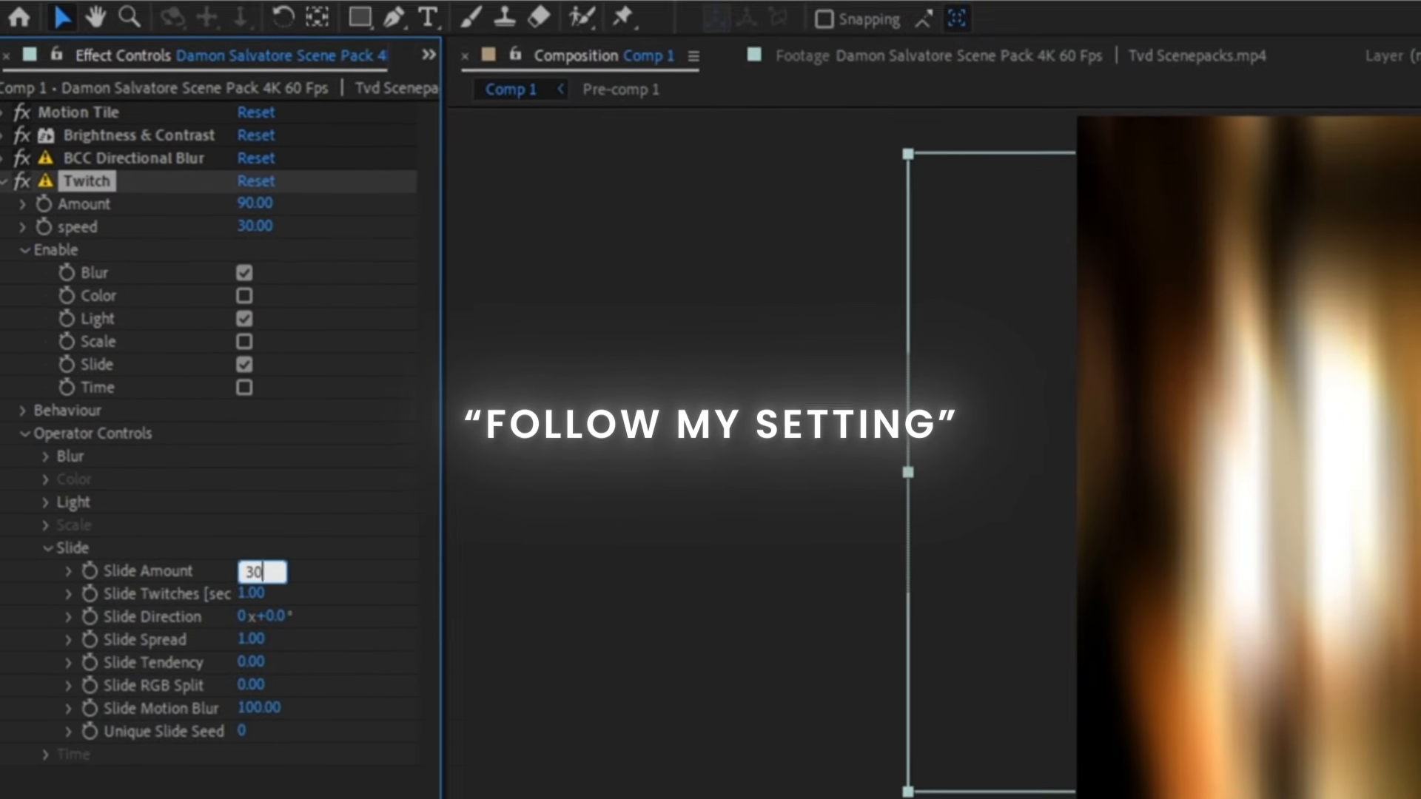
key(Return)
click(267, 701)
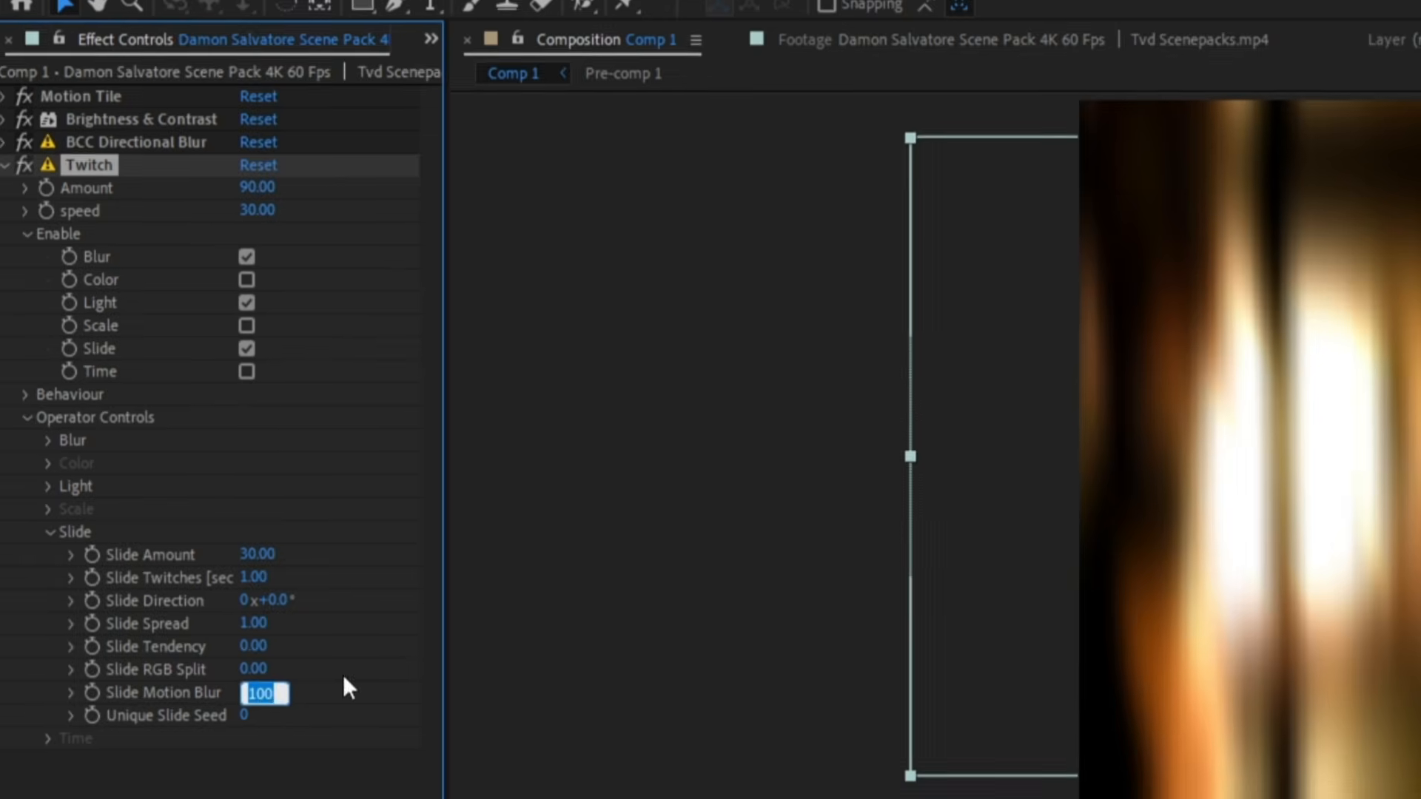
text(80)
key(Return)
click(259, 641)
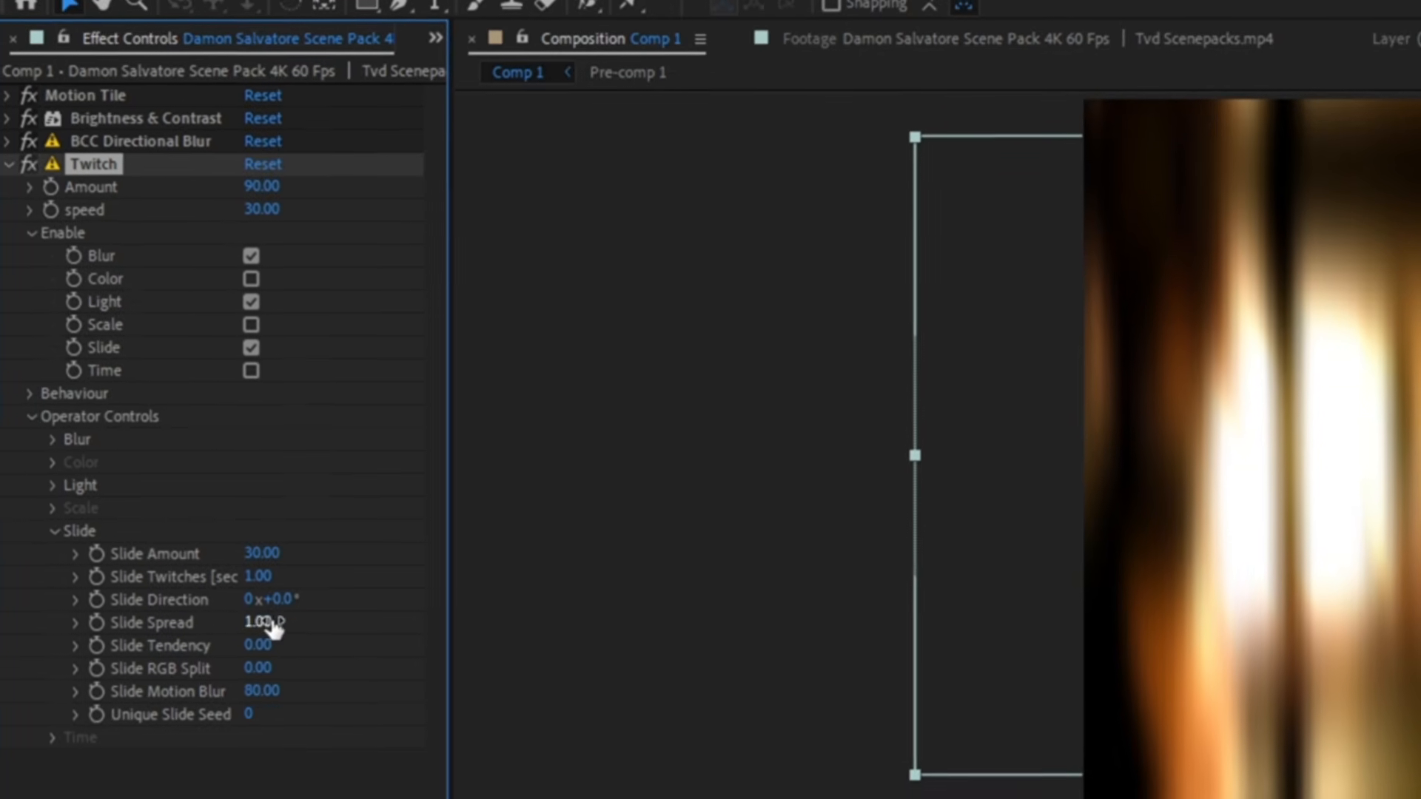
text(0.8)
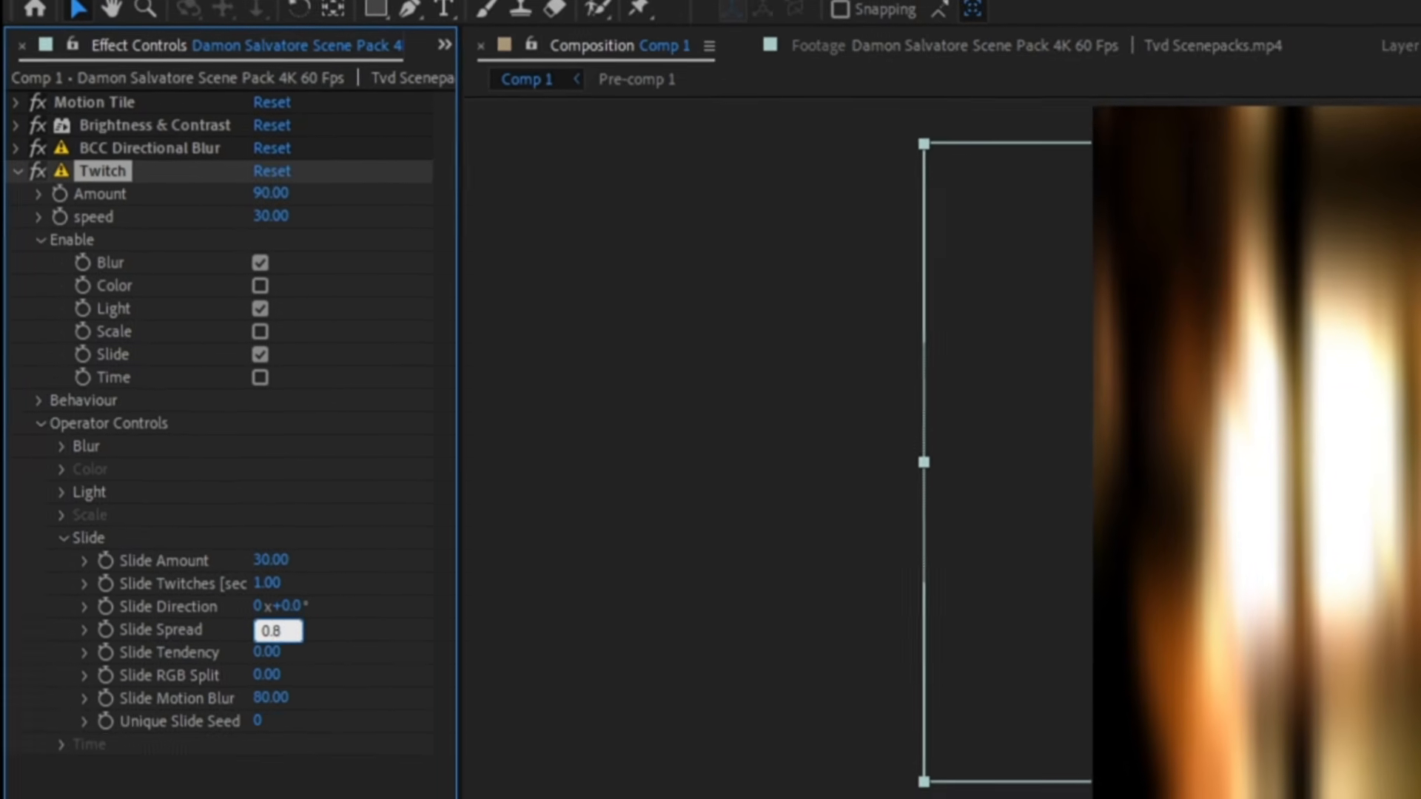
key(Return)
click(49, 554)
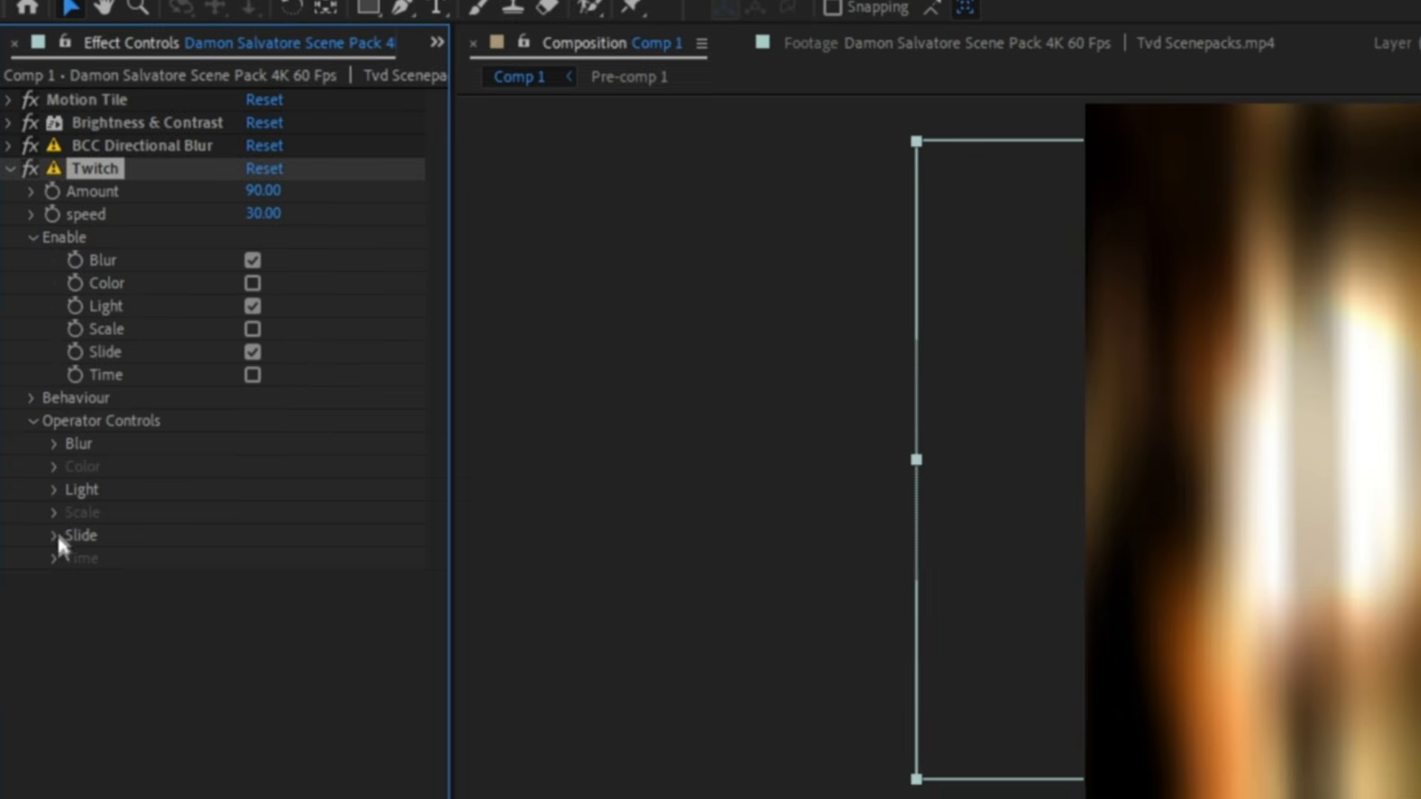
Keyframe the Twitch Amount from 90 at the first clip's start to 0 at 0:00:18:23
click(48, 195)
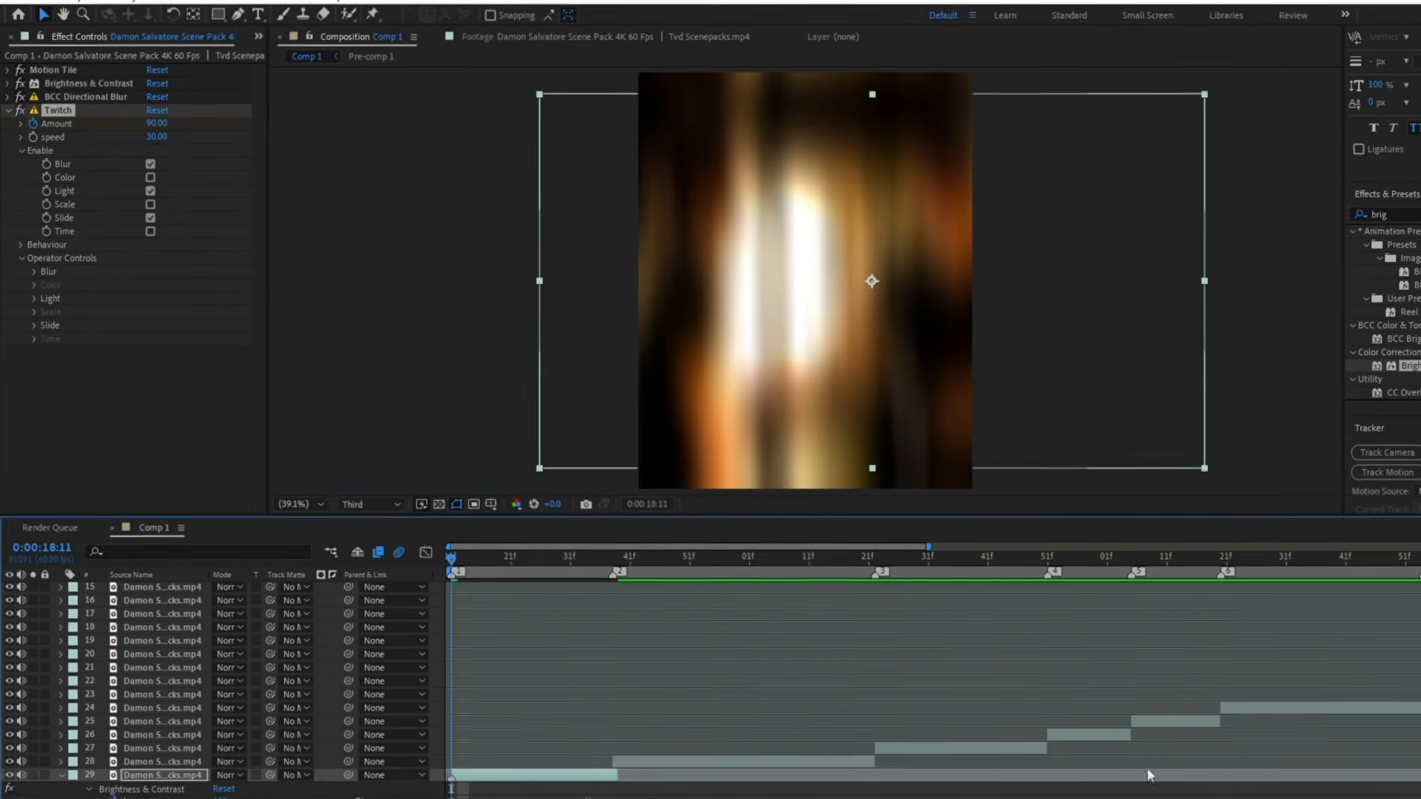
key(u)
click(518, 551)
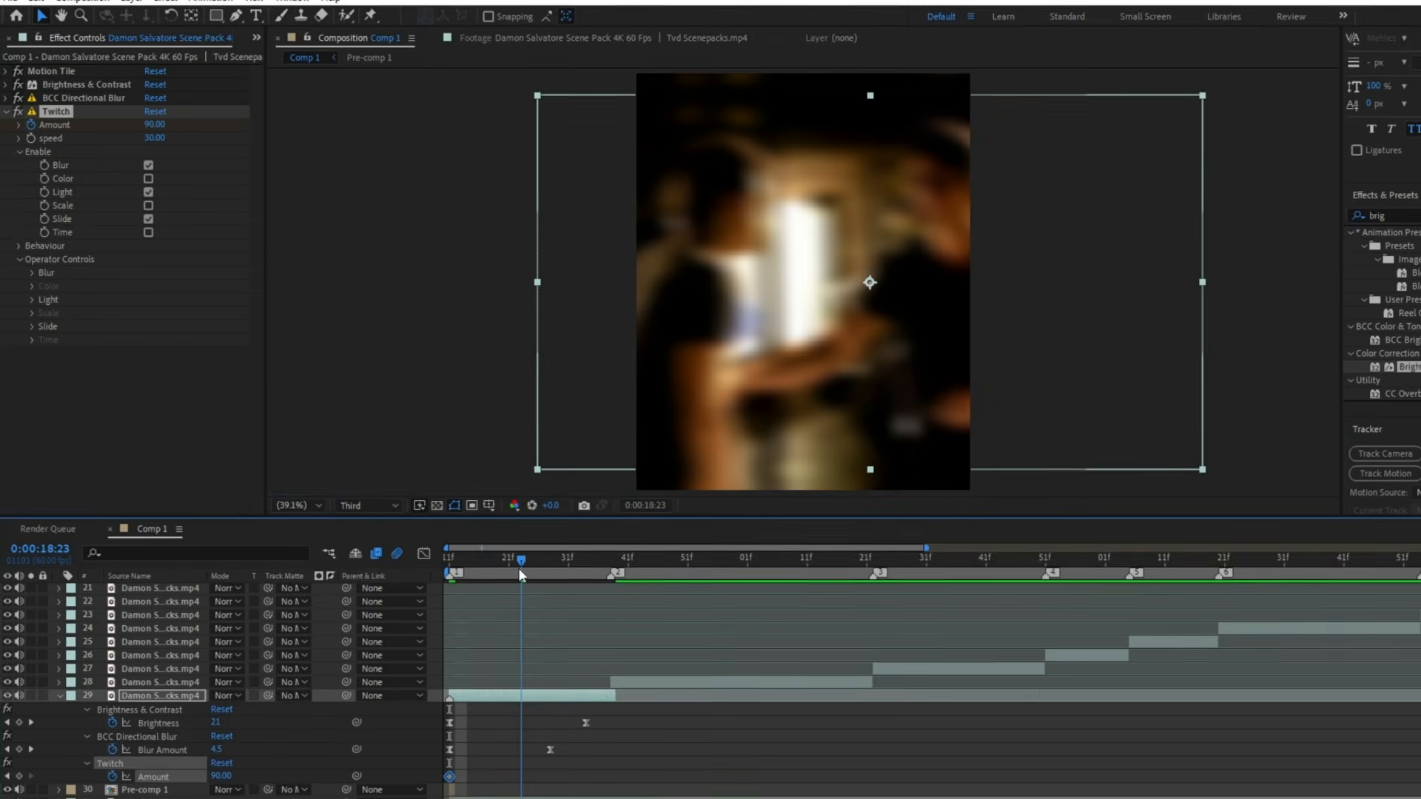
click(150, 123)
text(0)
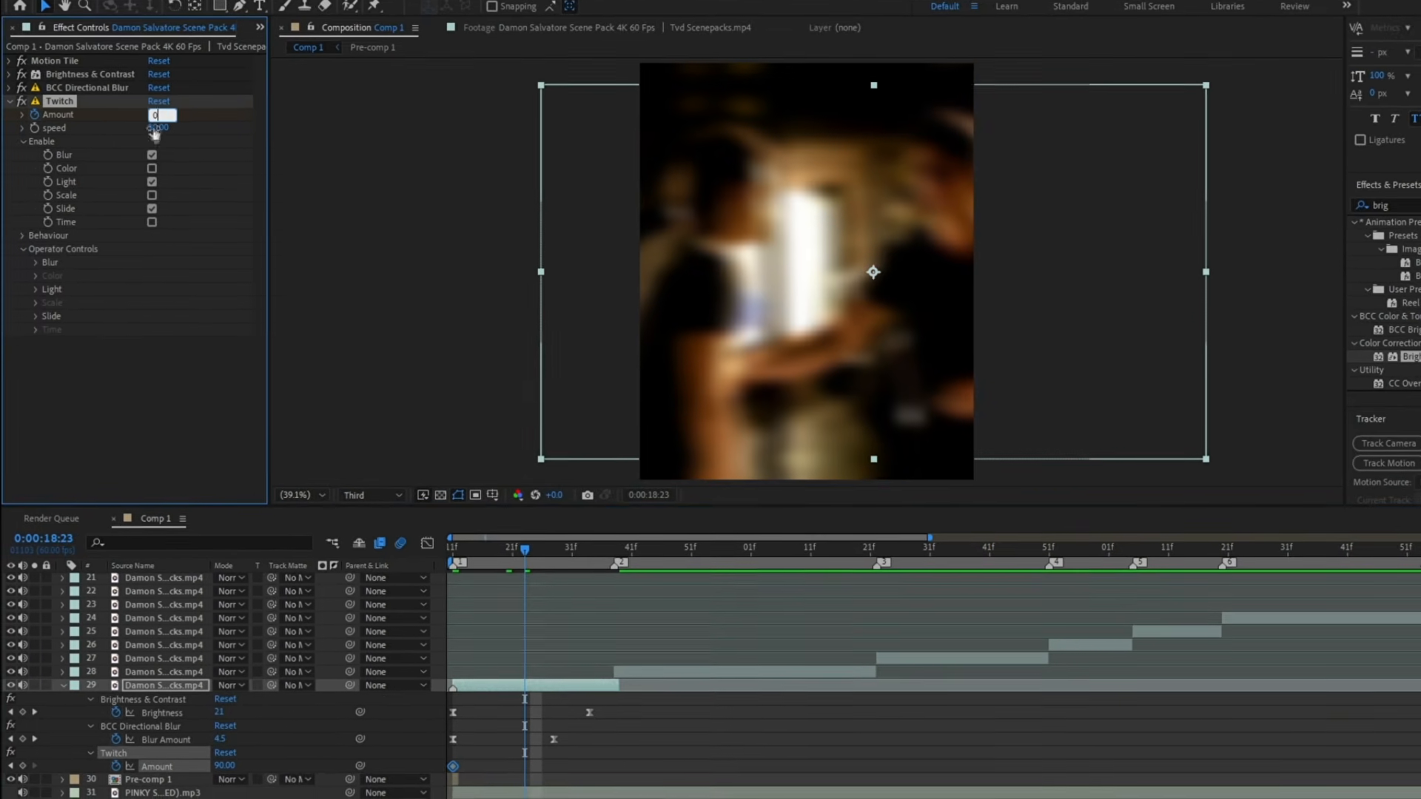
Easy-ease both Twitch Amount keyframes, reshape their curve towards the clip start, and preview the transition
drag(520, 771, 425, 767)
key(F9)
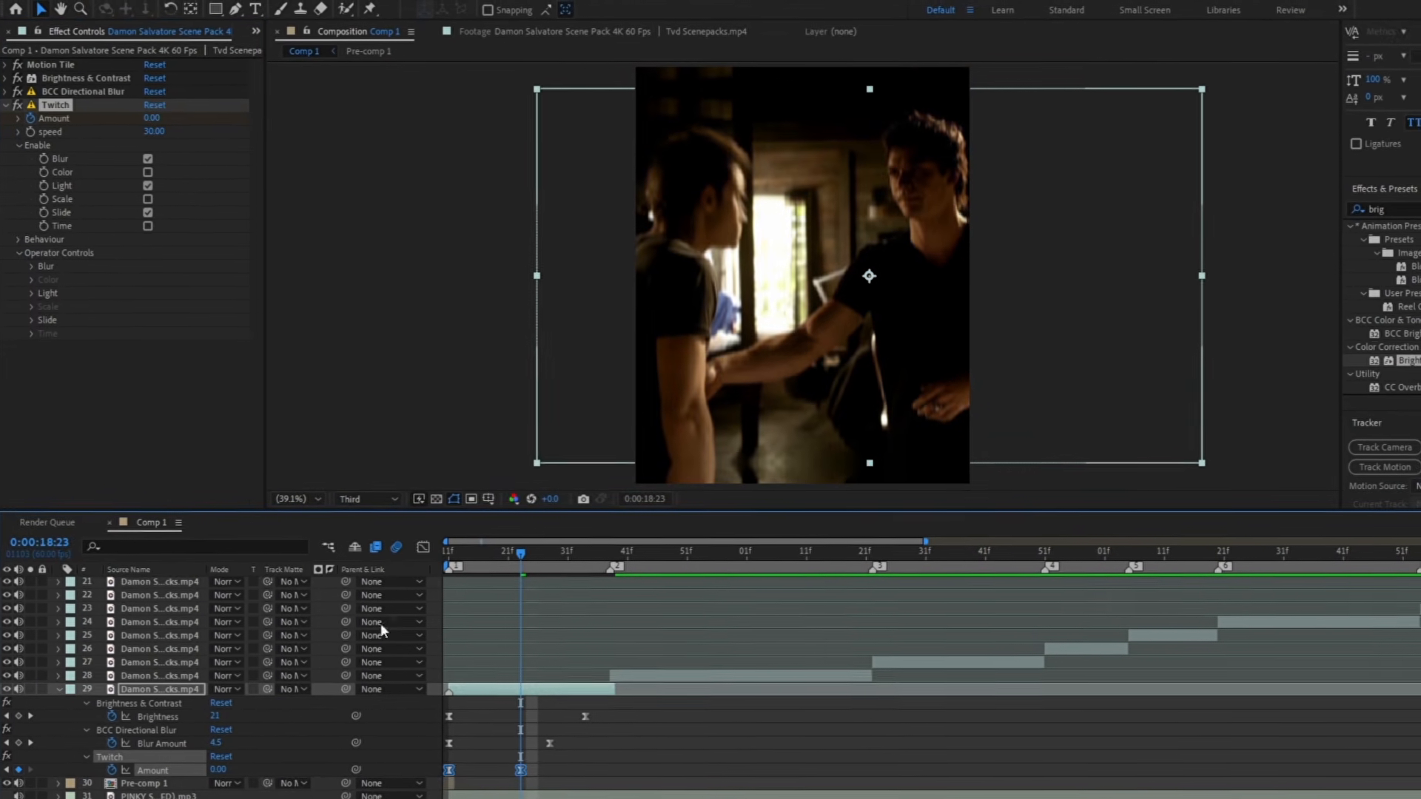
drag(565, 629, 461, 598)
click(429, 548)
drag(526, 555, 348, 600)
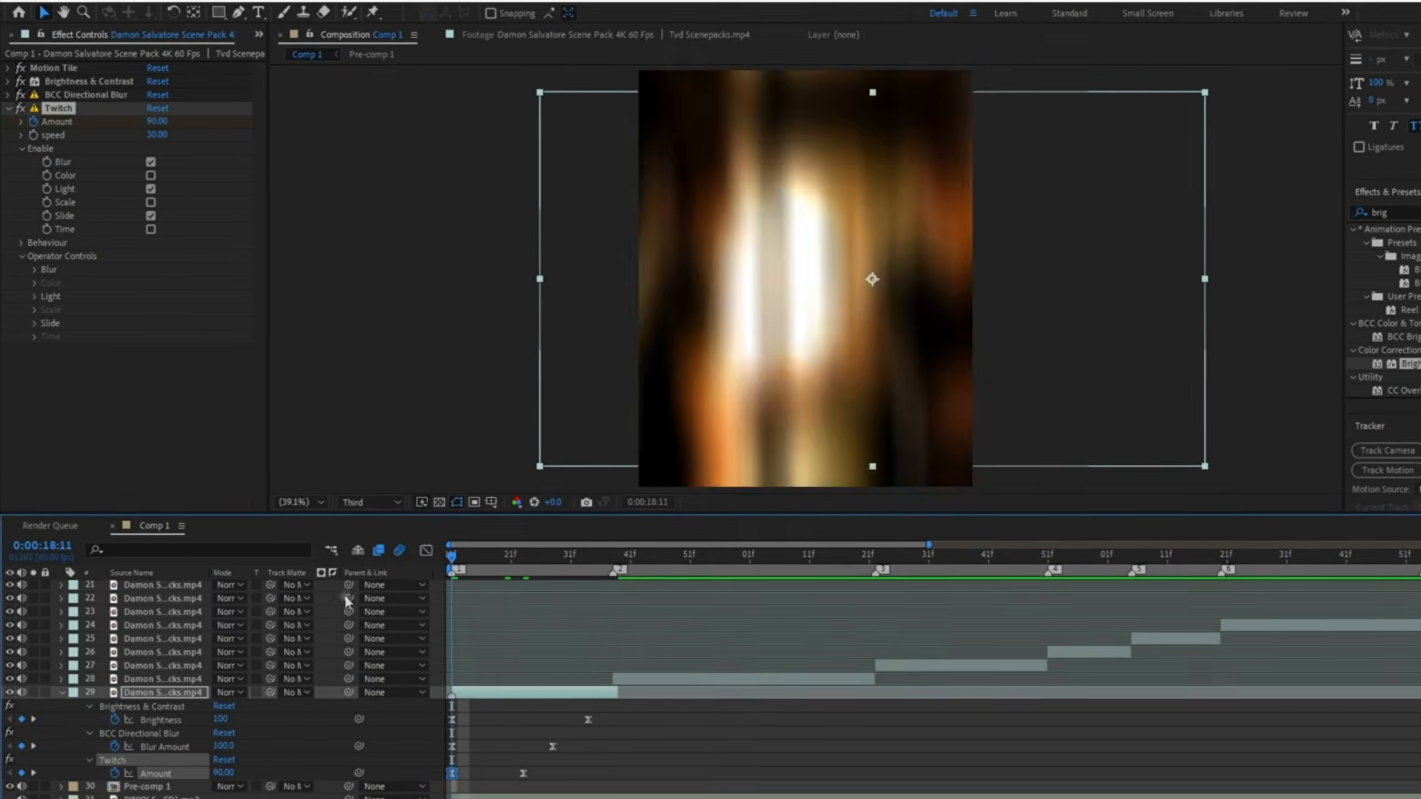
key(space)
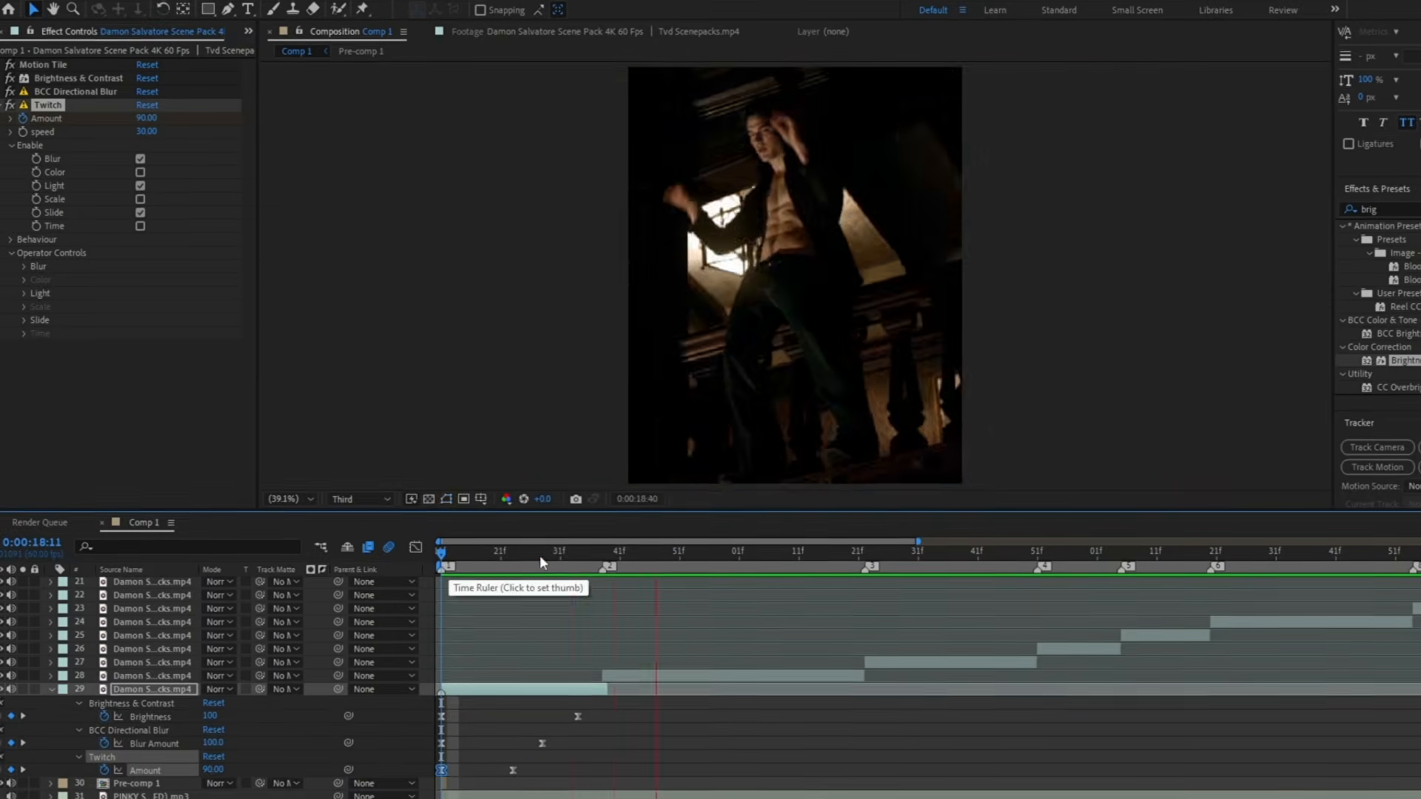
Shift the ending Twitch Amount and Blur Amount keyframes slightly later, return to the clip start and collapse the clip's properties
click(541, 555)
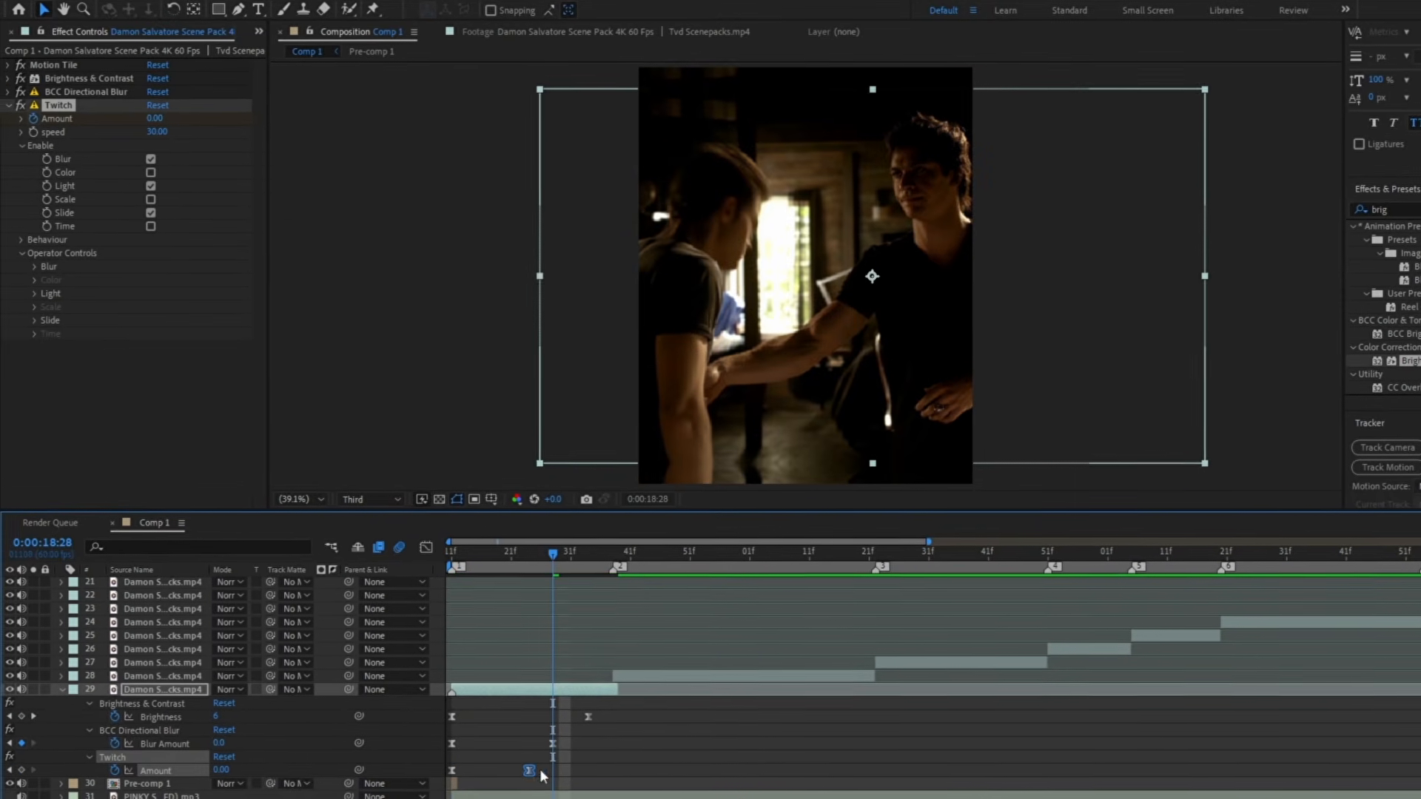
drag(552, 745, 561, 745)
click(571, 751)
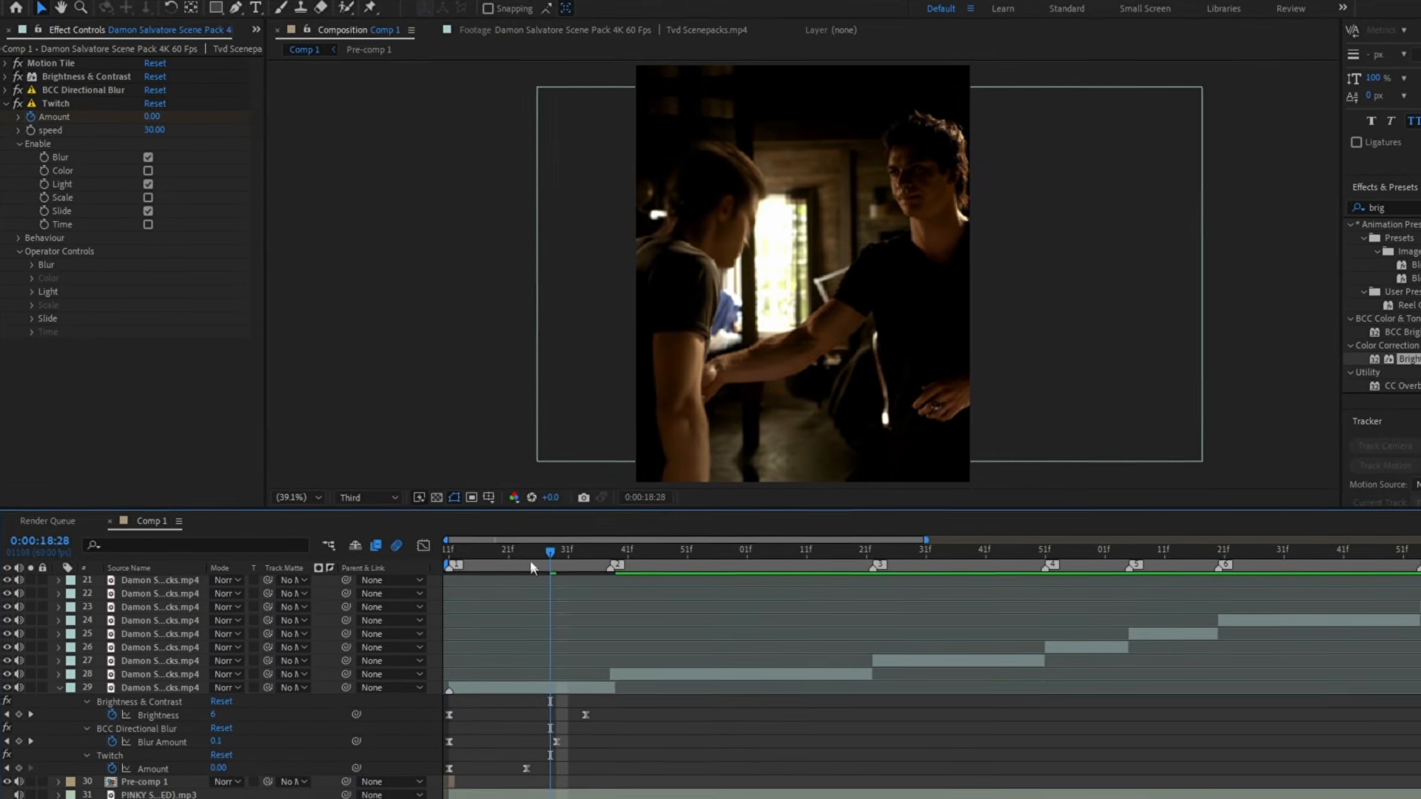
drag(528, 558, 385, 599)
click(53, 687)
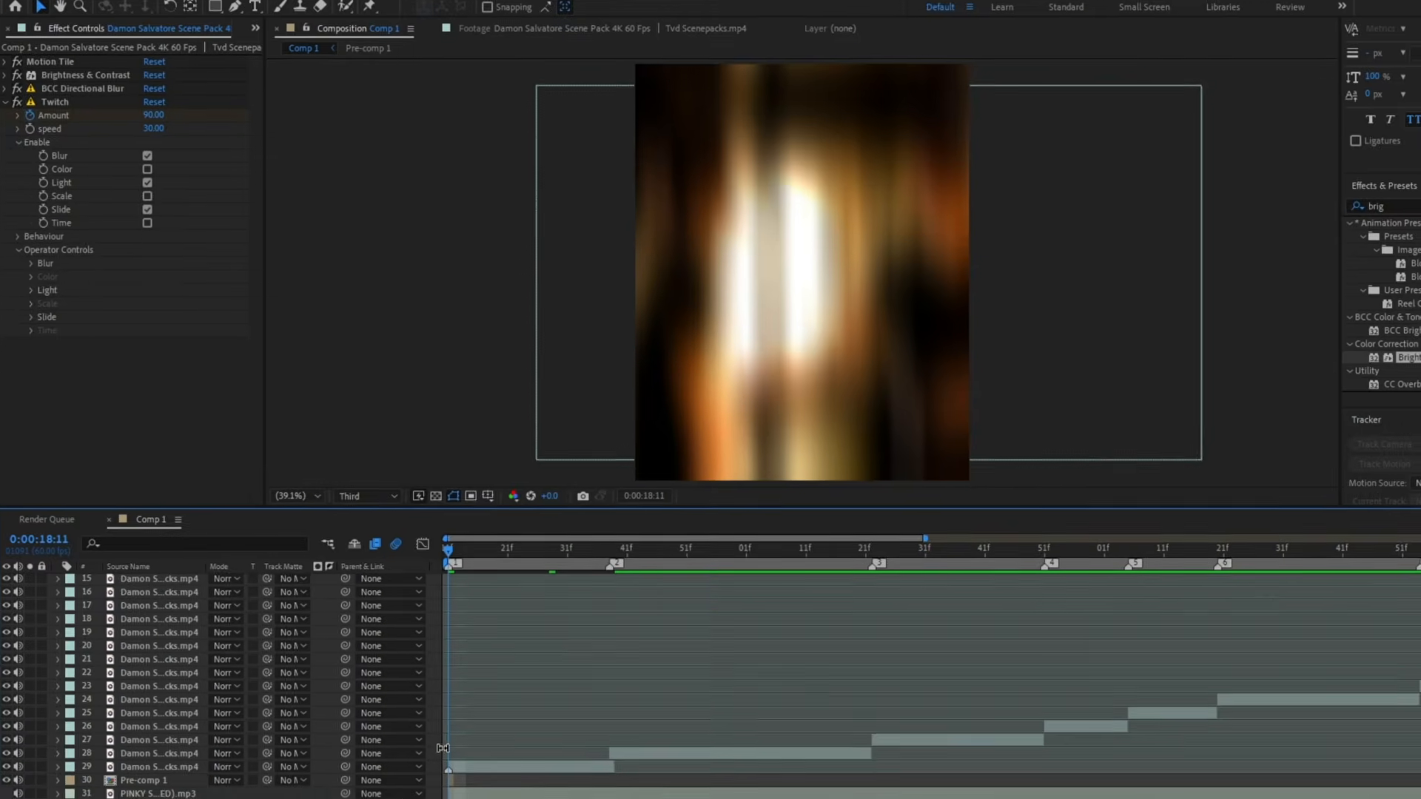
Create an adjustment layer and place it directly above the first clip in the layer stack
right_click(332, 564)
mouse_move(371, 573)
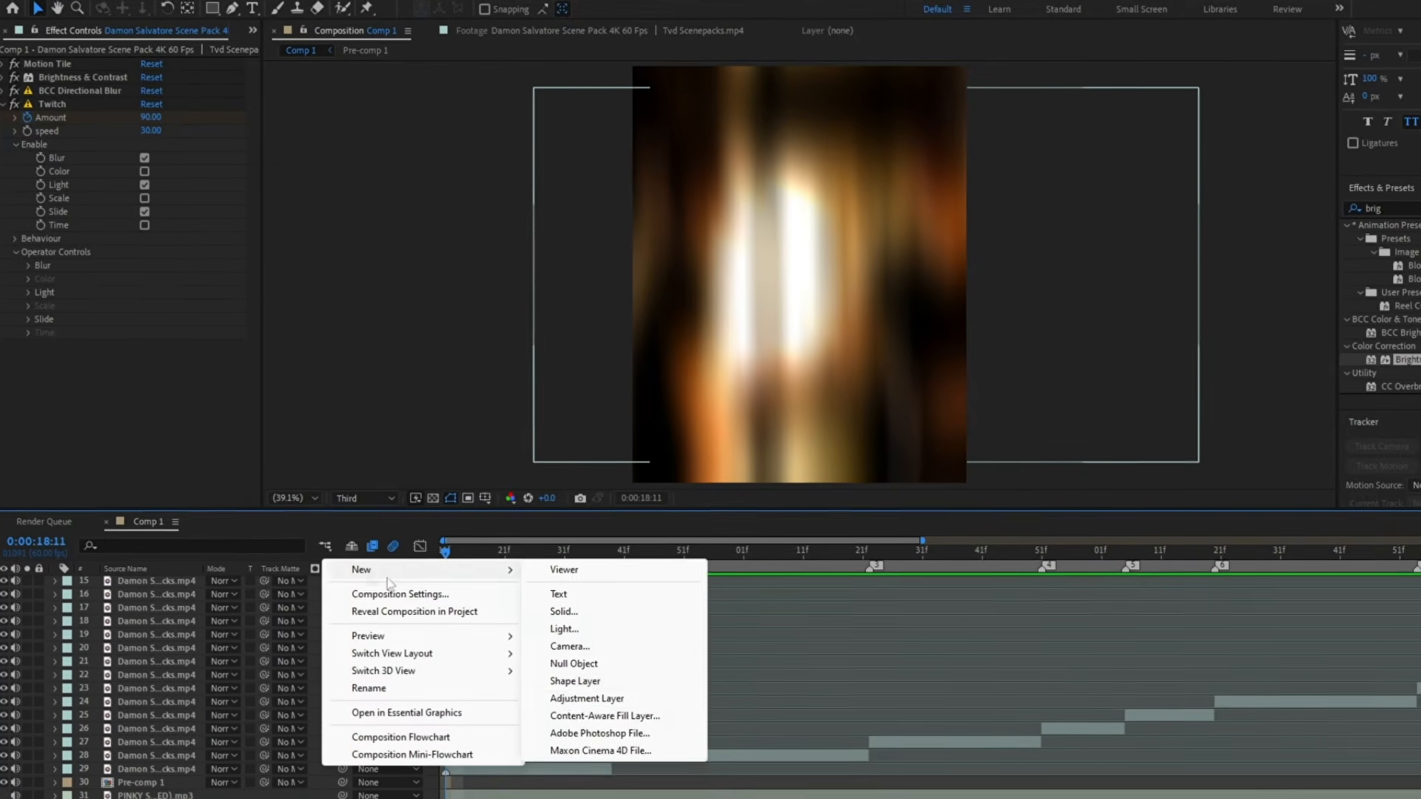
click(562, 701)
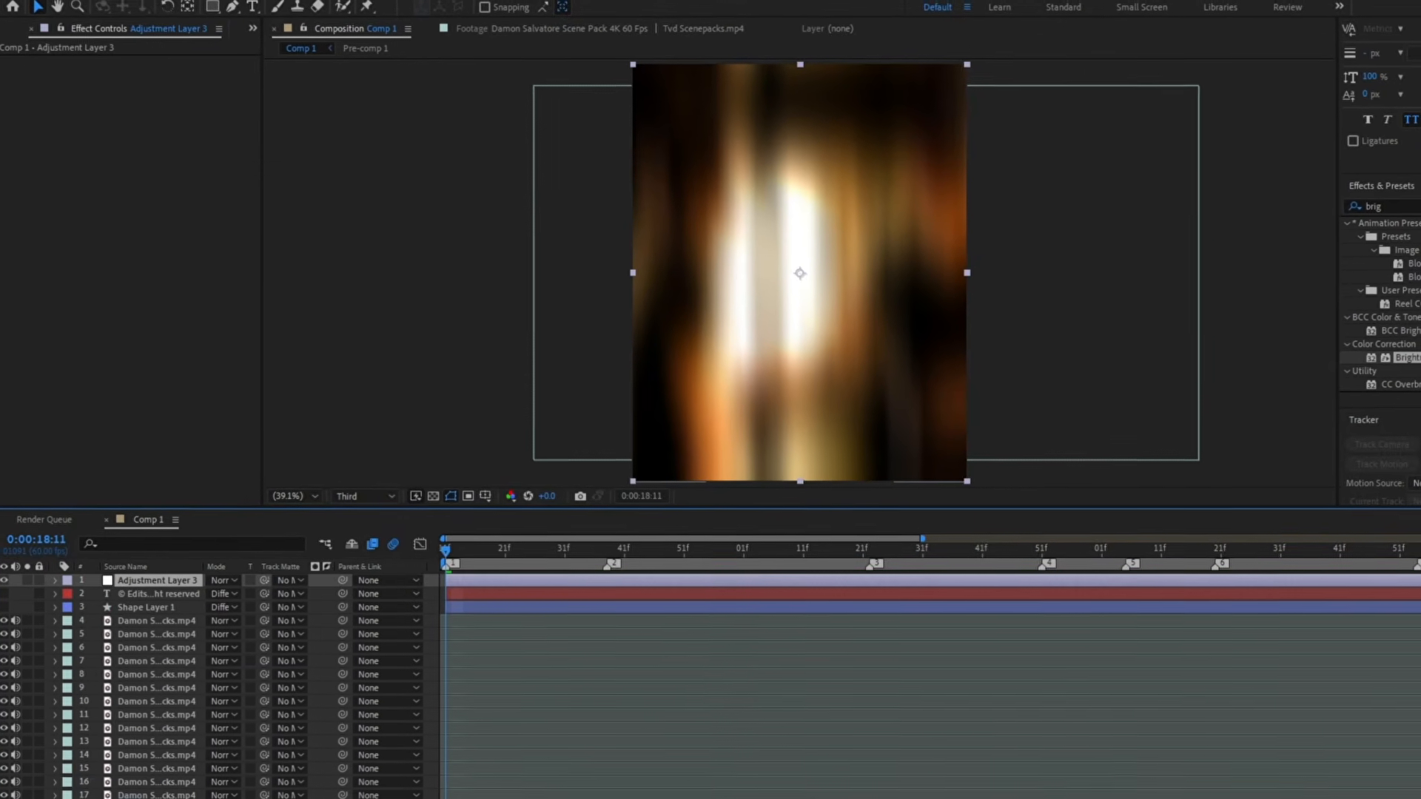
scroll(169, 789, down, 1)
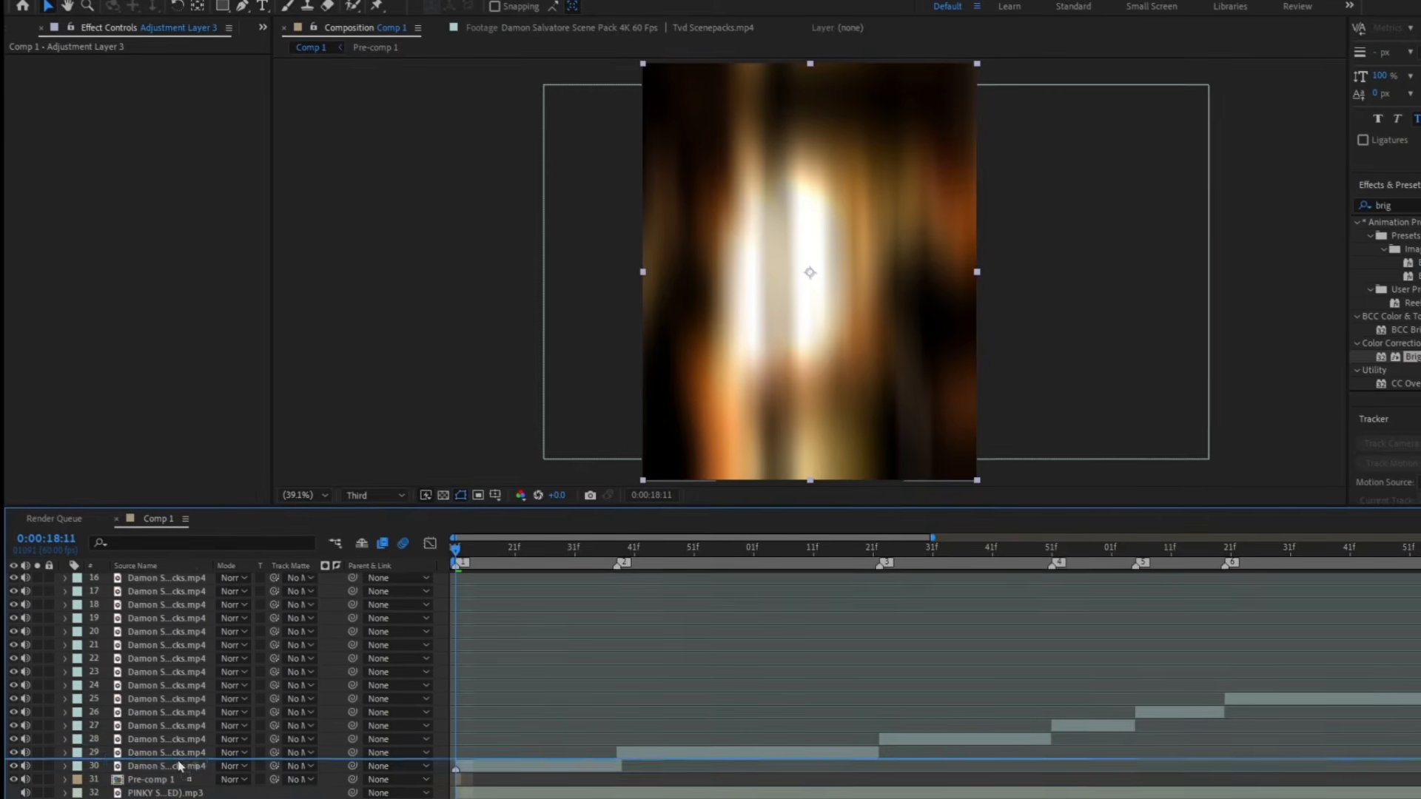
drag(179, 766, 180, 763)
Split the adjustment layer at 0:00:18:38, where the second clip begins, and delete the part beyond it
click(619, 568)
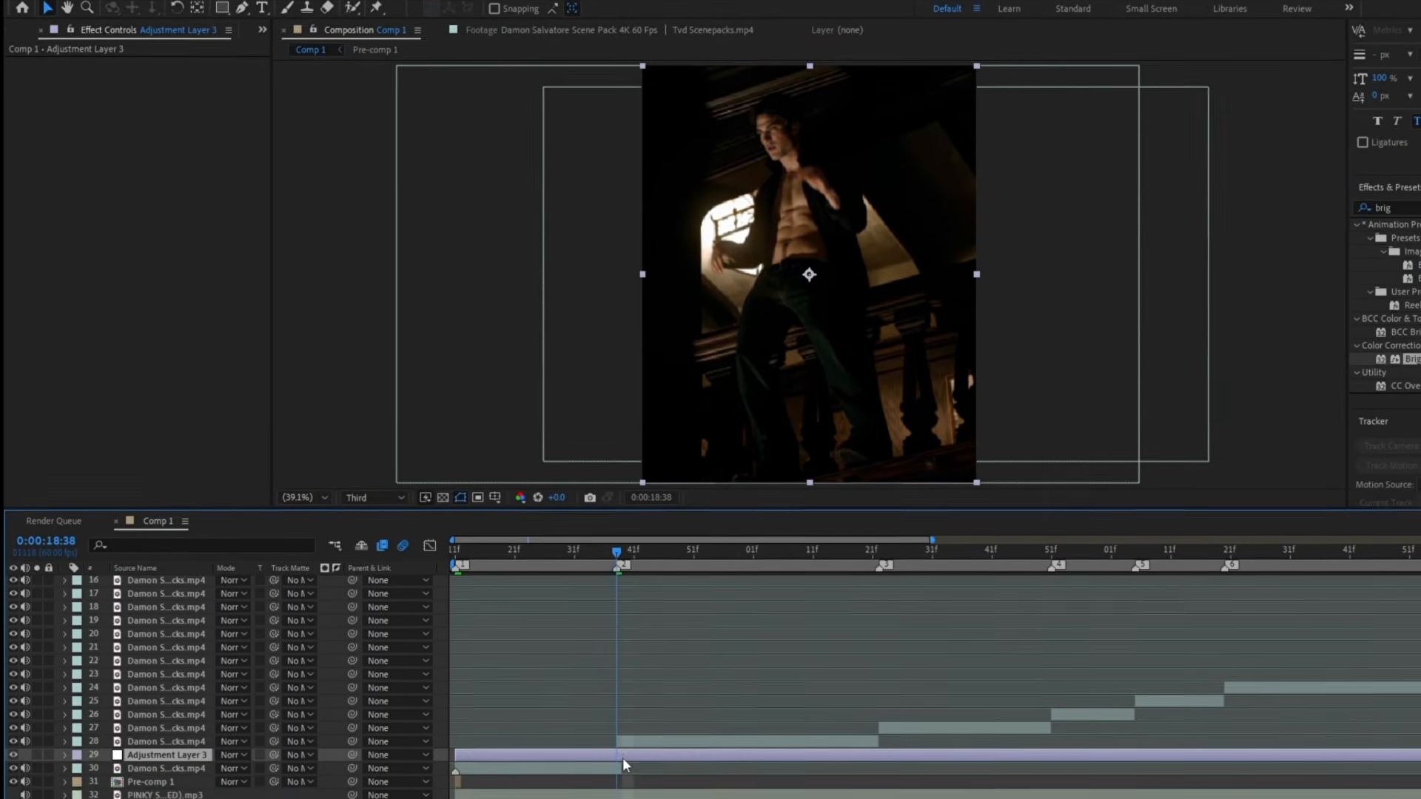
key(ctrl+shift+d)
key(Delete)
Apply the Transform effect to the trimmed adjustment layer, with the current time at its start
click(455, 551)
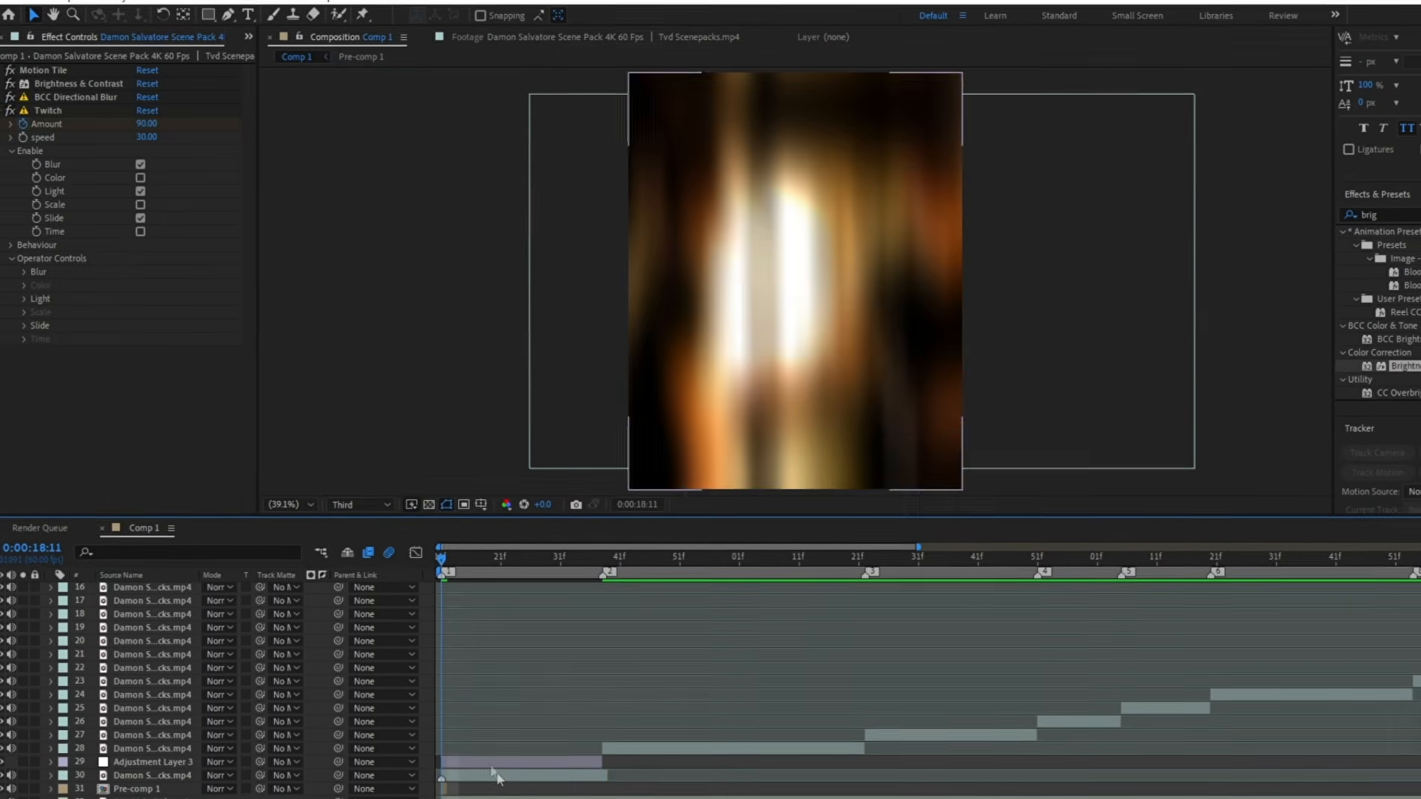
click(490, 764)
key(ctrl+space)
text(tr)
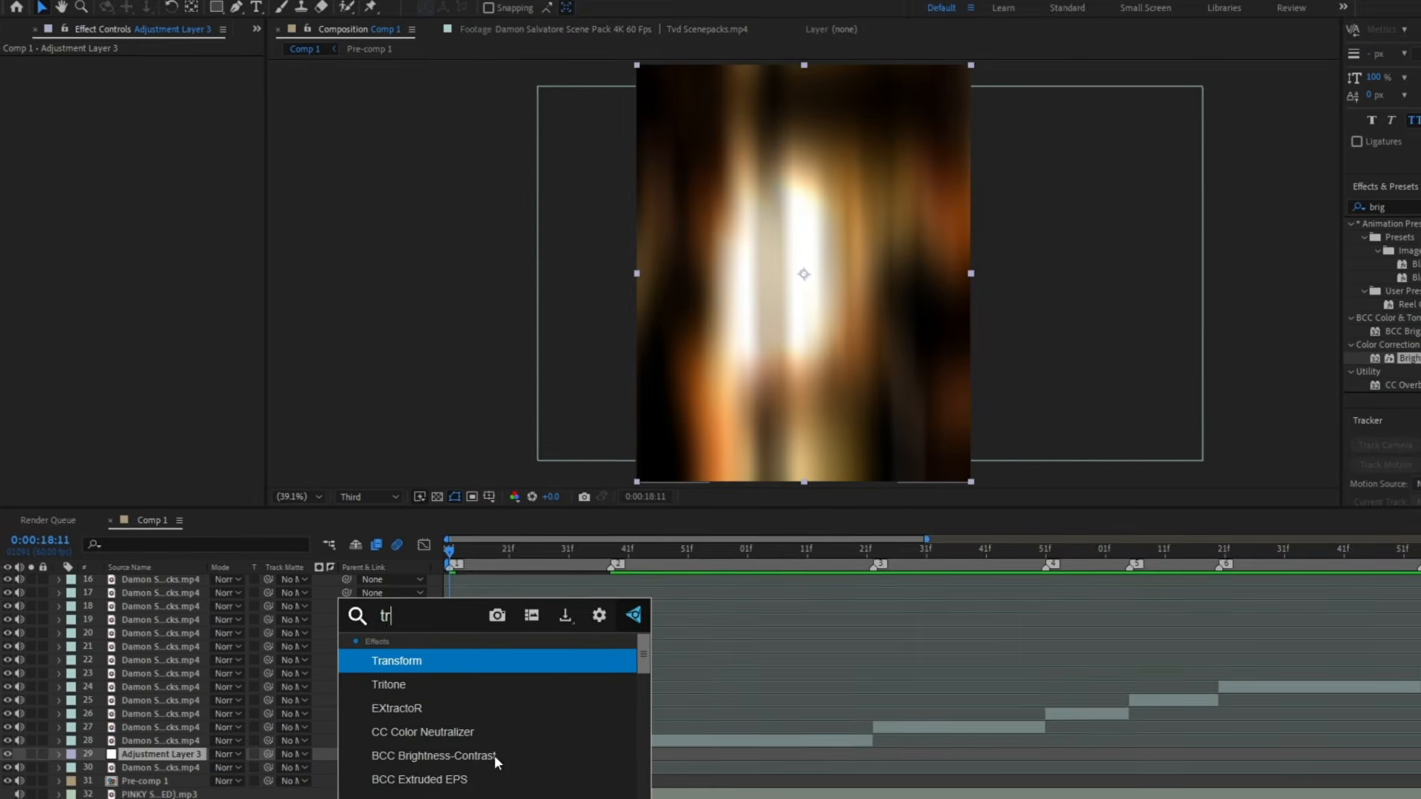
text(a)
click(428, 662)
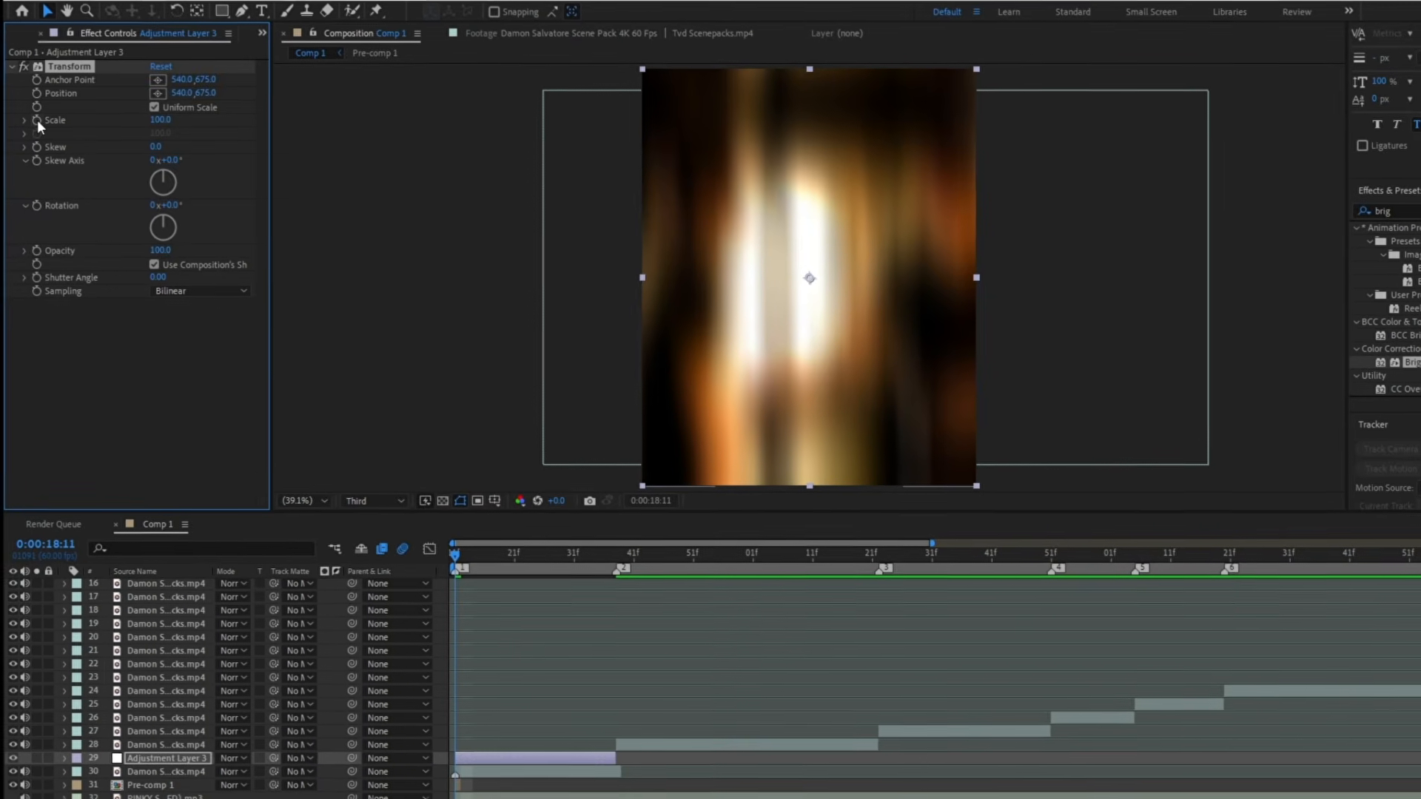
Keyframe the Transform effect's Scale from 150 at the adjustment layer's start to 100 at its last frame, 0:00:18:37
drag(159, 119, 164, 124)
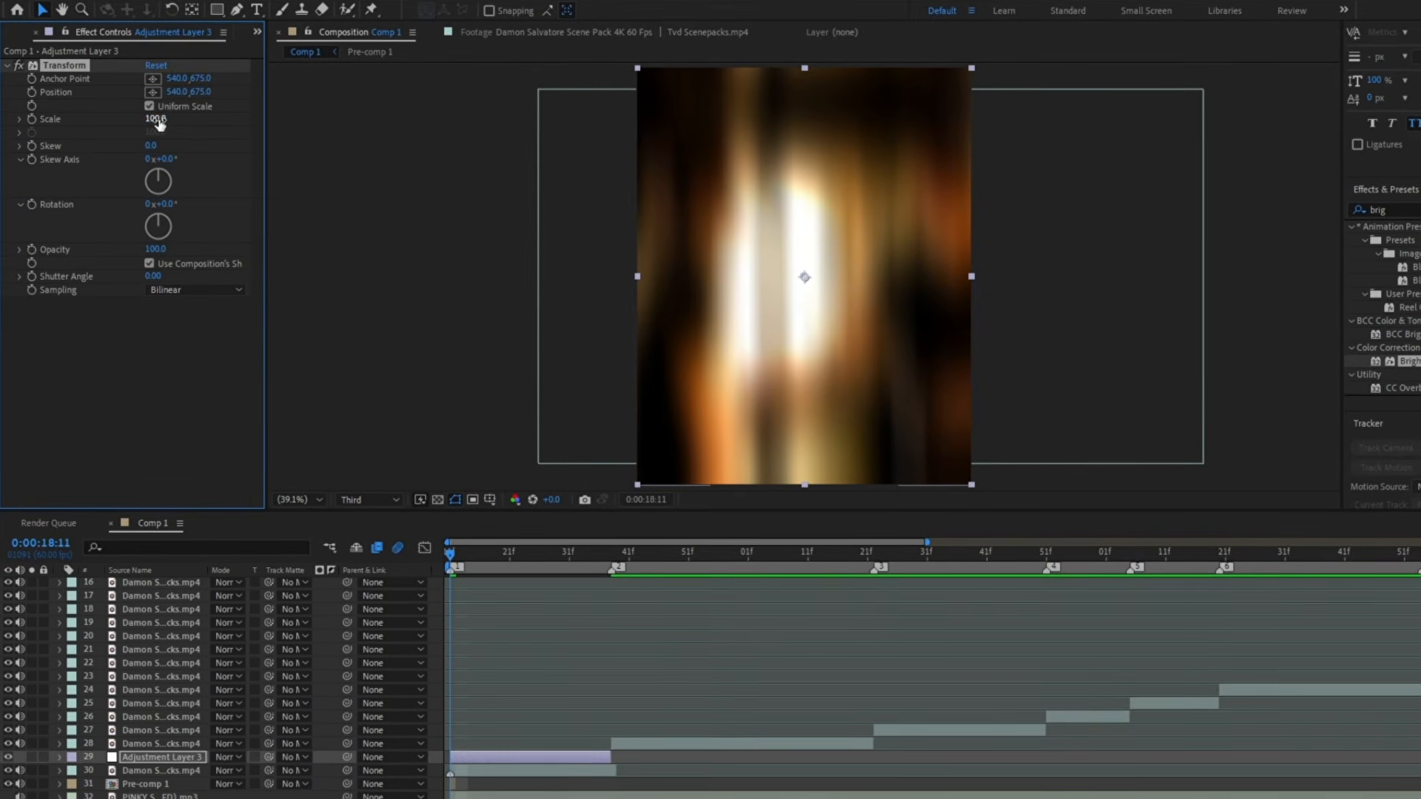
click(159, 119)
text(150)
key(Return)
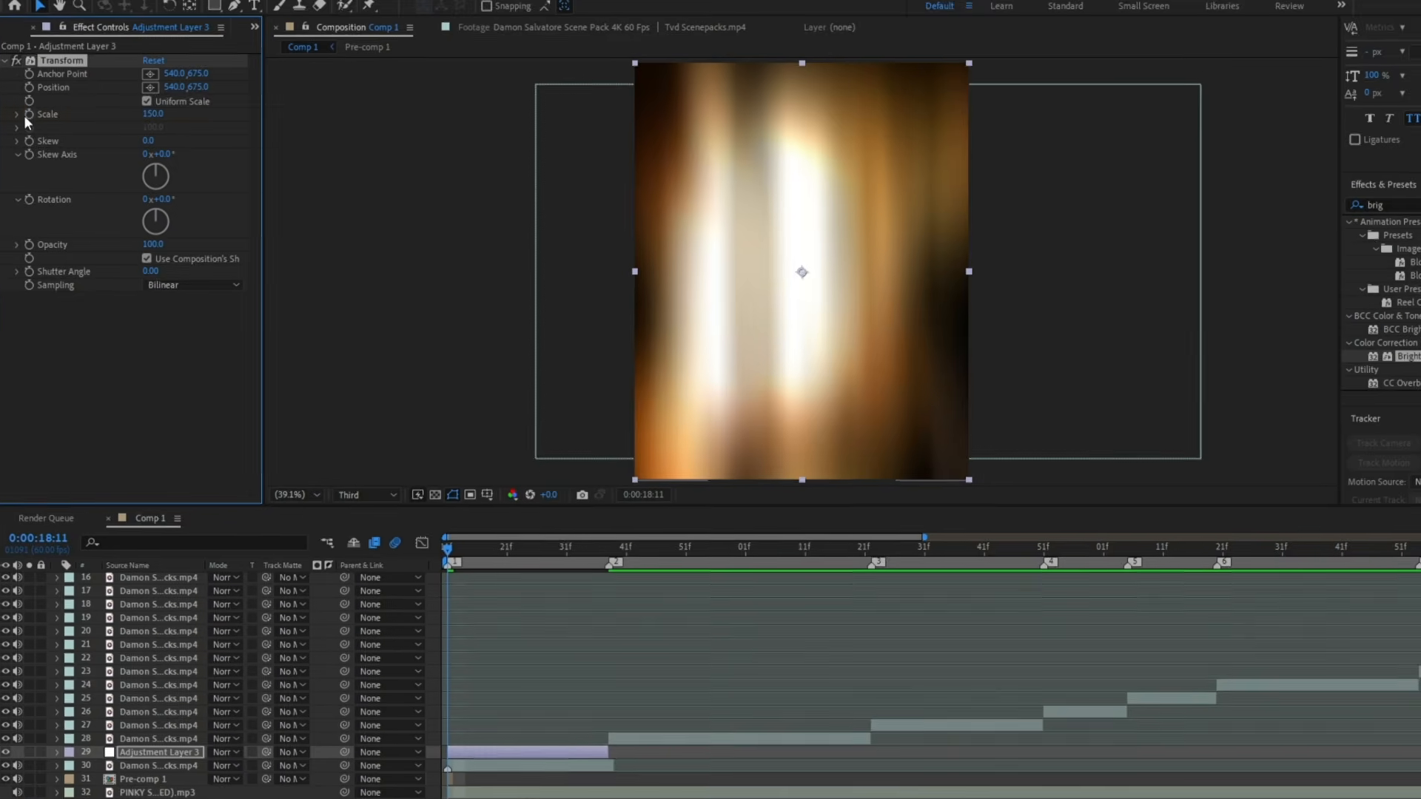
click(33, 118)
key(u)
click(613, 551)
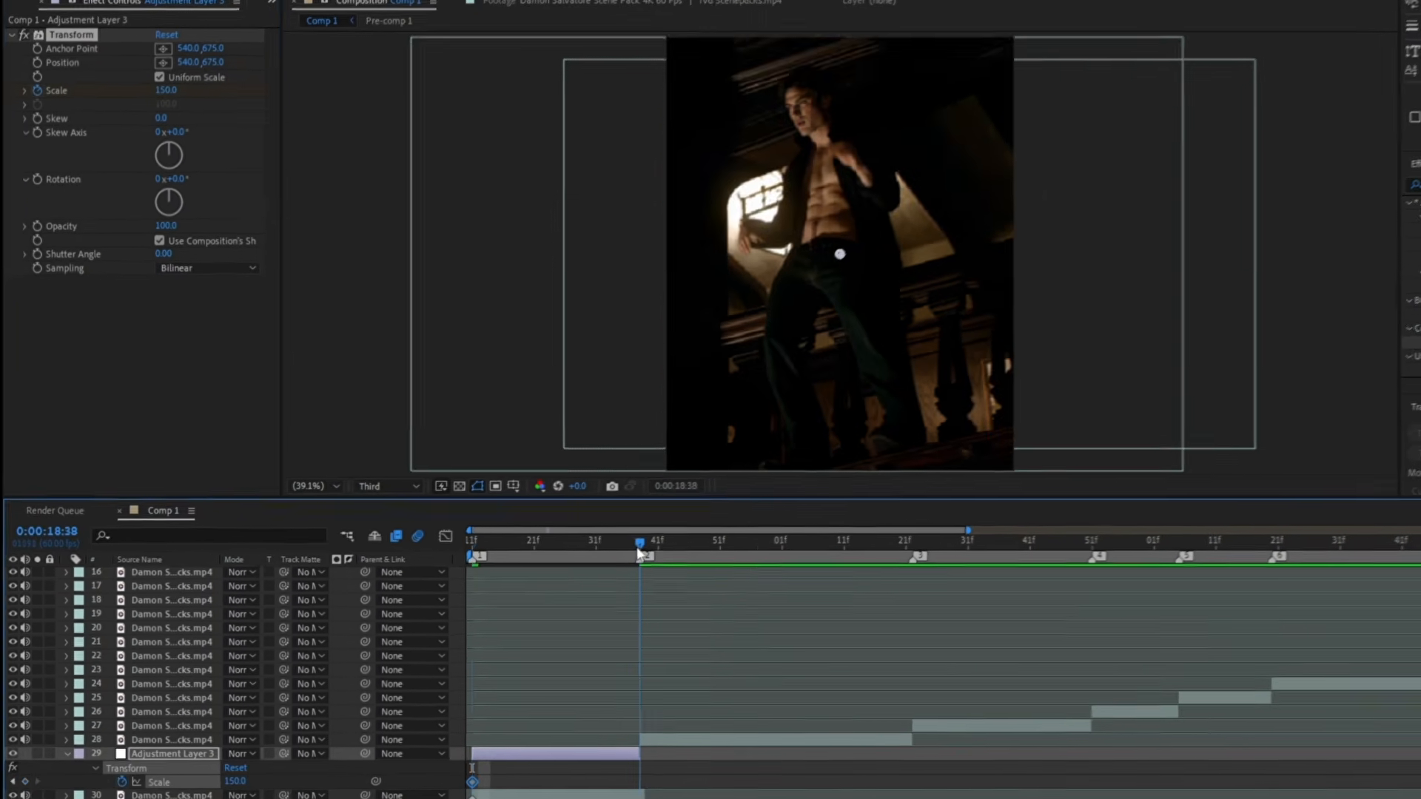
click(221, 779)
text(100)
key(Return)
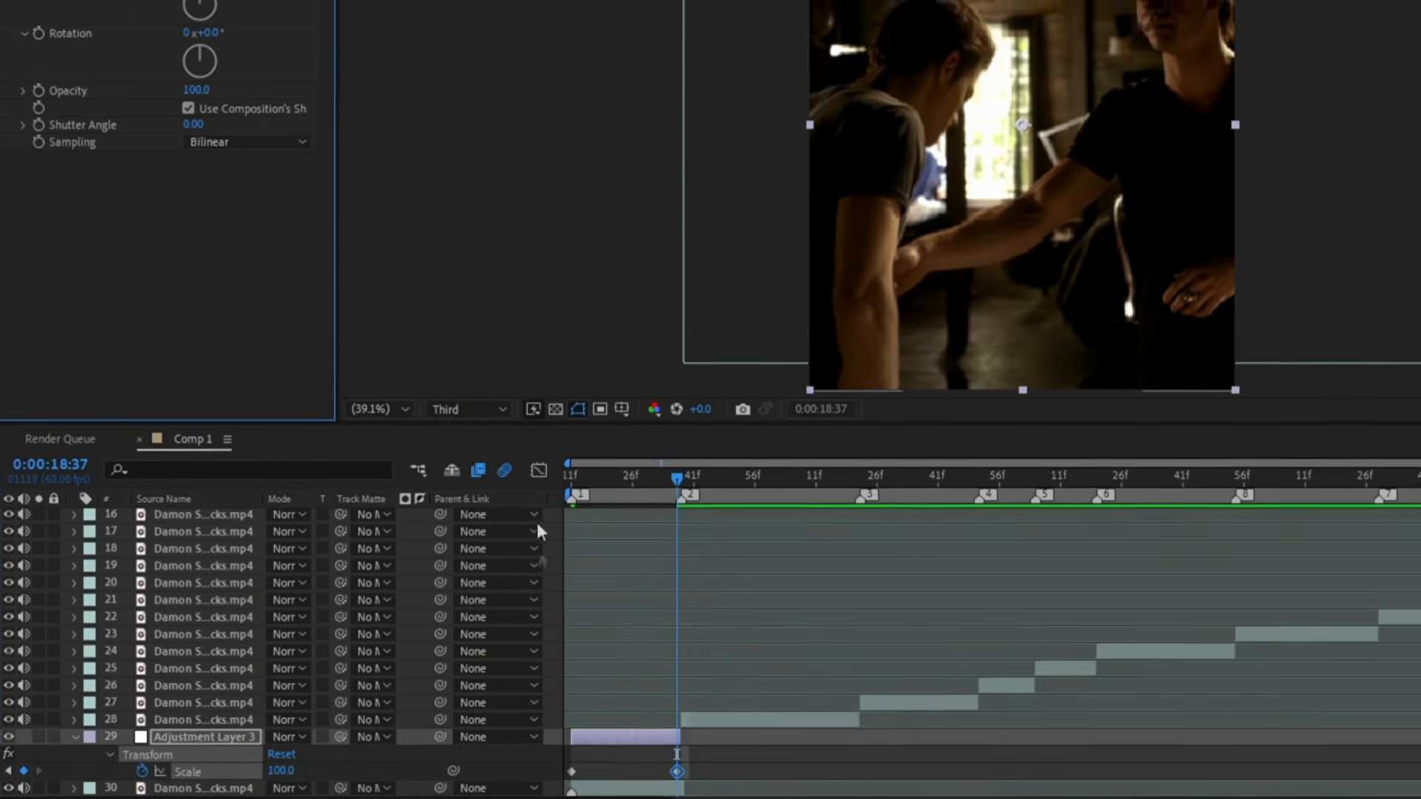
Easy-ease both Scale keyframes and display their value graph in the graph editor
click(1, 768)
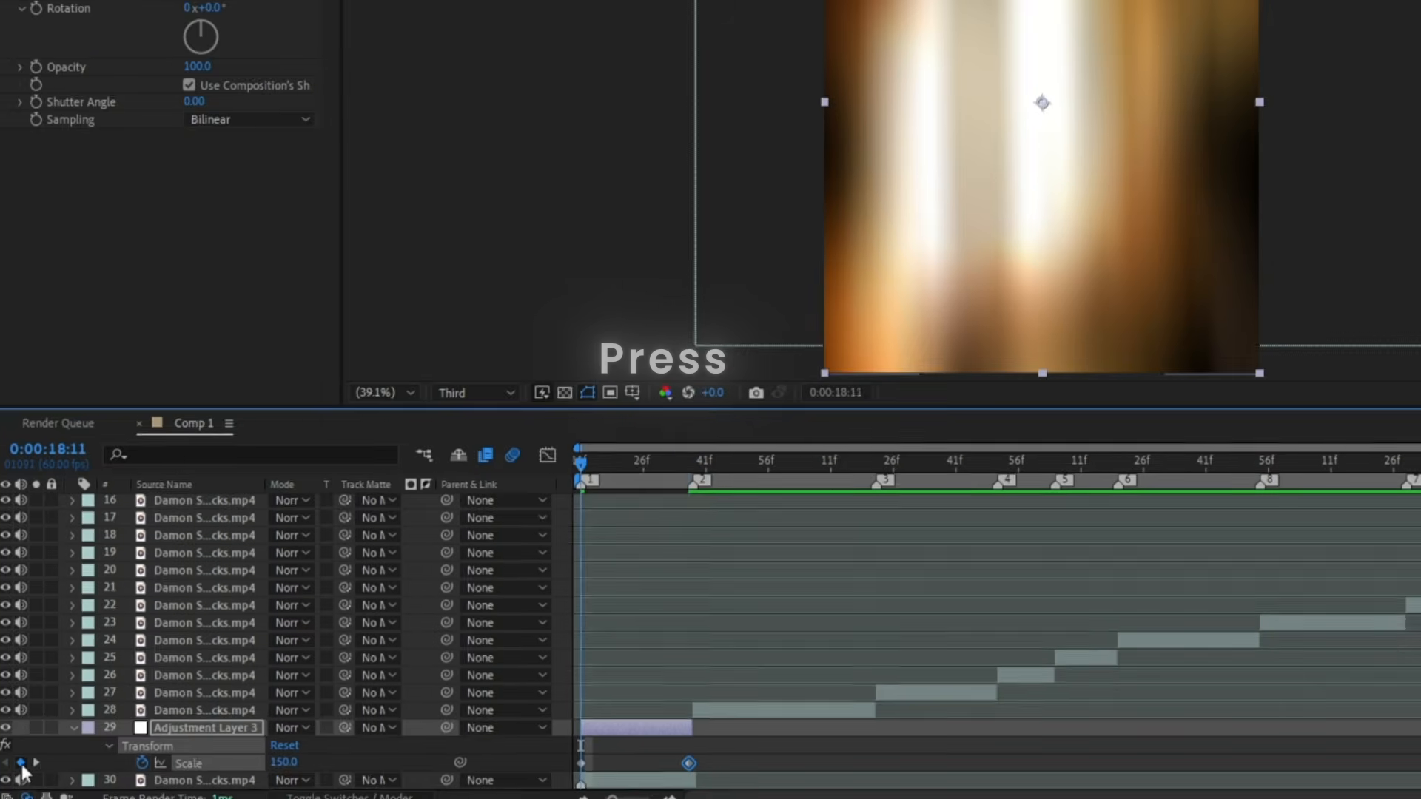
click(42, 763)
drag(747, 744, 583, 769)
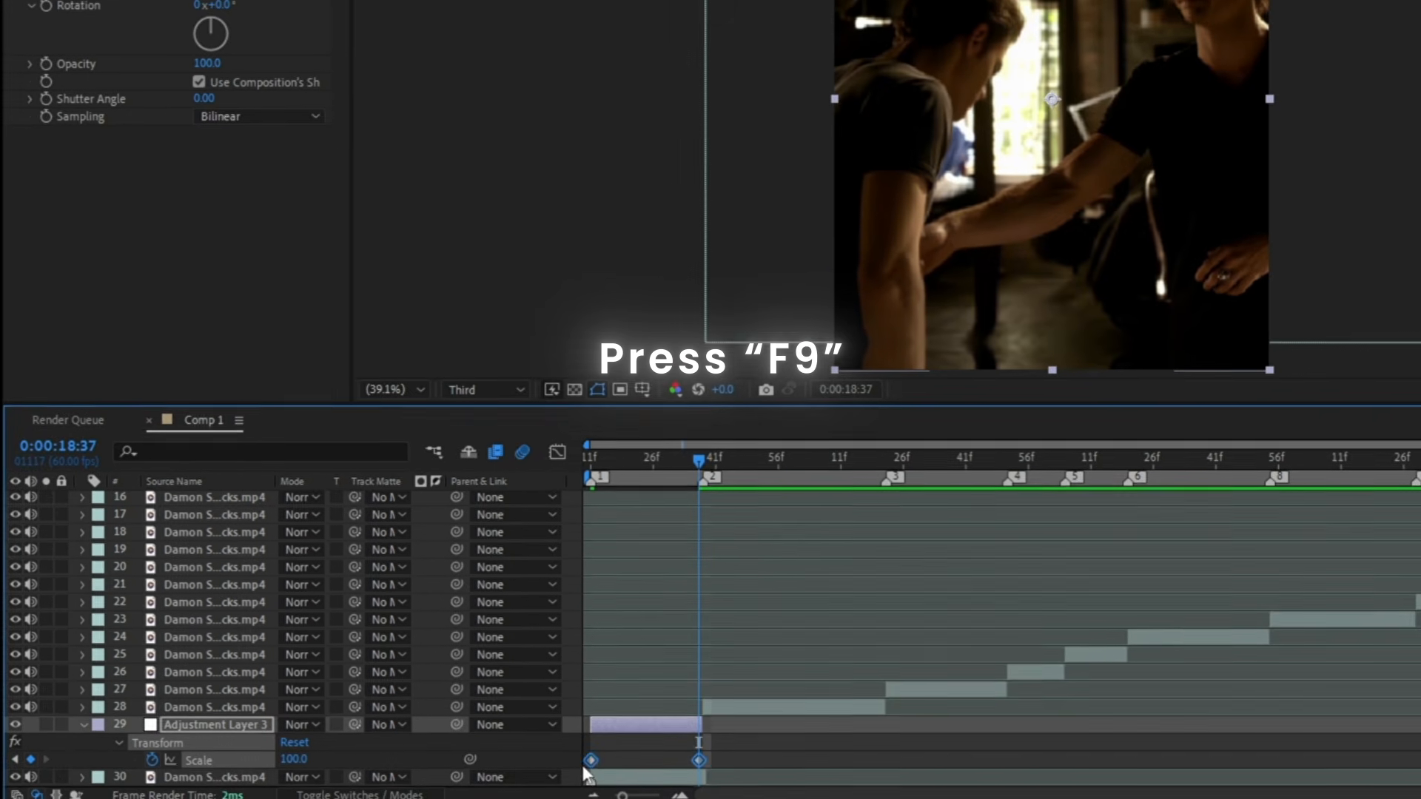
key(F9)
click(553, 456)
click(1061, 780)
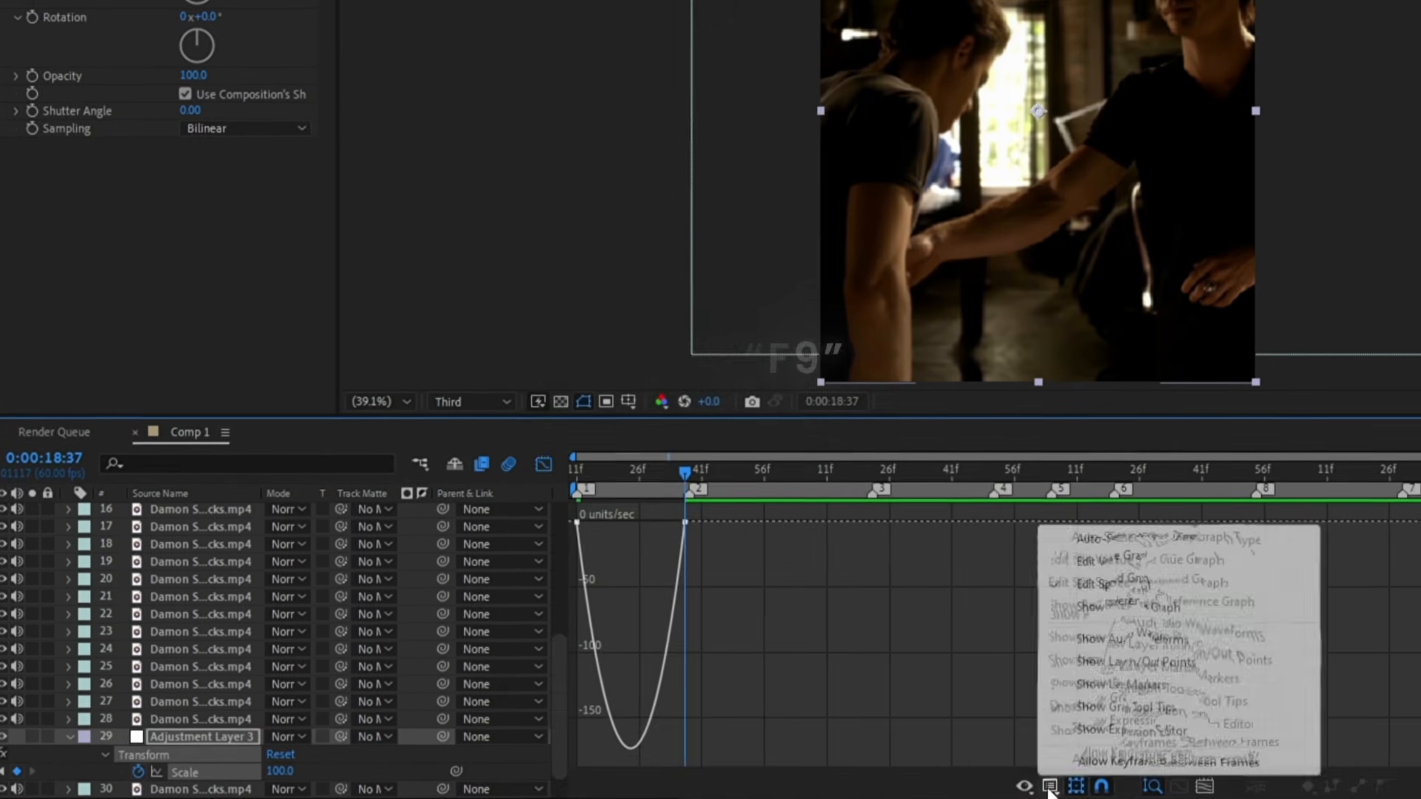
click(1119, 558)
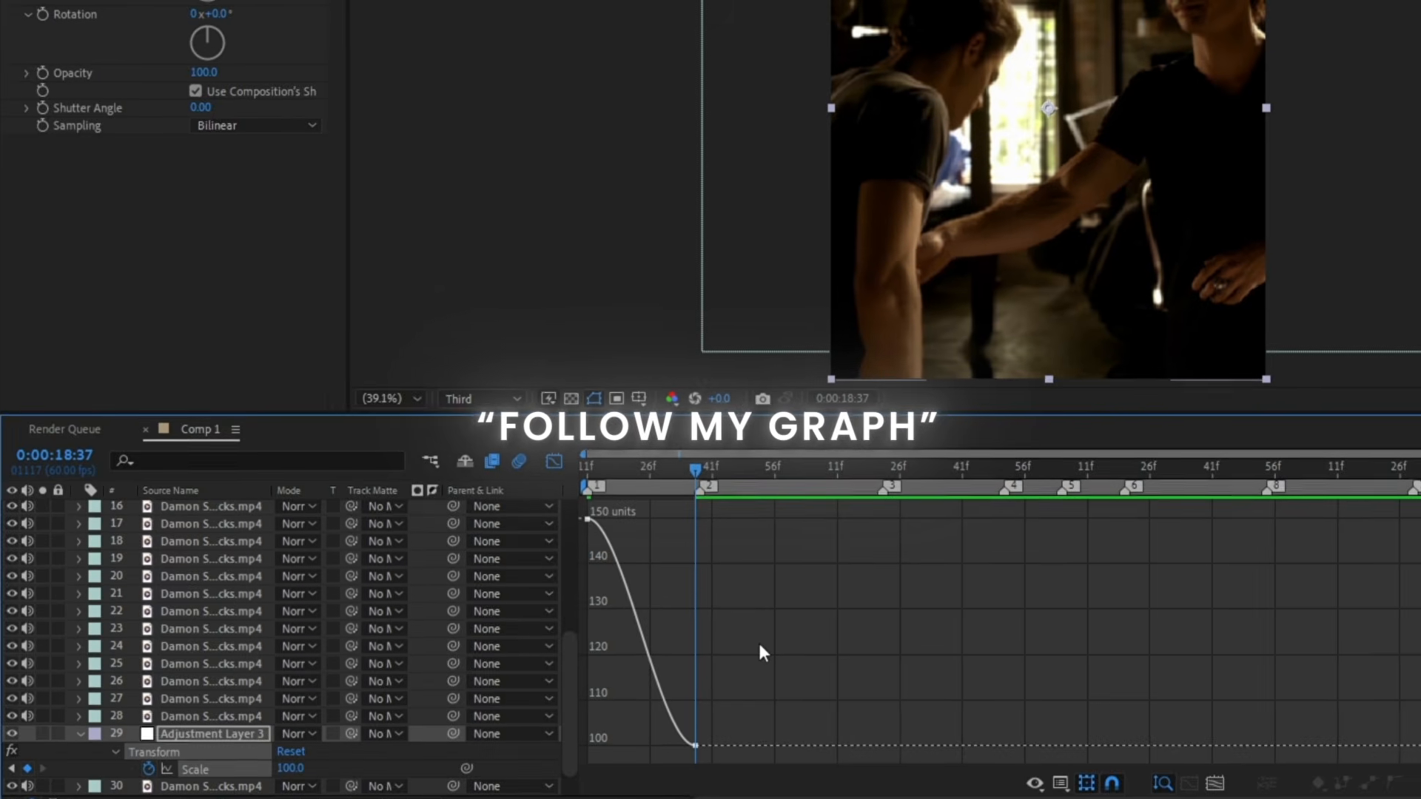
Reshape the Scale value curve into a steadier descent by angling both keyframe handles, close the graph and preview the zoom
key(equal)
drag(687, 463, 414, 485)
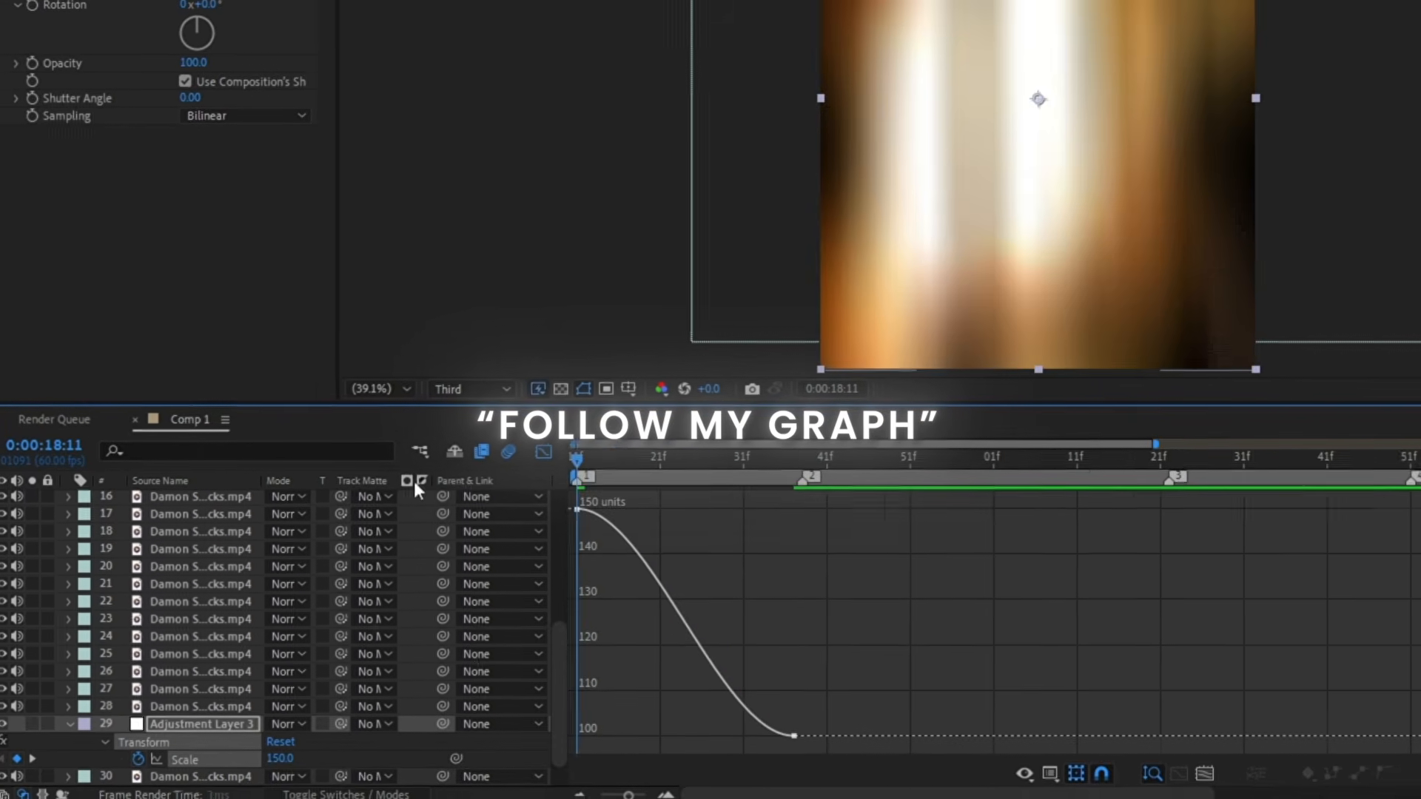
click(579, 513)
drag(656, 513, 650, 531)
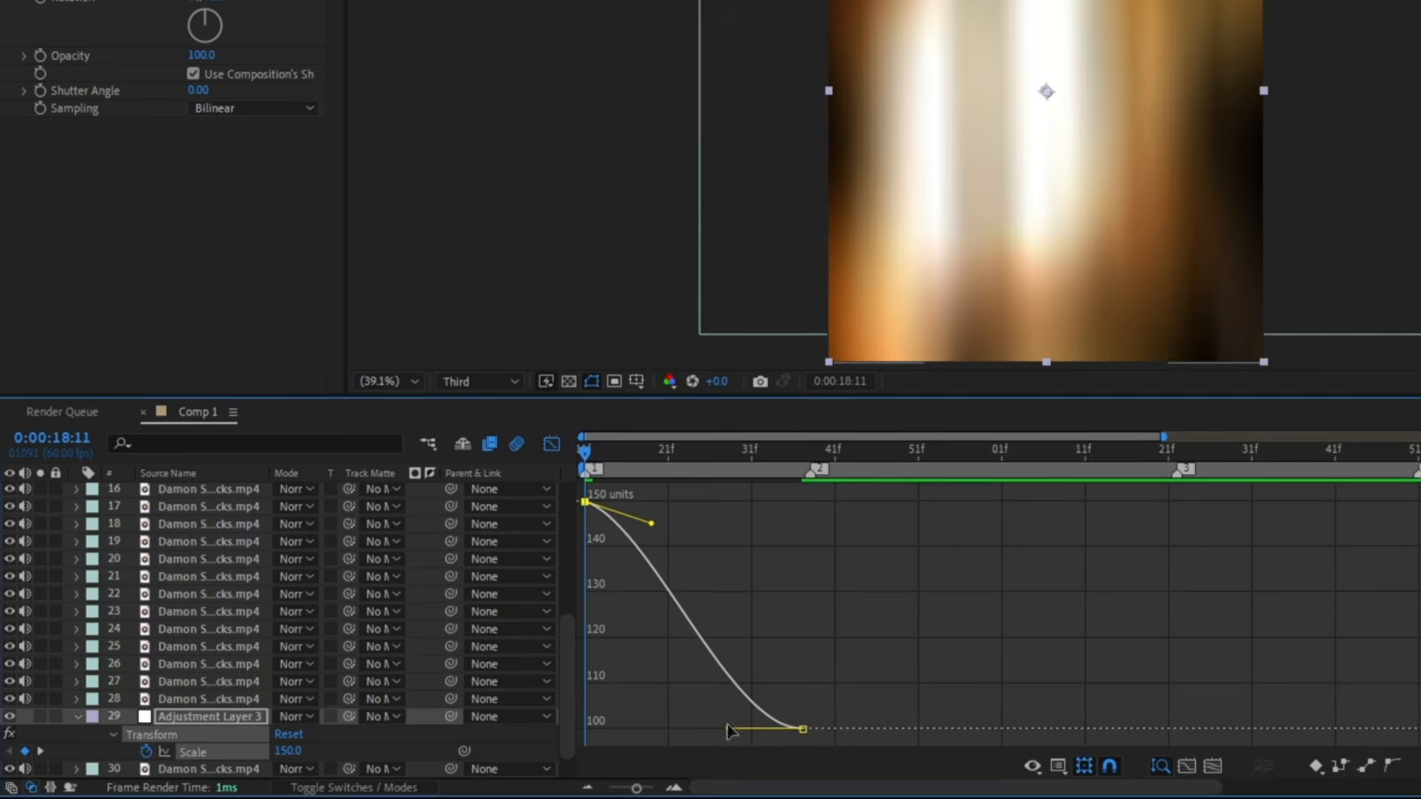
drag(728, 735, 739, 713)
click(860, 697)
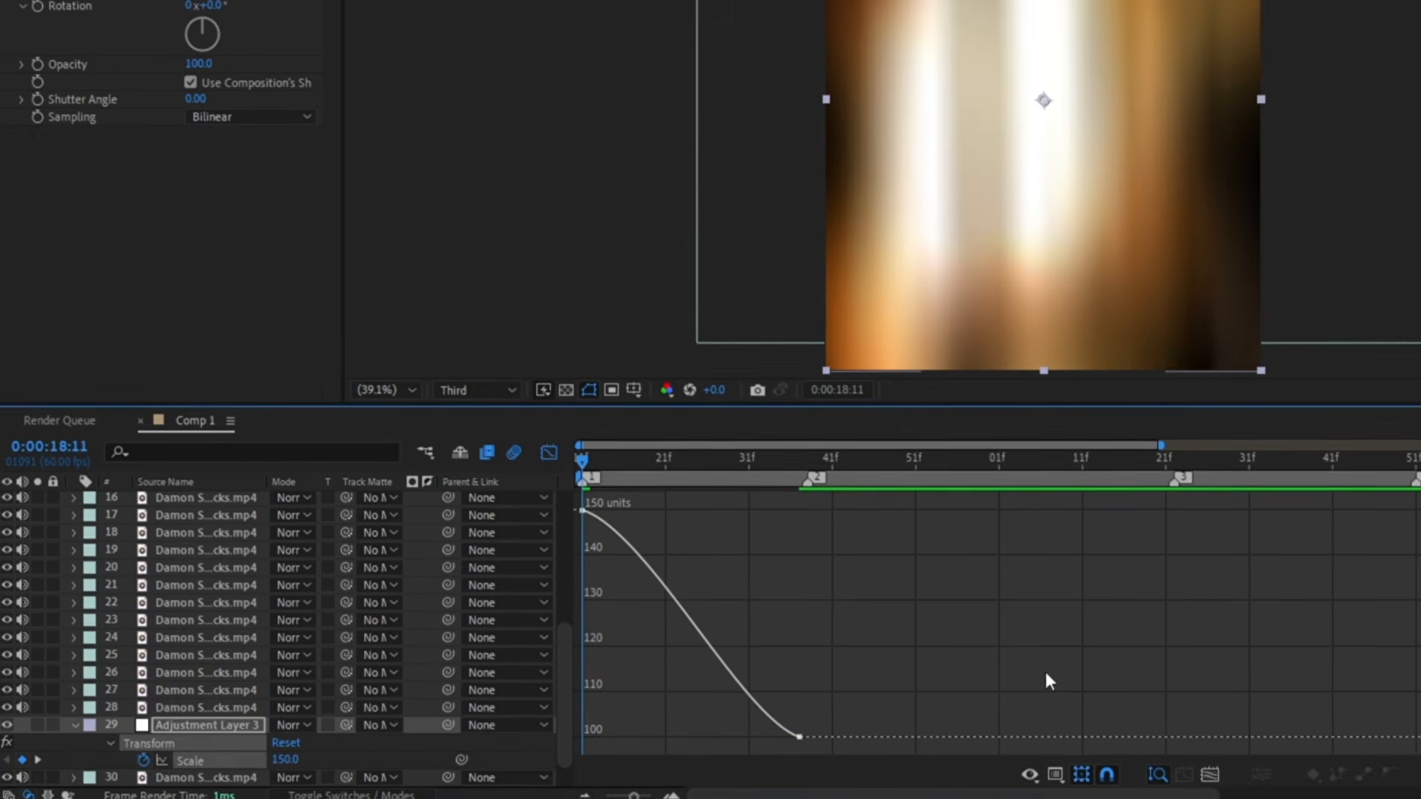
click(553, 450)
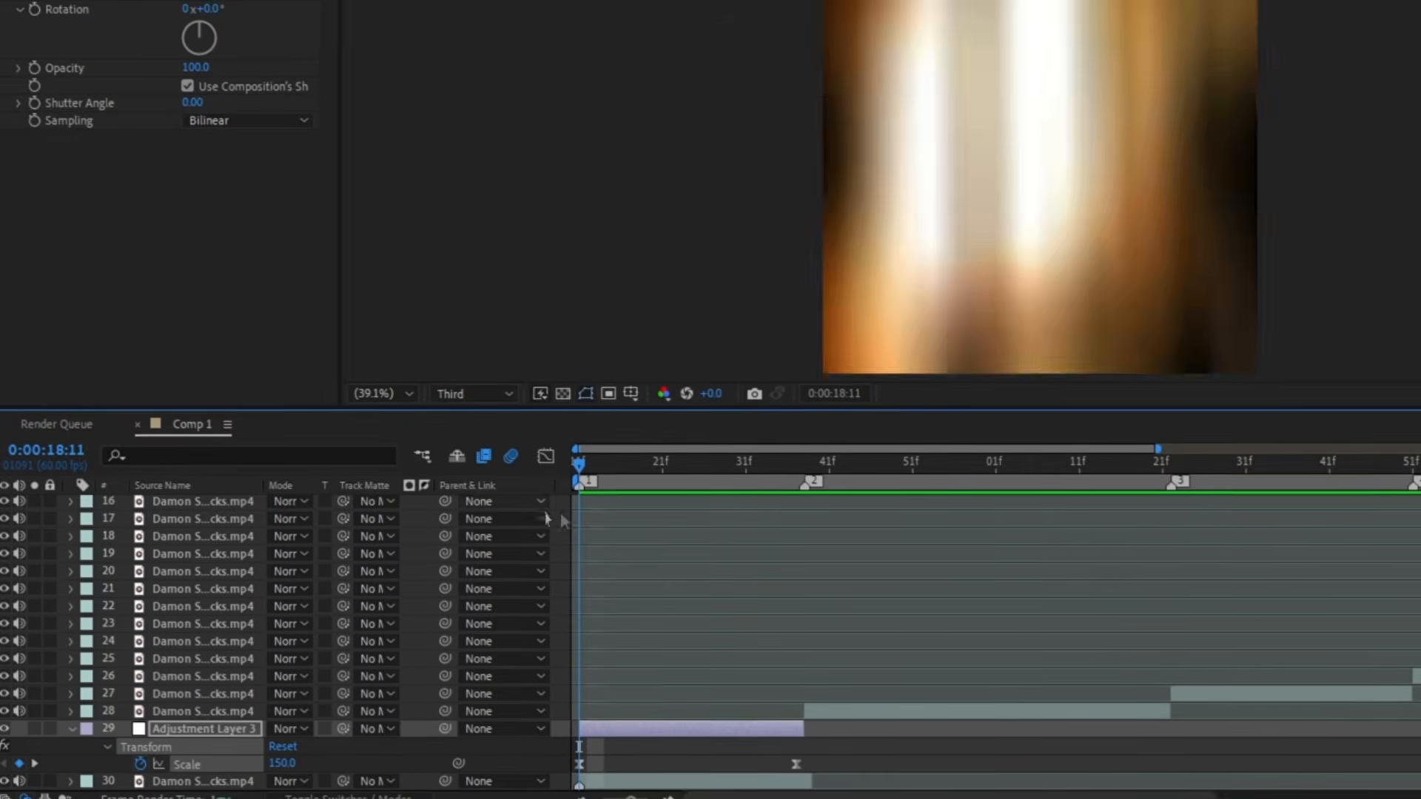
drag(728, 466, 578, 468)
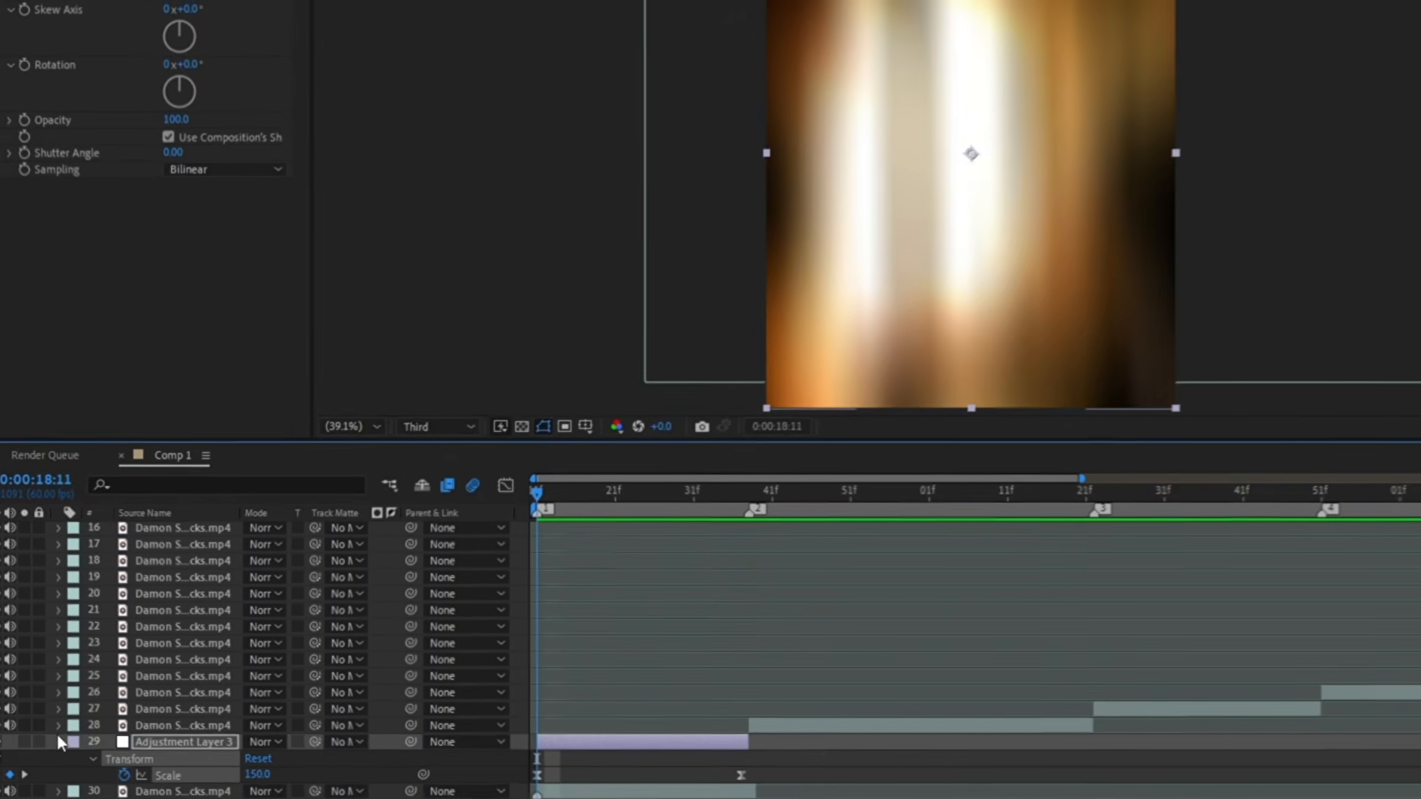
Duplicate the zoom adjustment layer and fit the copy directly above the second clip, spanning the clip's full length
click(71, 727)
key(ctrl+d)
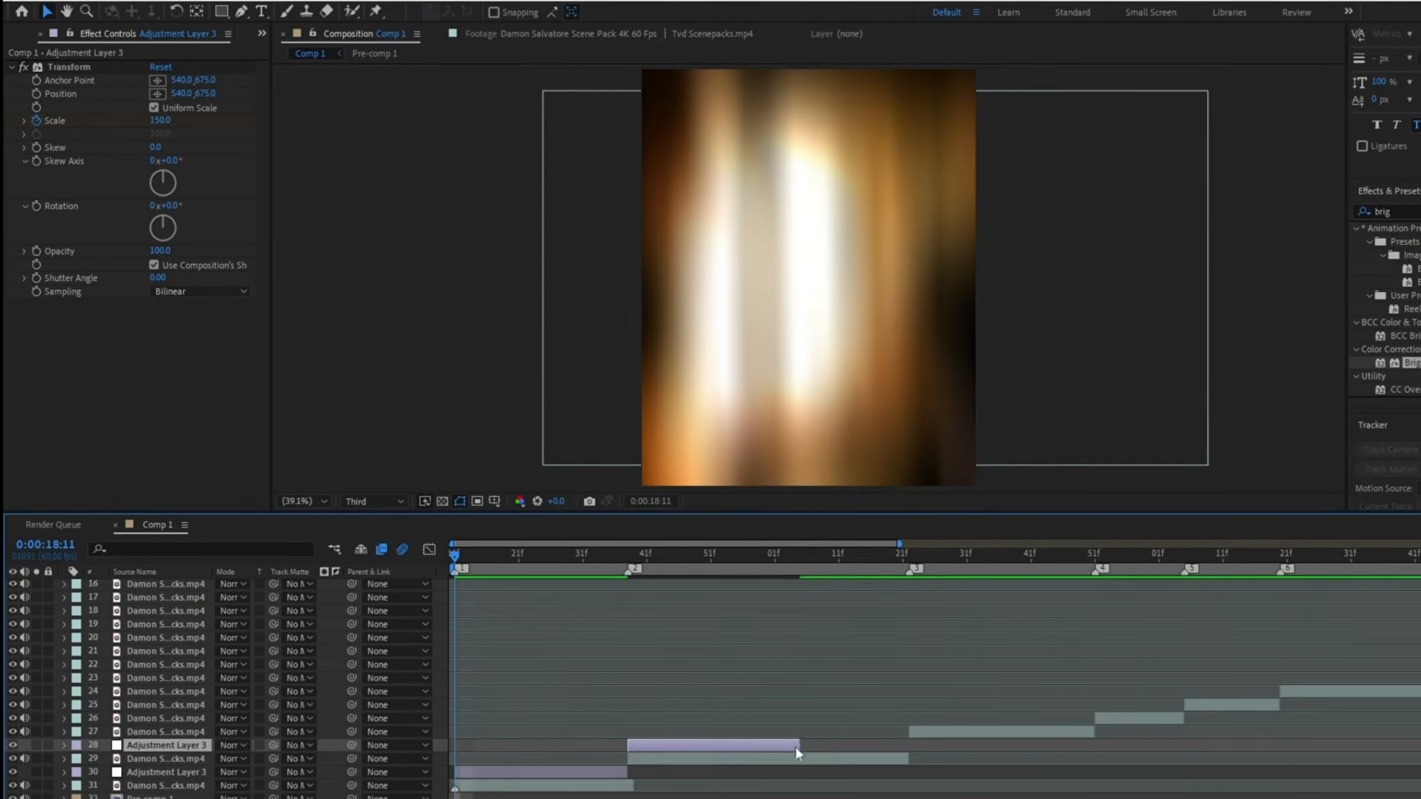
drag(795, 746, 873, 749)
Reshape the Scale value curve of the second clip's zoom by lengthening and flattening both keyframe handles, and close the graph
drag(777, 777, 607, 581)
click(425, 549)
drag(712, 622, 735, 619)
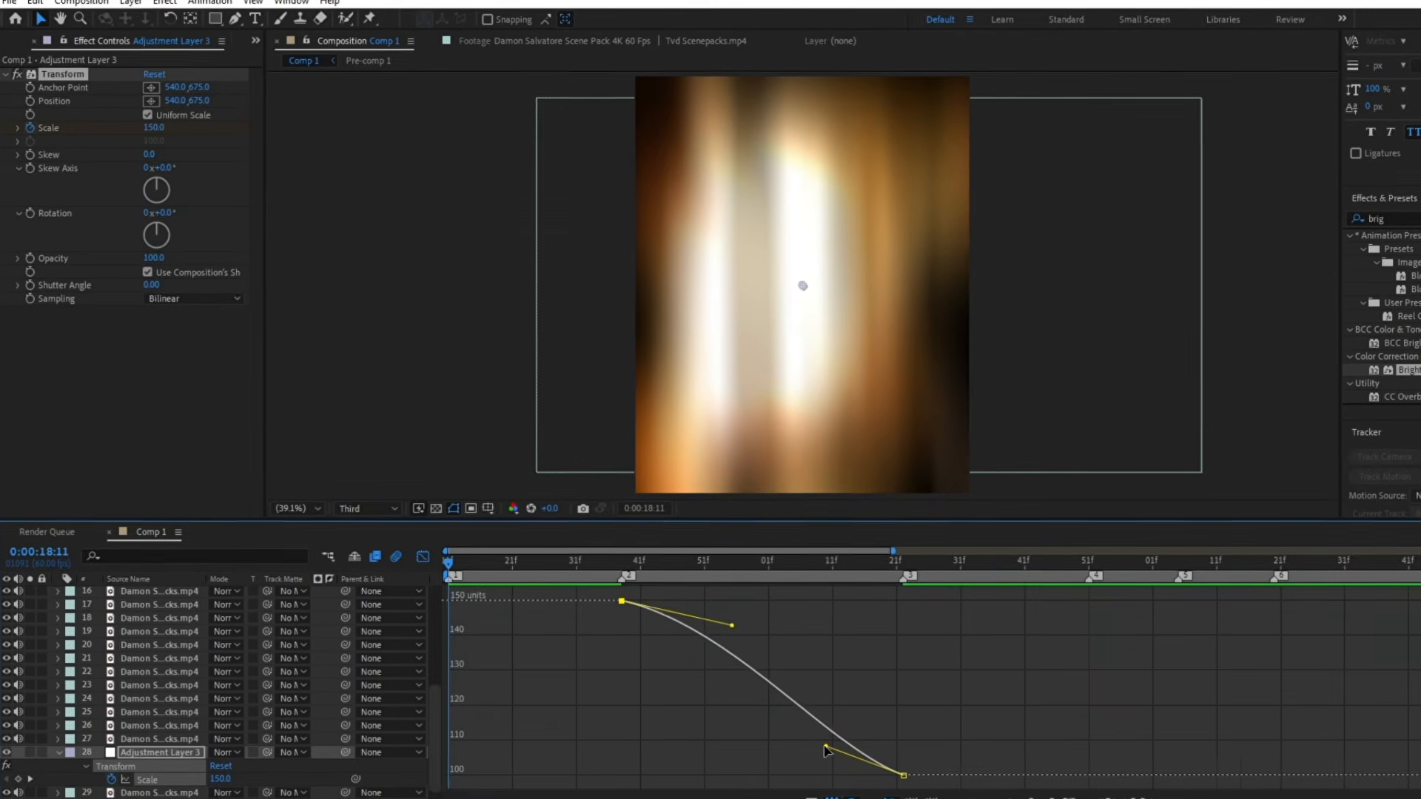
drag(827, 743, 793, 762)
click(425, 548)
Duplicate the zoom adjustment layer over the third clip, trimming the copy and ending its Scale keyframes at that clip's end
click(561, 797)
key(ctrl+d)
mouse_move(561, 797)
mouse_down()
mouse_move(563, 742)
mouse_move(1017, 739)
mouse_move(1095, 722)
mouse_up()
key(u)
drag(1188, 750, 1094, 750)
Duplicate the zoom adjustment layer over the fourth clip, matching the copy's length and last Scale keyframe to that clip
click(969, 725)
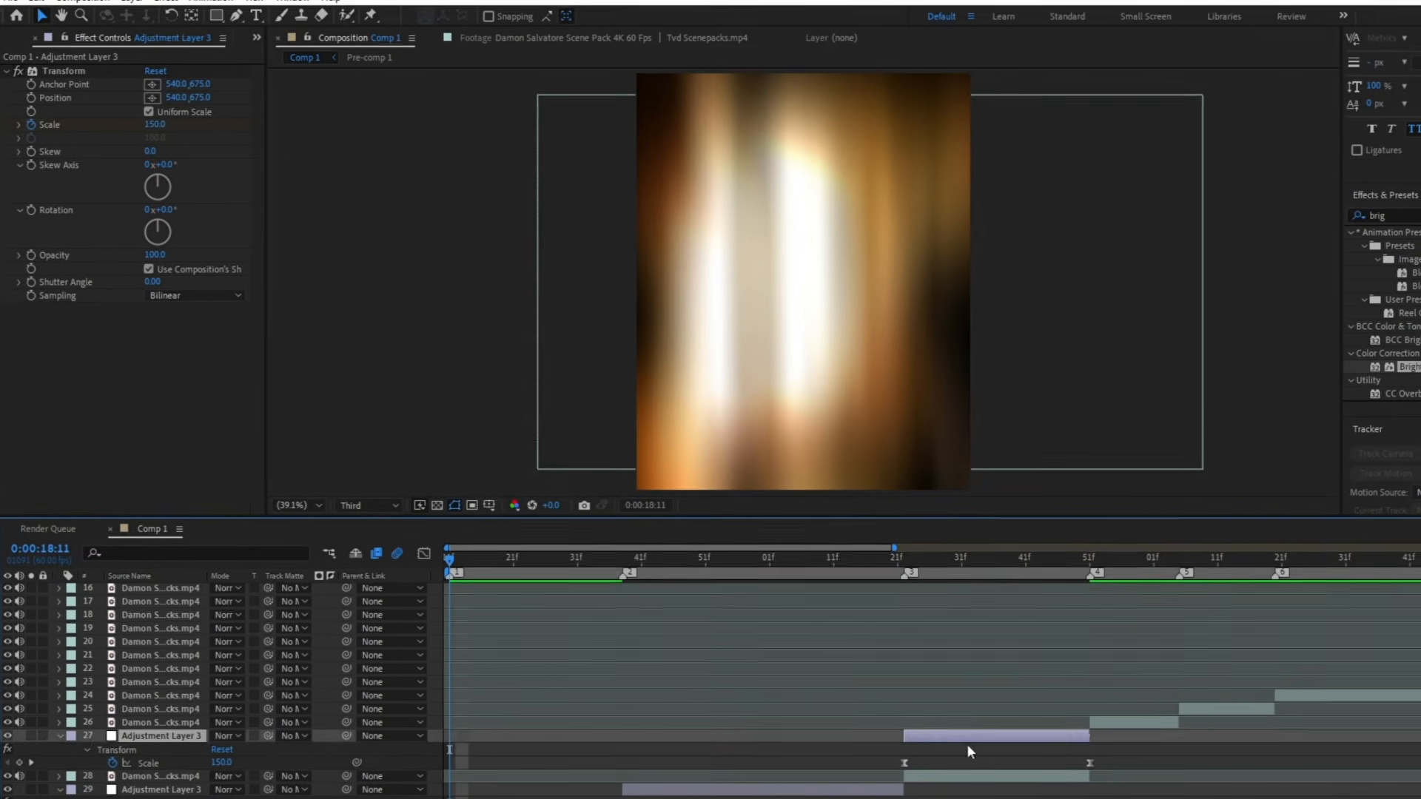
key(ctrl+d)
mouse_move(968, 725)
mouse_down()
mouse_move(956, 709)
mouse_move(1144, 729)
mouse_up()
key(u)
mouse_move(1266, 741)
mouse_down()
mouse_move(1176, 741)
mouse_move(1197, 707)
mouse_move(1273, 726)
mouse_up()
Fit another zoom adjustment layer copy over the fifth clip and move the current time to 0:00:20:20
click(1188, 735)
click(1134, 720)
key(ctrl+d)
key(u)
drag(1268, 552, 1273, 560)
Duplicate the zoom adjustment layer above the sixth clip from 0:00:20:20, move its last Scale keyframe to the clip's end and preview it
click(1254, 701)
key(ctrl+d)
drag(177, 702, 174, 687)
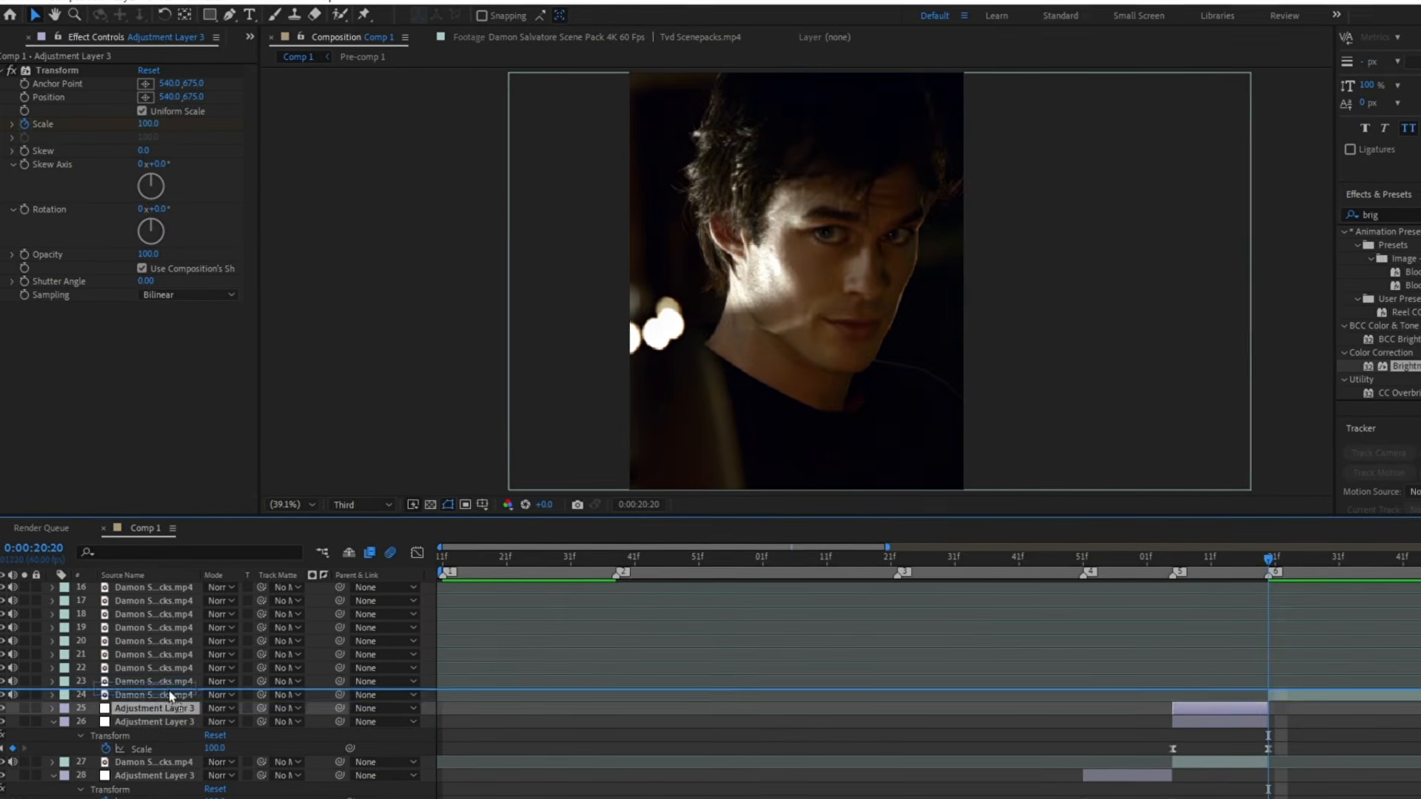
scroll(865, 684, right, 5)
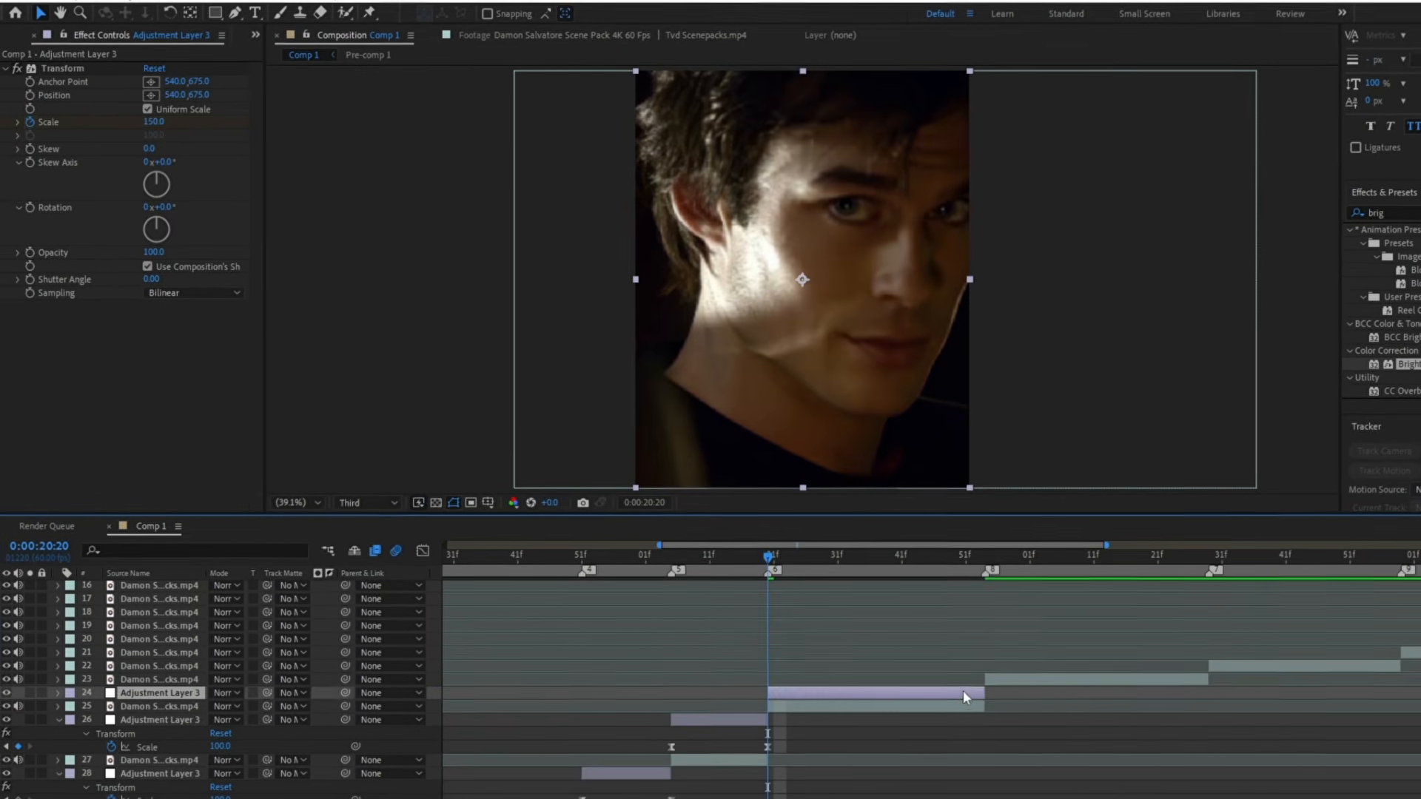
key(u)
drag(865, 722, 1016, 725)
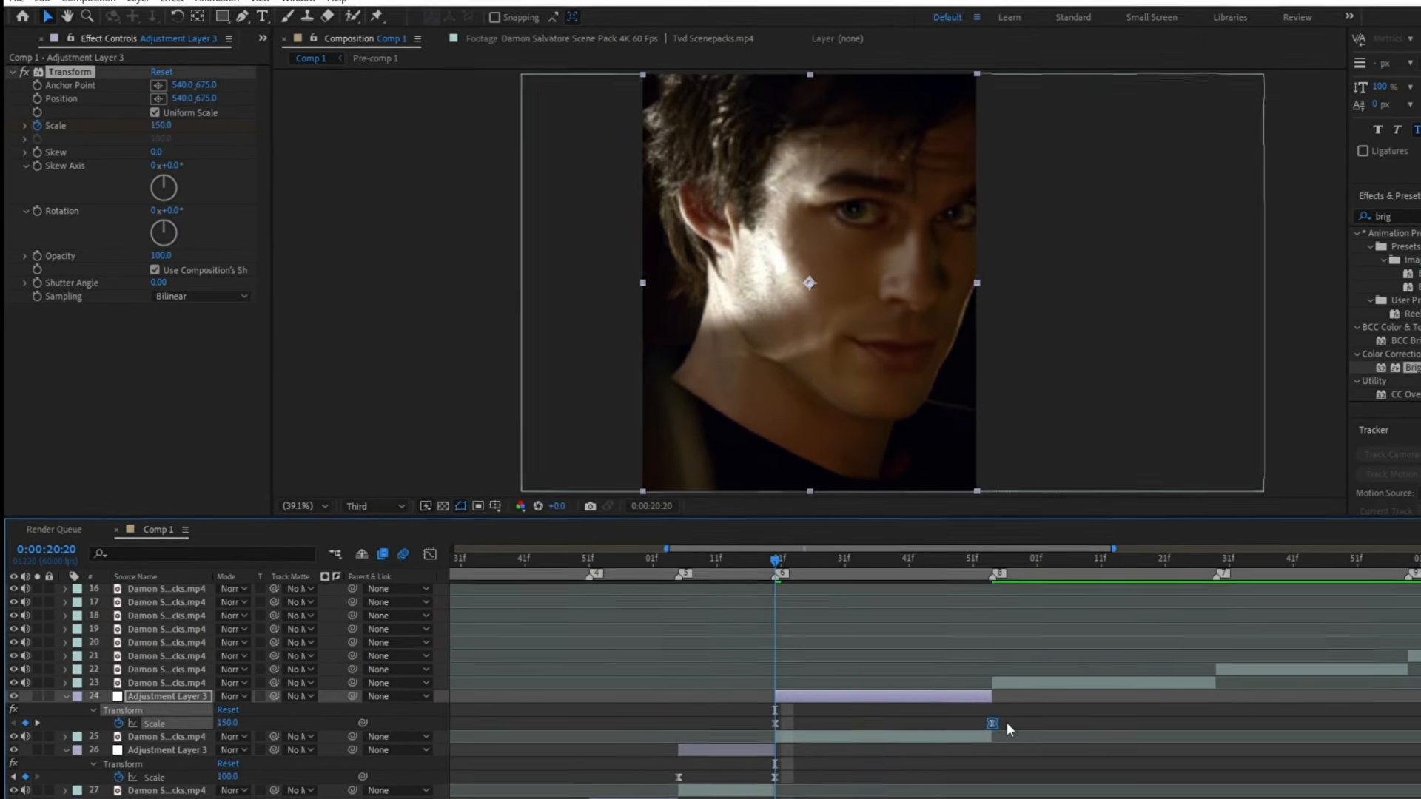
key(space)
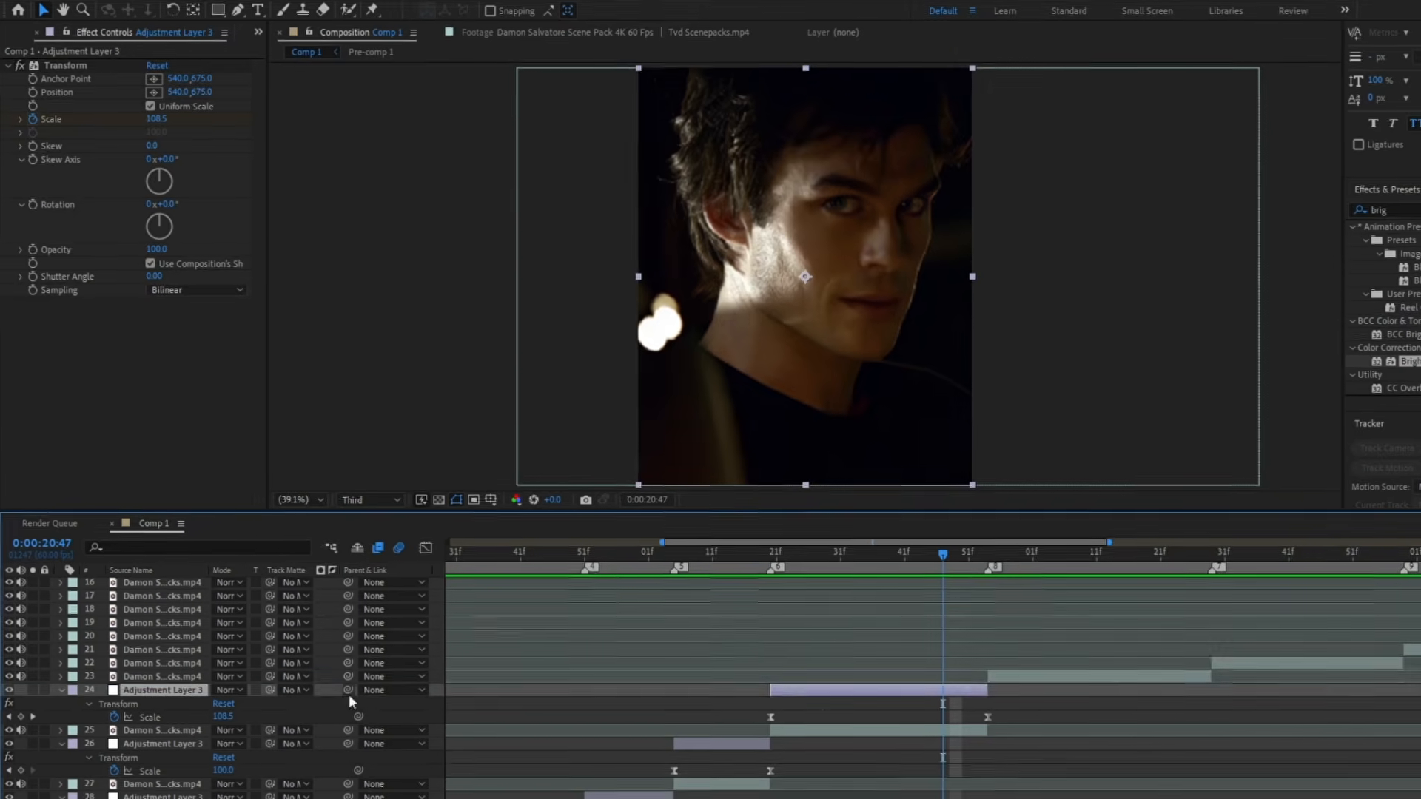
Fit zoom adjustment layer copies over the seventh and eighth clips, with their last Scale keyframes at the clip ends
drag(807, 669, 1022, 670)
key(u)
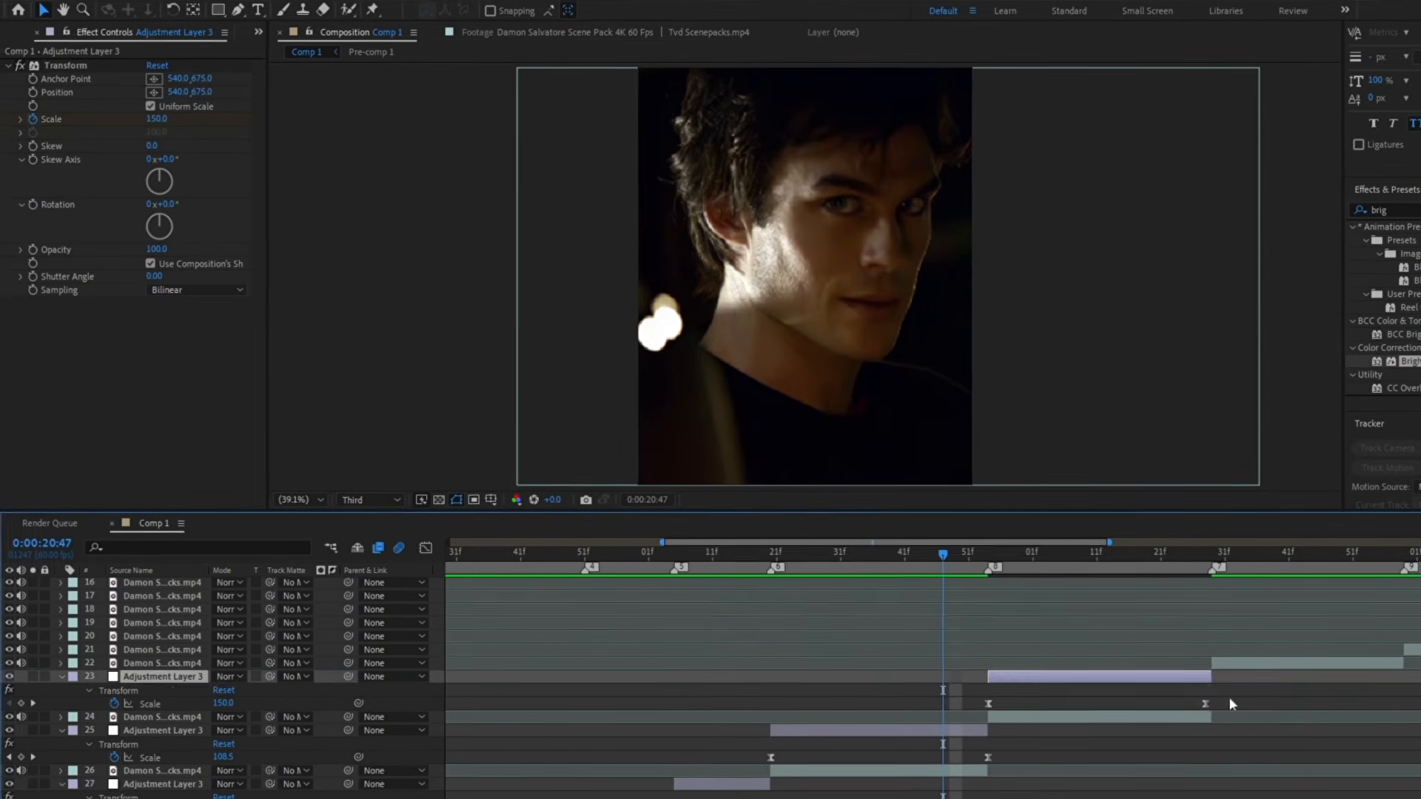
key(ctrl+d)
drag(178, 672, 184, 653)
mouse_move(1140, 658)
mouse_down()
mouse_move(1398, 661)
mouse_move(1403, 689)
mouse_up()
key(u)
scroll(895, 667, right, 5)
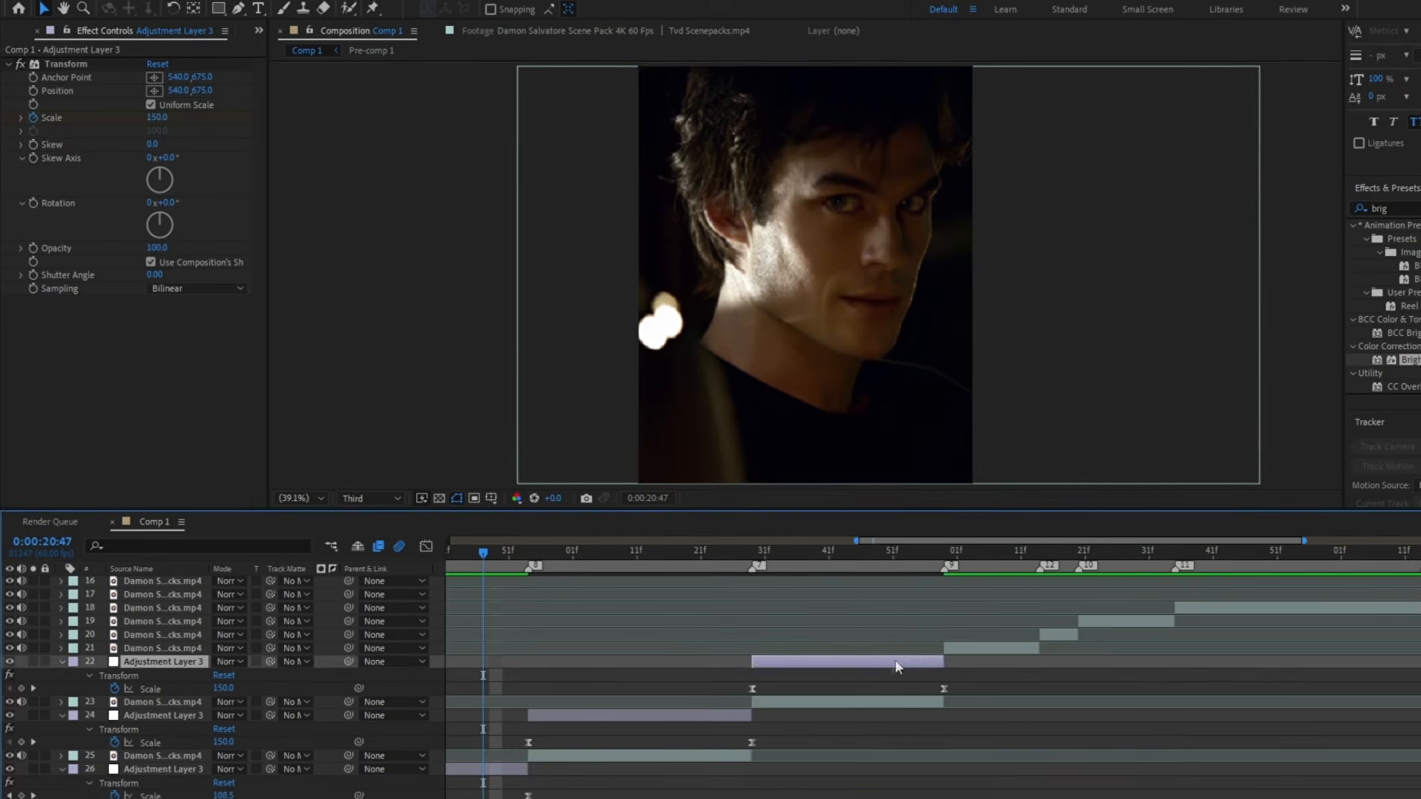
Fit the zoom adjustment layer copy to the ninth clip by moving its last Scale keyframe and trimming its out point to the clip's end
key(u)
mouse_move(1064, 653)
mouse_down()
mouse_move(1082, 654)
mouse_move(1030, 676)
mouse_up()
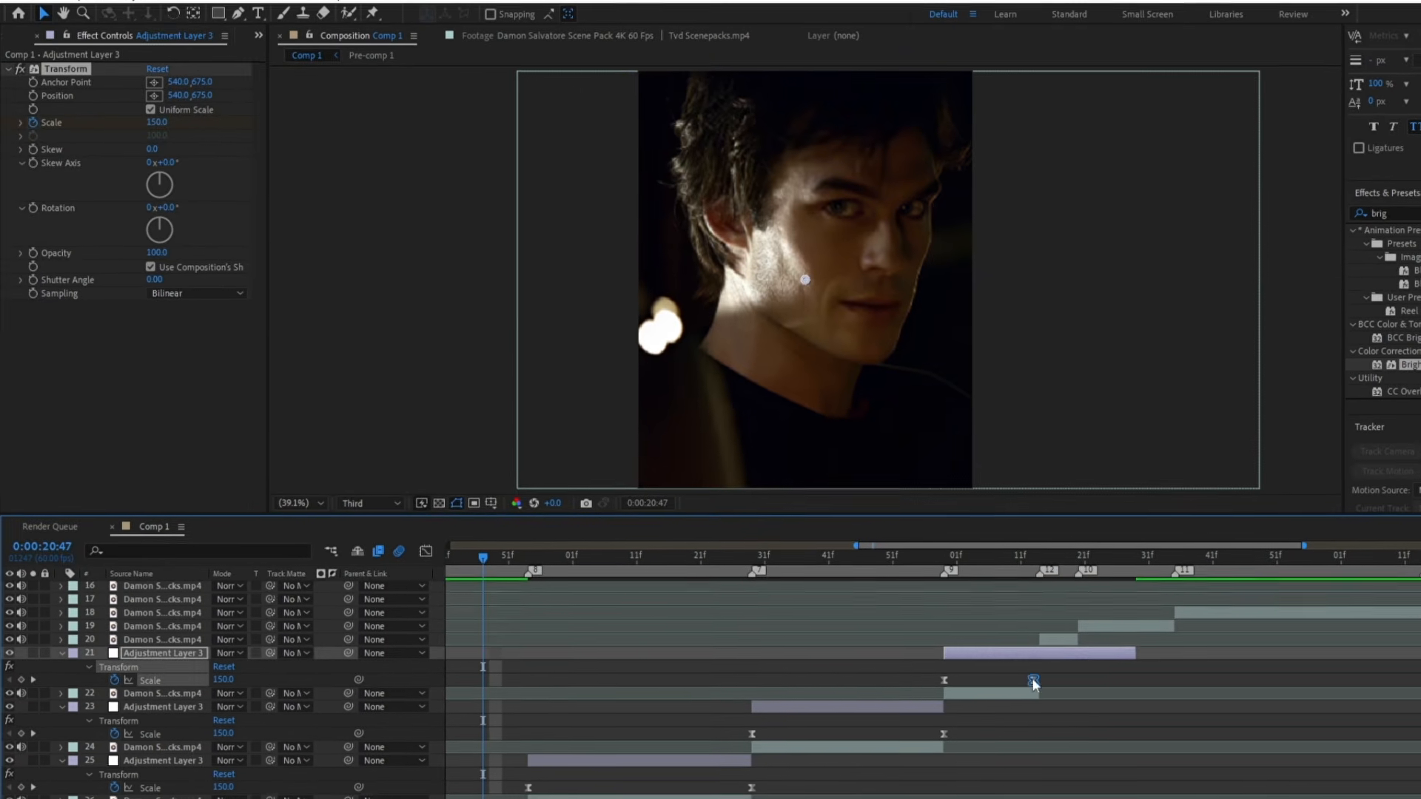
drag(1123, 649, 1034, 649)
Duplicate the zoom adjustment layer above the short tenth clip and fit its length and Scale keyframes to that clip
key(ctrl+d)
drag(176, 650, 175, 631)
mouse_move(991, 636)
mouse_down()
mouse_move(1086, 638)
mouse_move(1077, 664)
mouse_move(1072, 637)
mouse_up()
key(u)
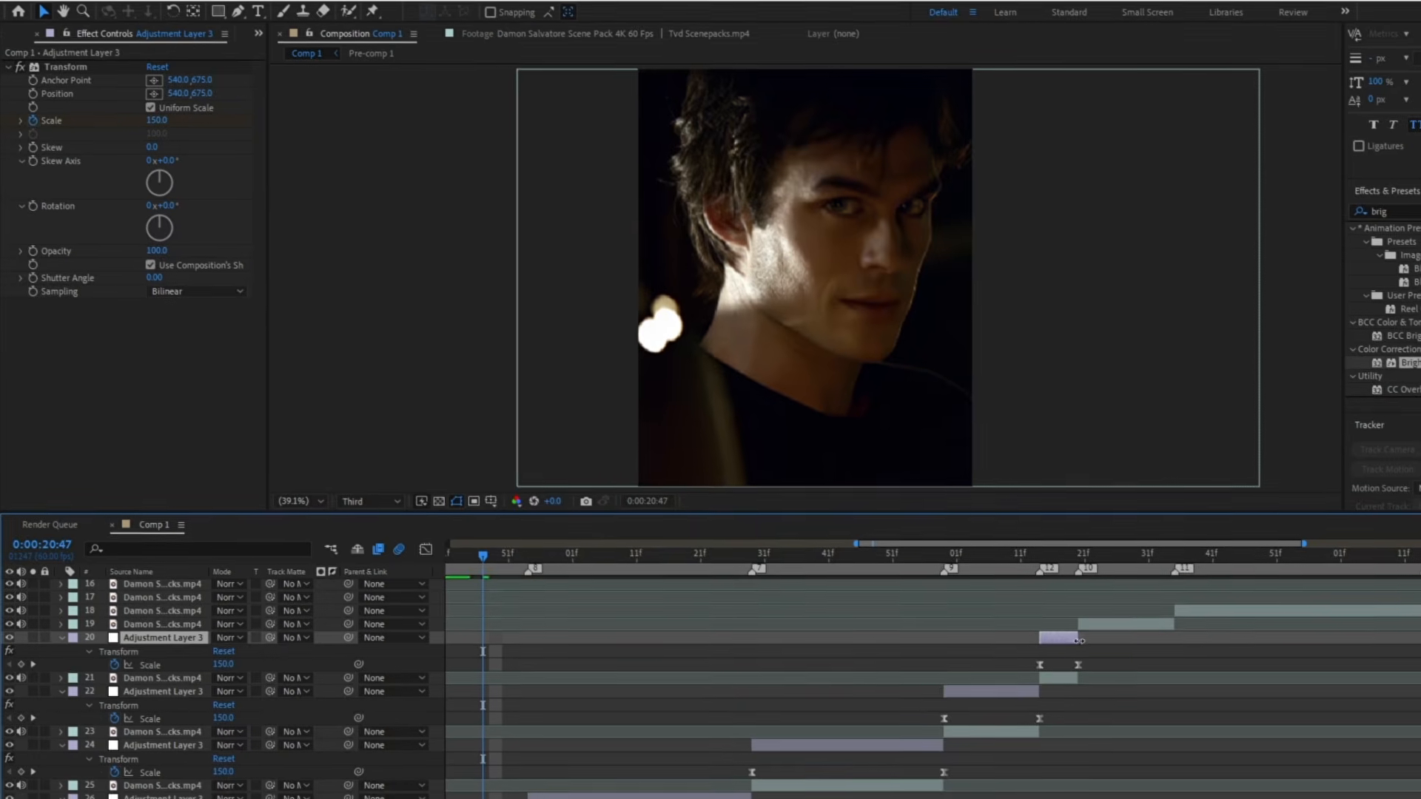
click(1113, 655)
Duplicate the zoom adjustment layer above the eleventh clip, end its Scale keyframes at the clip's end and preview the zoom
drag(1018, 554, 1077, 577)
click(190, 647)
key(ctrl+d)
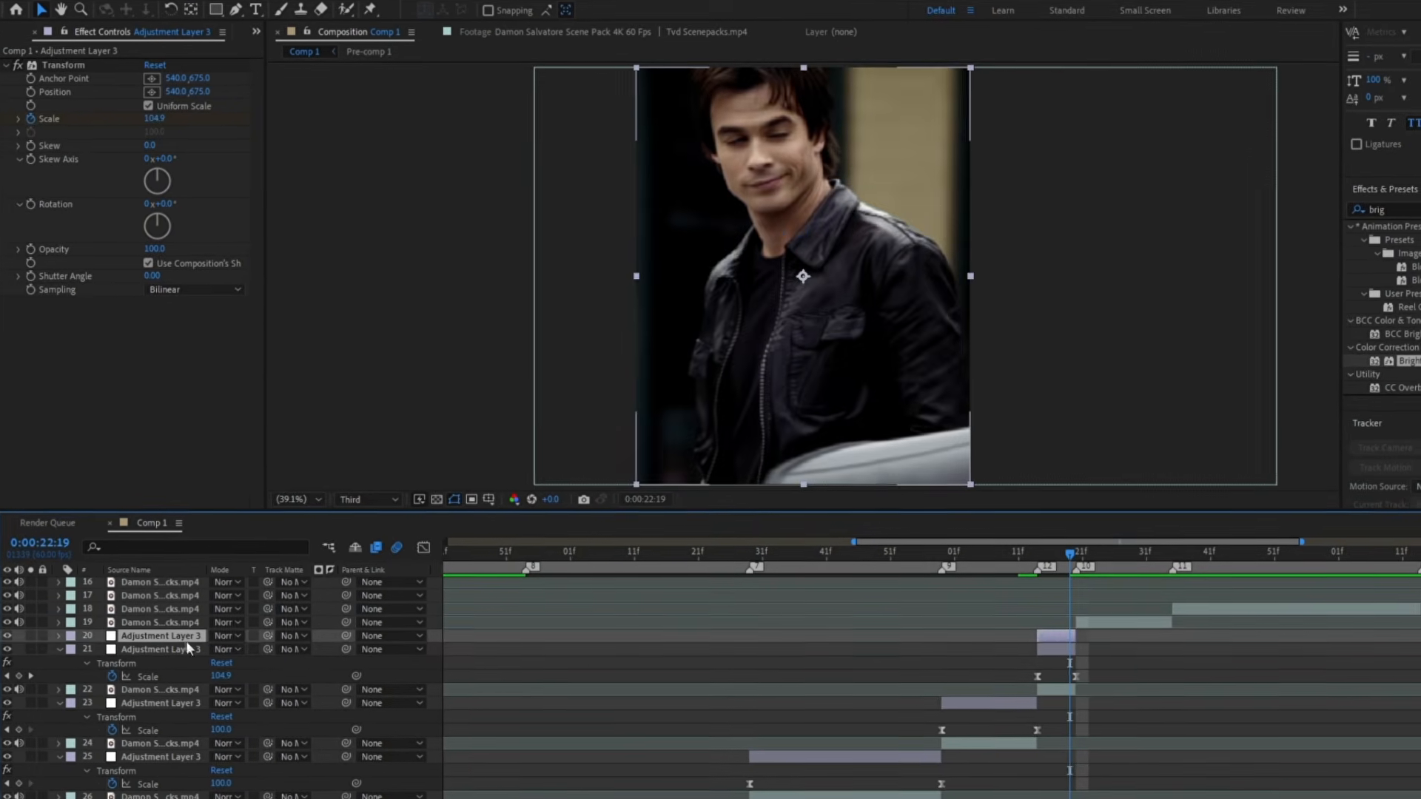
mouse_move(1099, 628)
mouse_down()
mouse_move(1175, 625)
mouse_move(1176, 652)
mouse_up()
key(u)
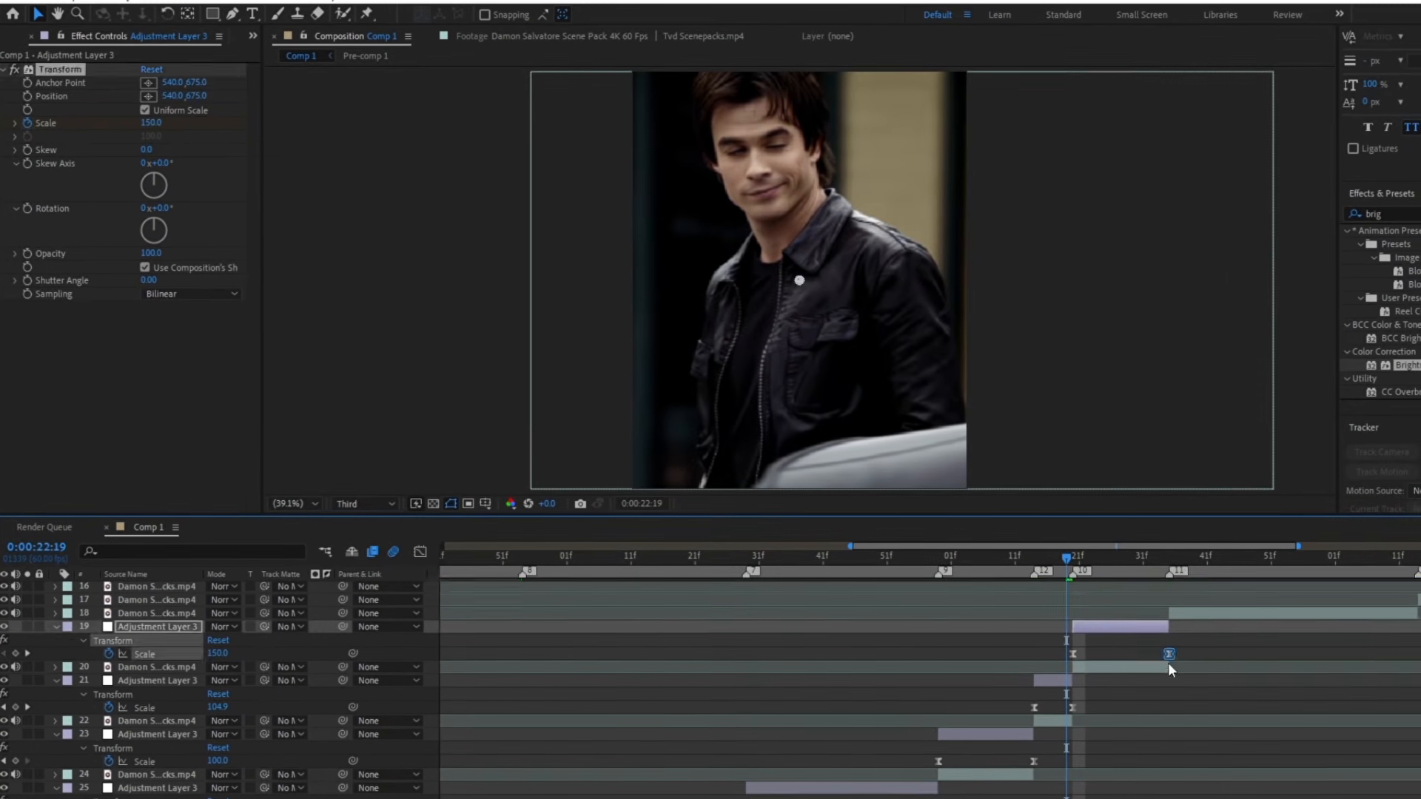
click(1184, 655)
key(space)
Duplicate the zoom adjustment layer above the twelfth clip from 0:00:22:35 and fit its Scale keyframes to that clip
drag(1157, 557, 1171, 558)
click(1159, 625)
key(ctrl+d)
drag(154, 625, 128, 606)
drag(1142, 609, 1235, 596)
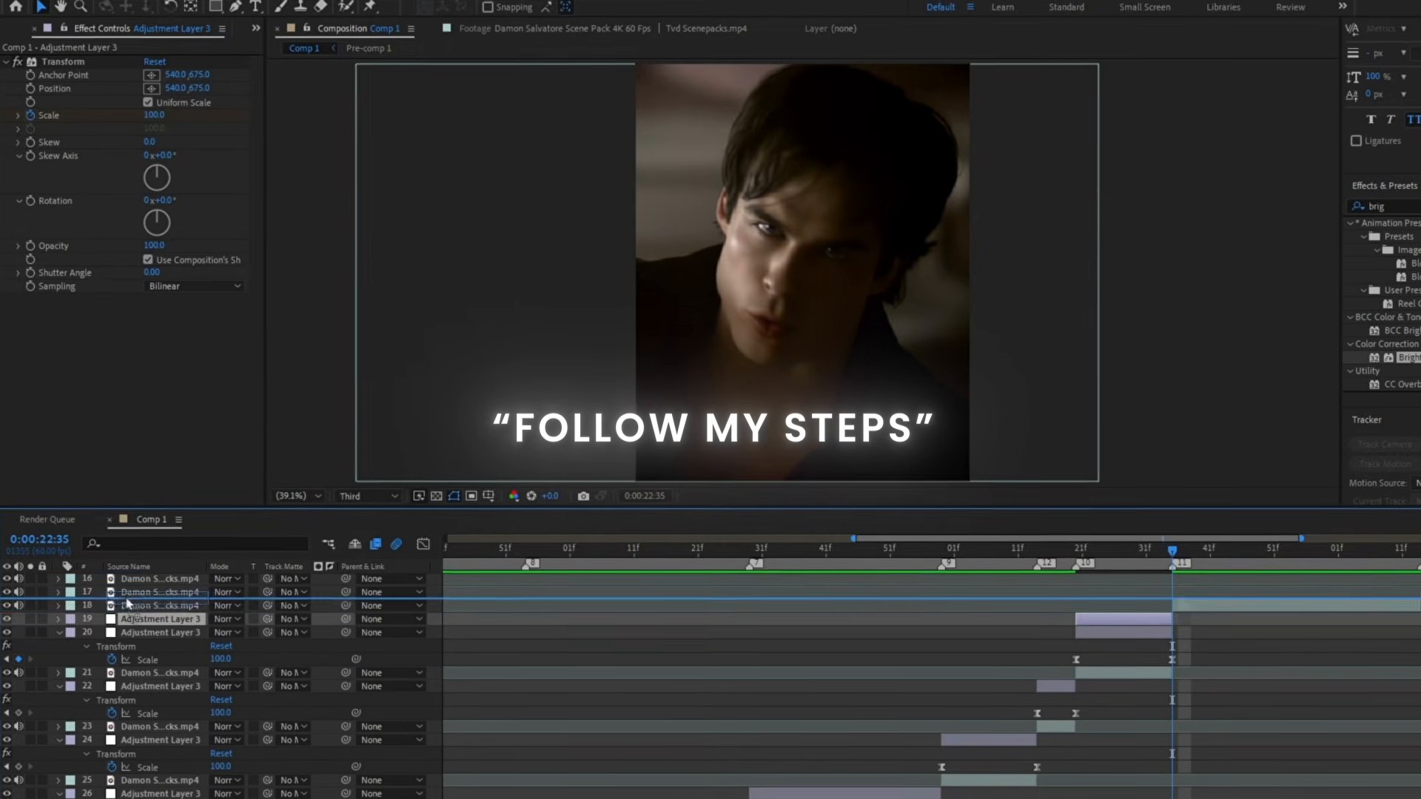
key(u)
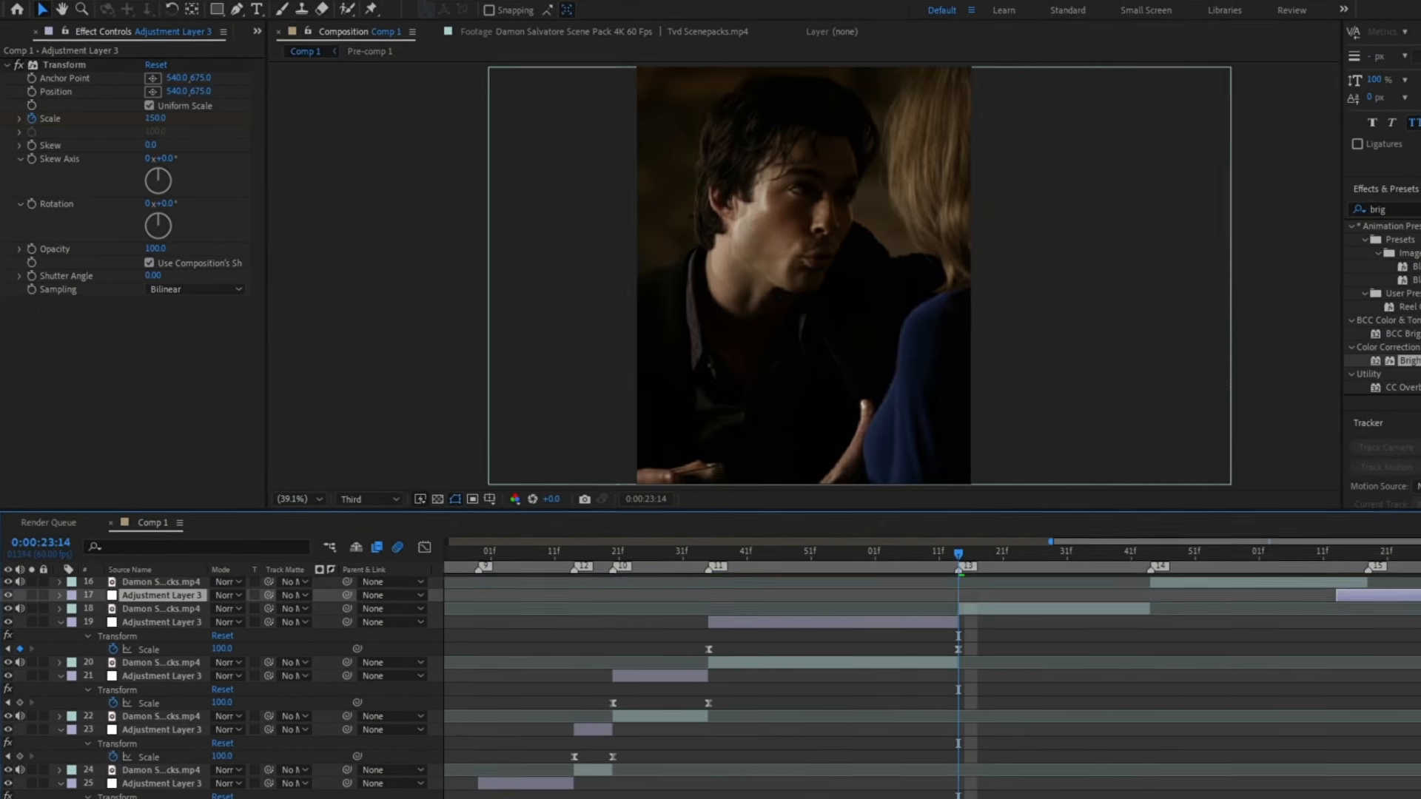
Fit the zoom adjustment layer copy over the thirteenth clip from 0:00:23:14, with its last Scale keyframe at the clip's end
drag(1105, 595, 1099, 596)
key(u)
mouse_move(1210, 616)
mouse_down()
mouse_move(1153, 618)
mouse_move(1152, 589)
mouse_up()
click(1182, 618)
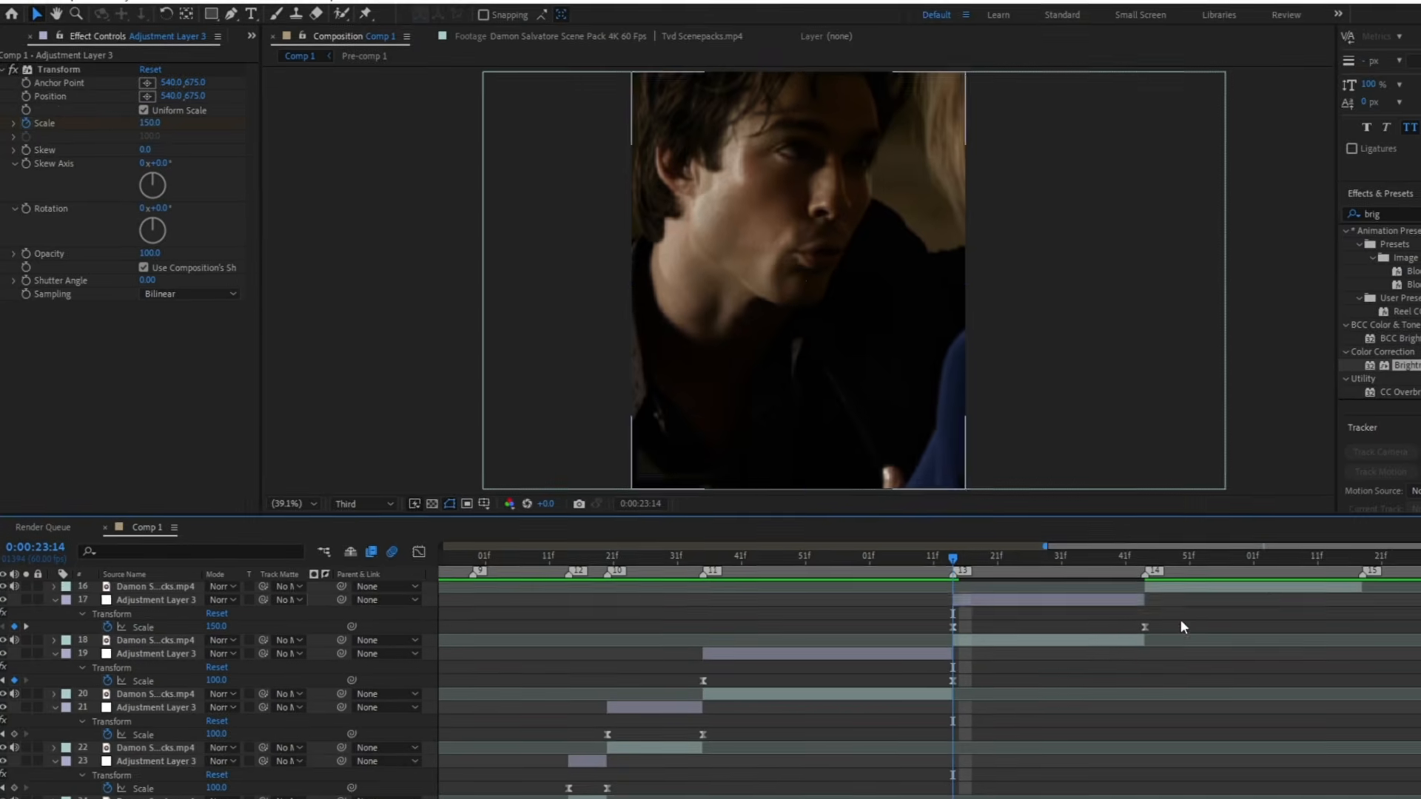
Duplicate the zoom adjustment layer above the fourteenth clip, extend the copy to that clip's length and move its last Scale keyframe to the end
click(107, 591)
key(ctrl+d)
scroll(98, 605, up, 1)
drag(152, 638, 162, 626)
drag(1003, 624, 1196, 618)
key(minus)
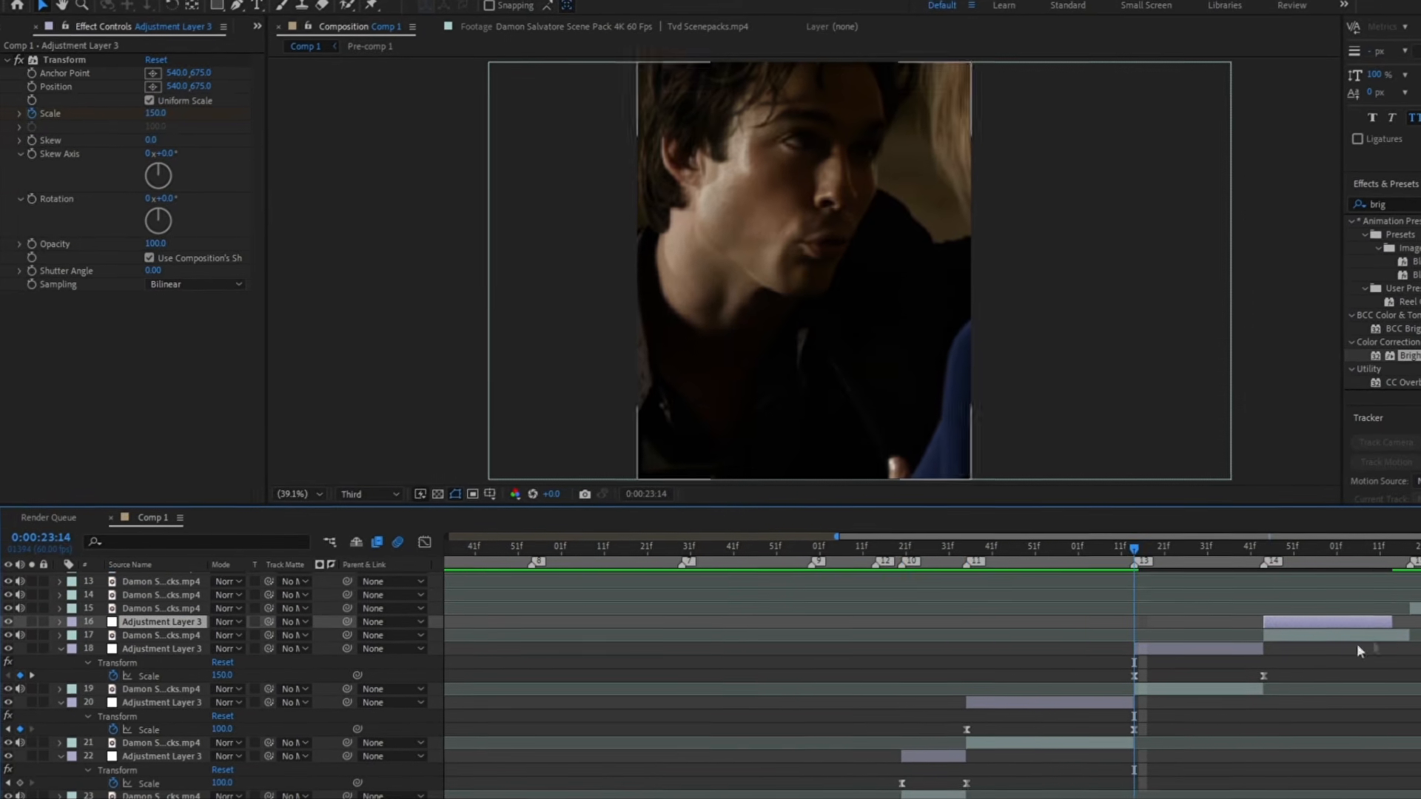
drag(1388, 629, 1404, 657)
key(u)
Duplicate the zoom adjustment layer above the fifteenth clip and pull its last Scale keyframe in to that clip's end
click(156, 630)
key(ctrl+d)
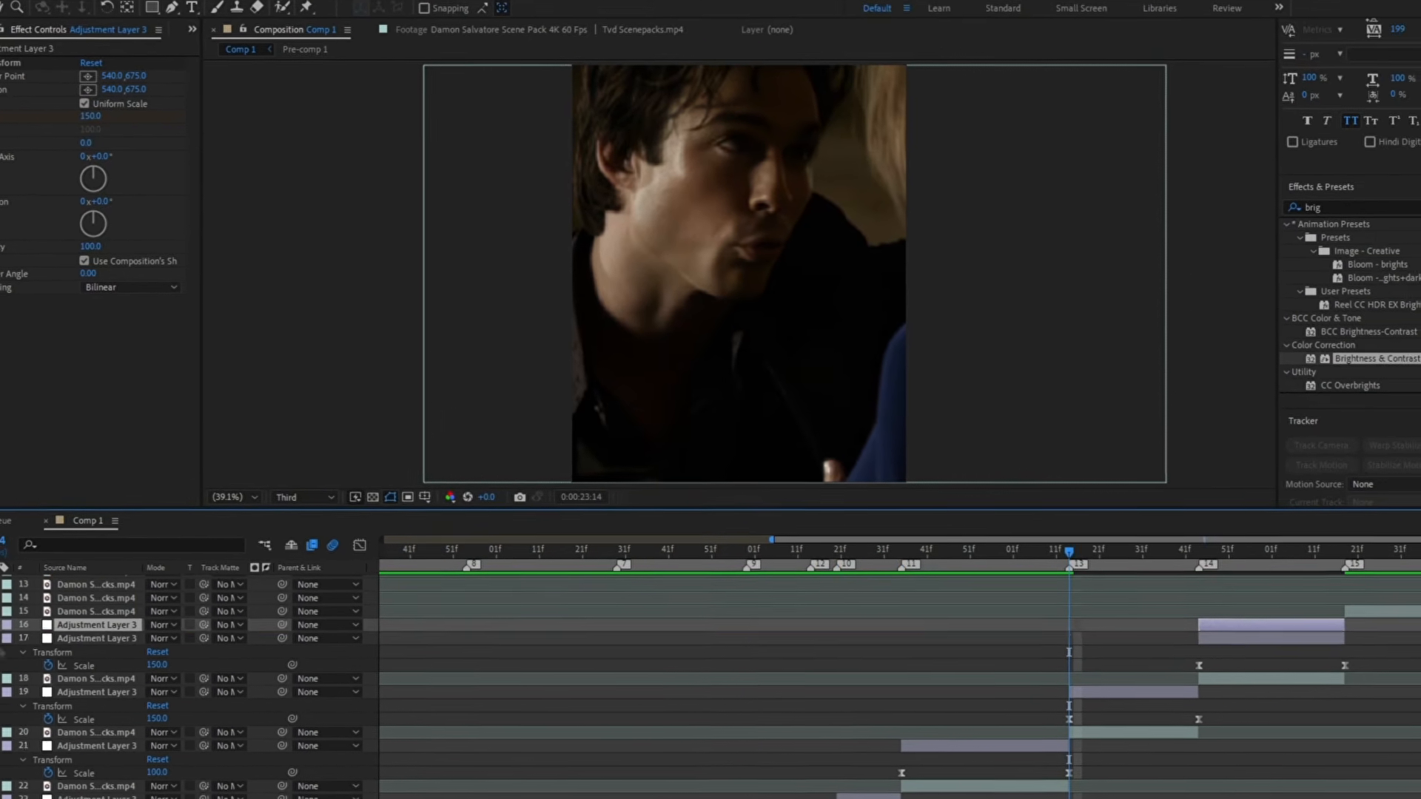
drag(155, 630, 157, 612)
scroll(1247, 692, up, 3)
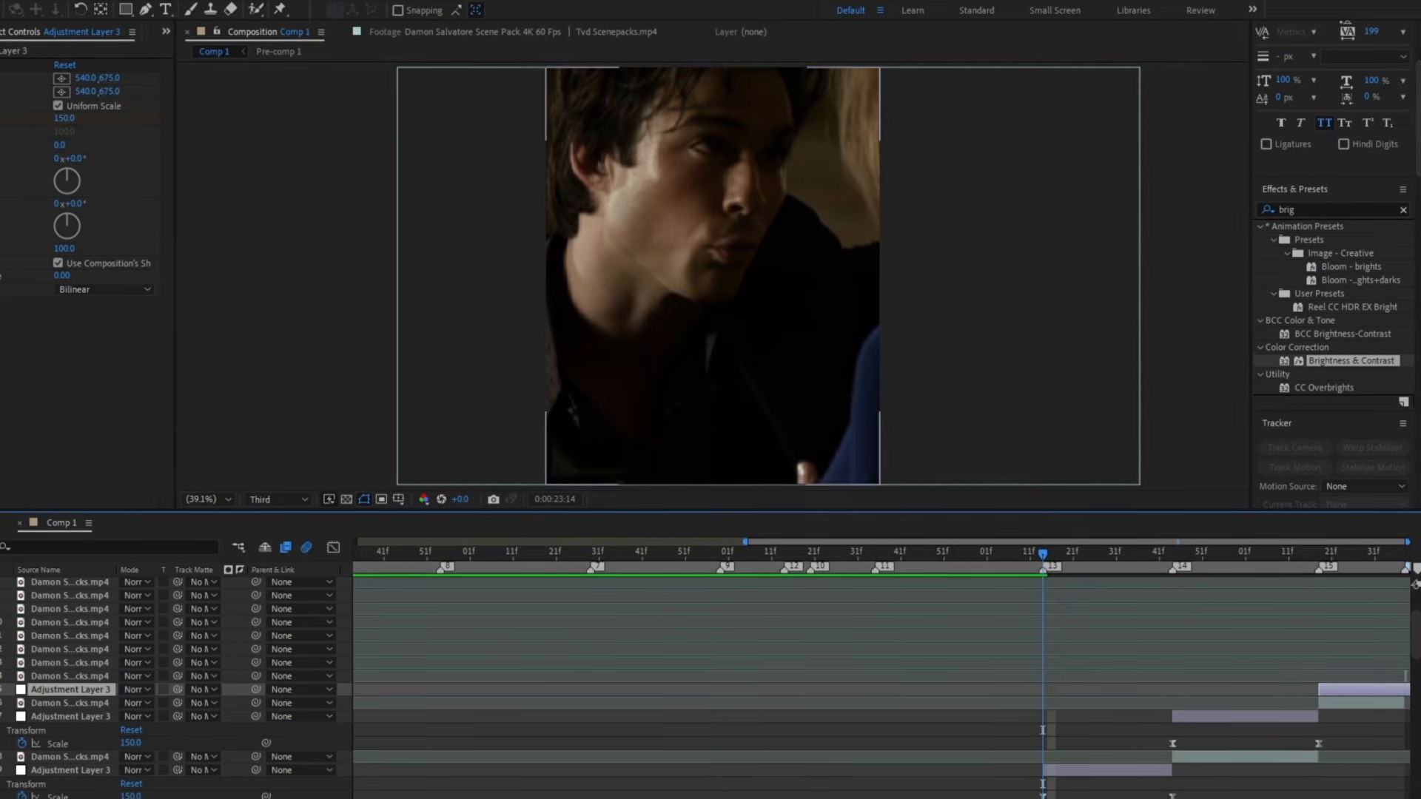
drag(1372, 690, 1291, 692)
key(u)
mouse_move(1383, 717)
mouse_down()
mouse_move(1335, 694)
mouse_move(1359, 694)
mouse_up()
drag(1380, 716, 1341, 715)
drag(1342, 691, 1397, 709)
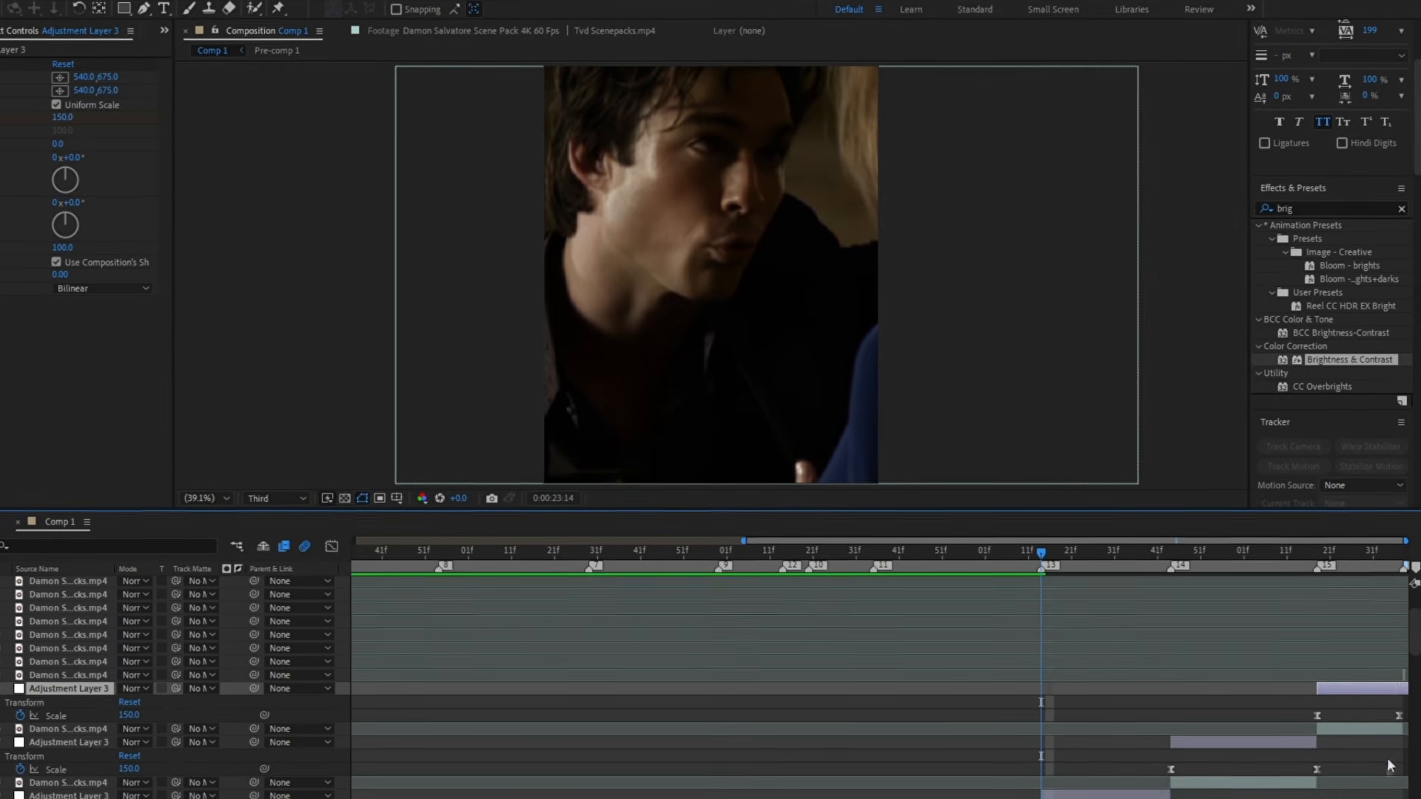
Return the current time to the first marker at 0:00:18:11 and collapse the revealed keyframe properties of all layers
key(j)
key(j)
key(j)
key(j)
key(j)
key(j)
key(j)
key(j)
key(j)
key(j)
key(j)
key(j)
scroll(819, 792, down, 15)
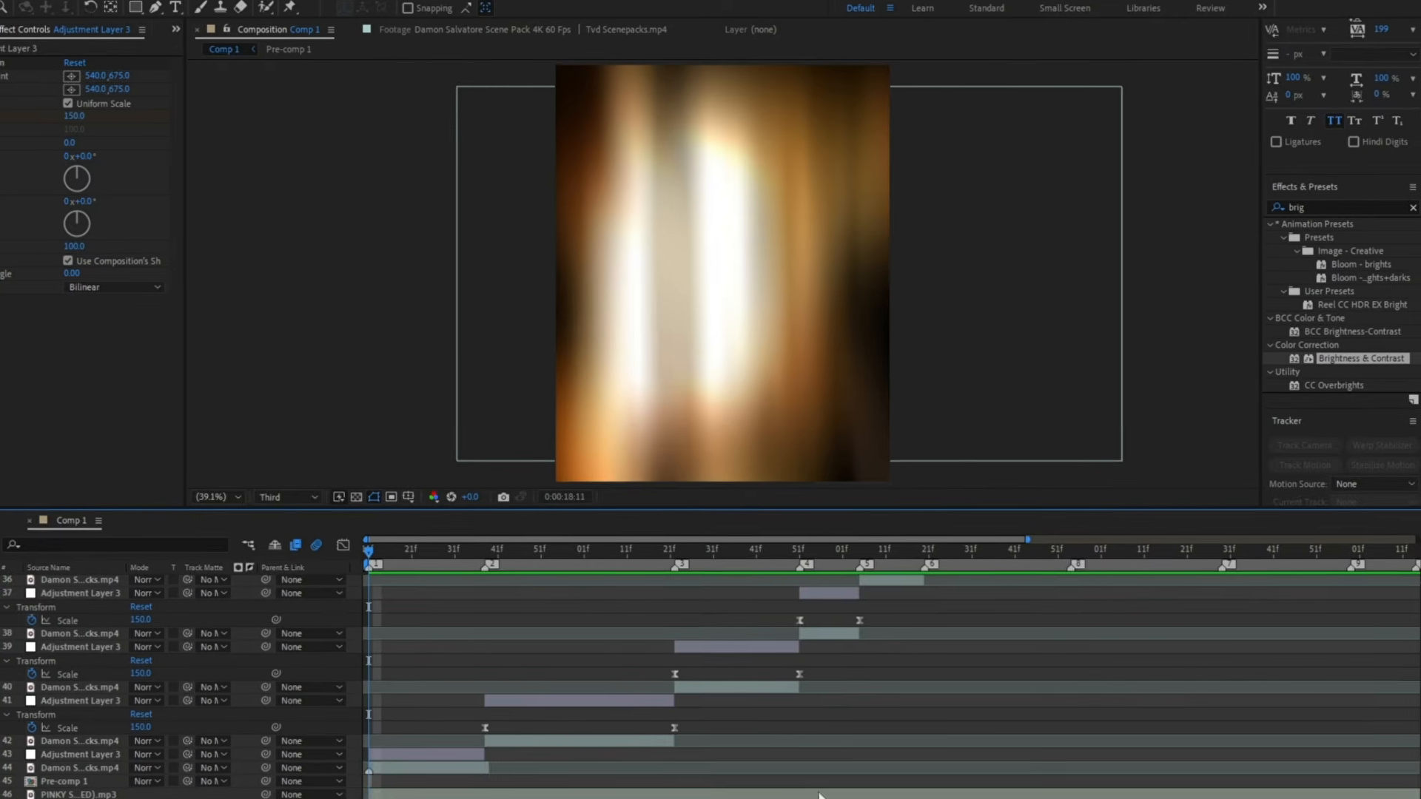
key(ctrl+a)
key(u)
click(849, 742)
drag(431, 556, 368, 562)
Select the first clip's Motion Tile, Brightness & Contrast, BCC Directional Blur and Twitch effects and show their keyframes
click(466, 769)
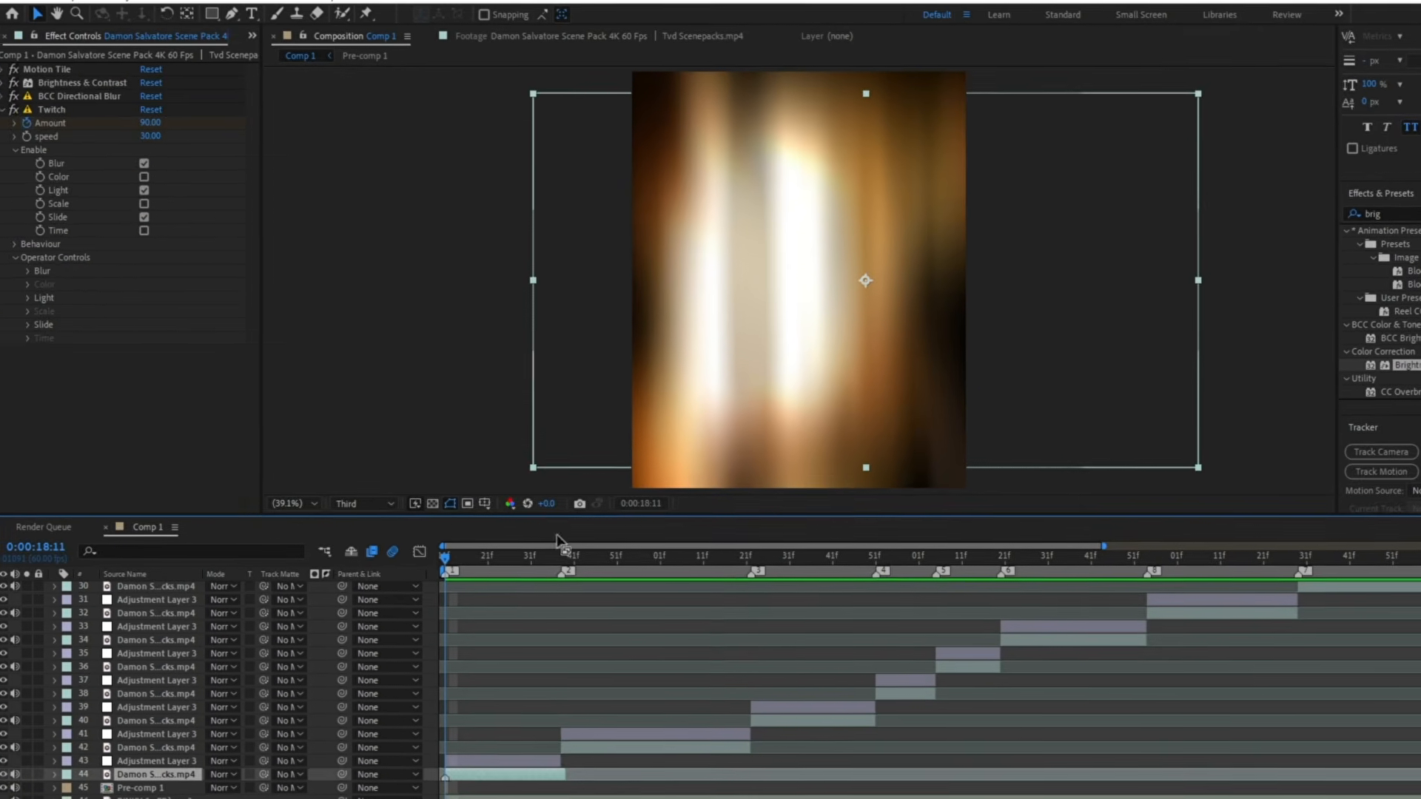
click(3, 110)
click(47, 70)
shift+click(52, 110)
key(u)
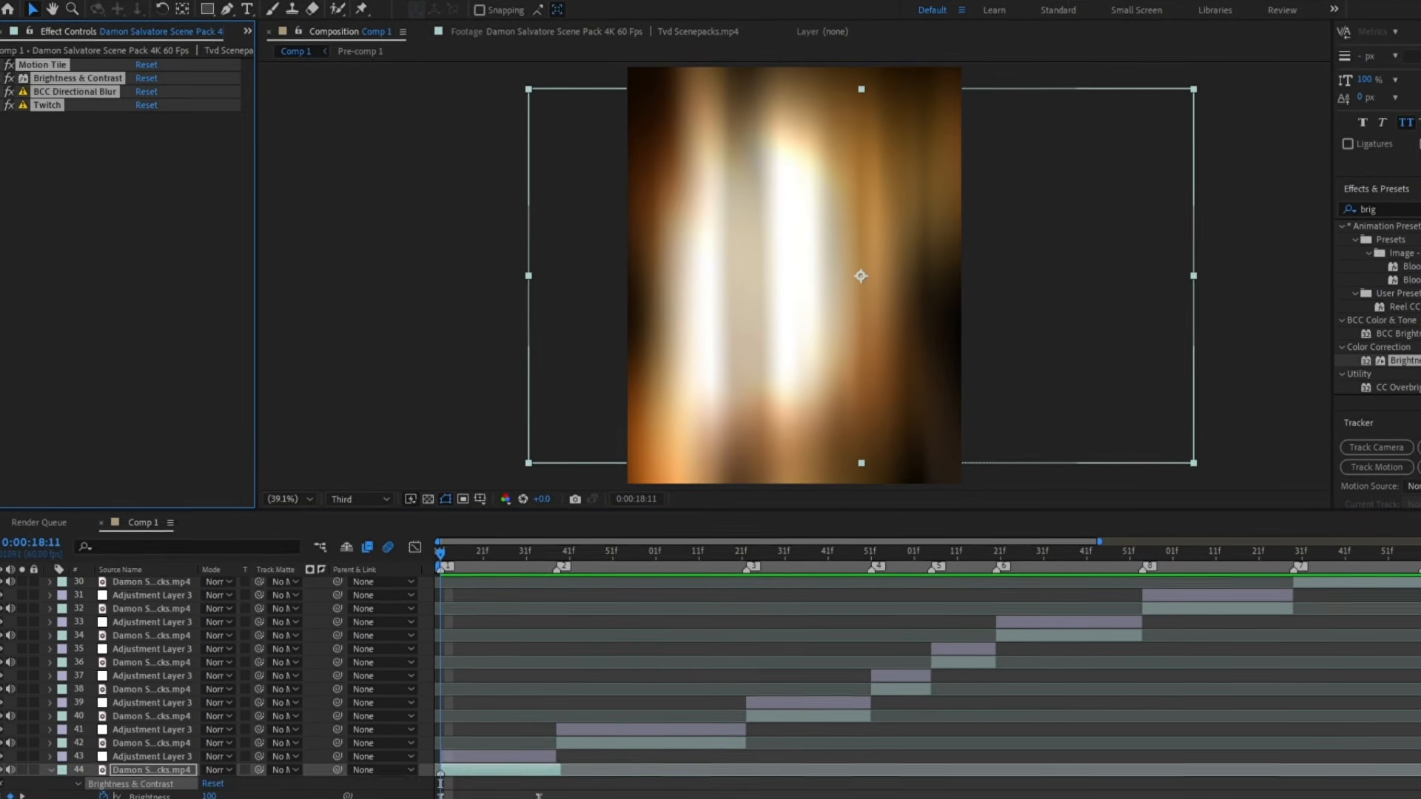
scroll(256, 715, down, 3)
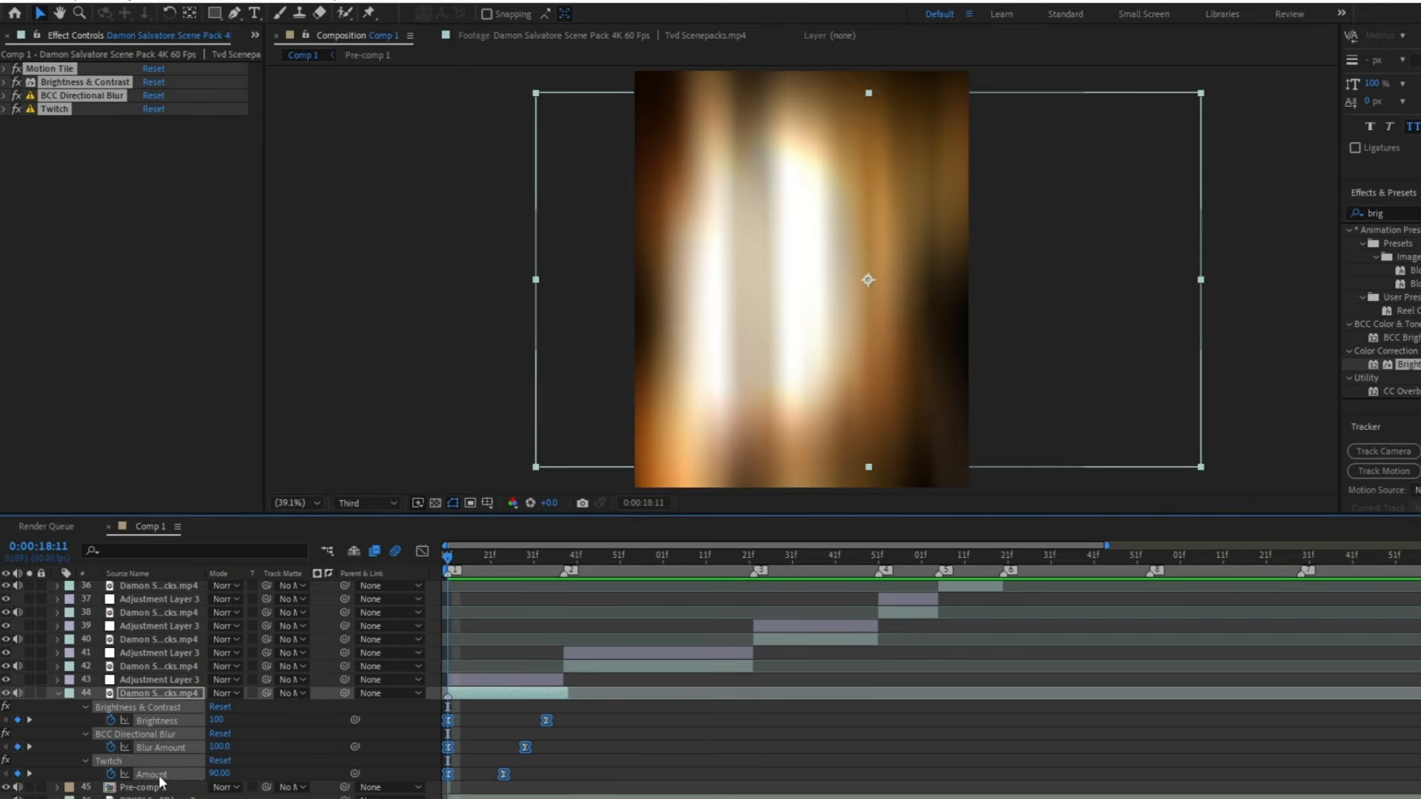
Copy the four effects onto the second clip at 0:00:18:38 and onto the third clip at 0:00:19:22
click(564, 555)
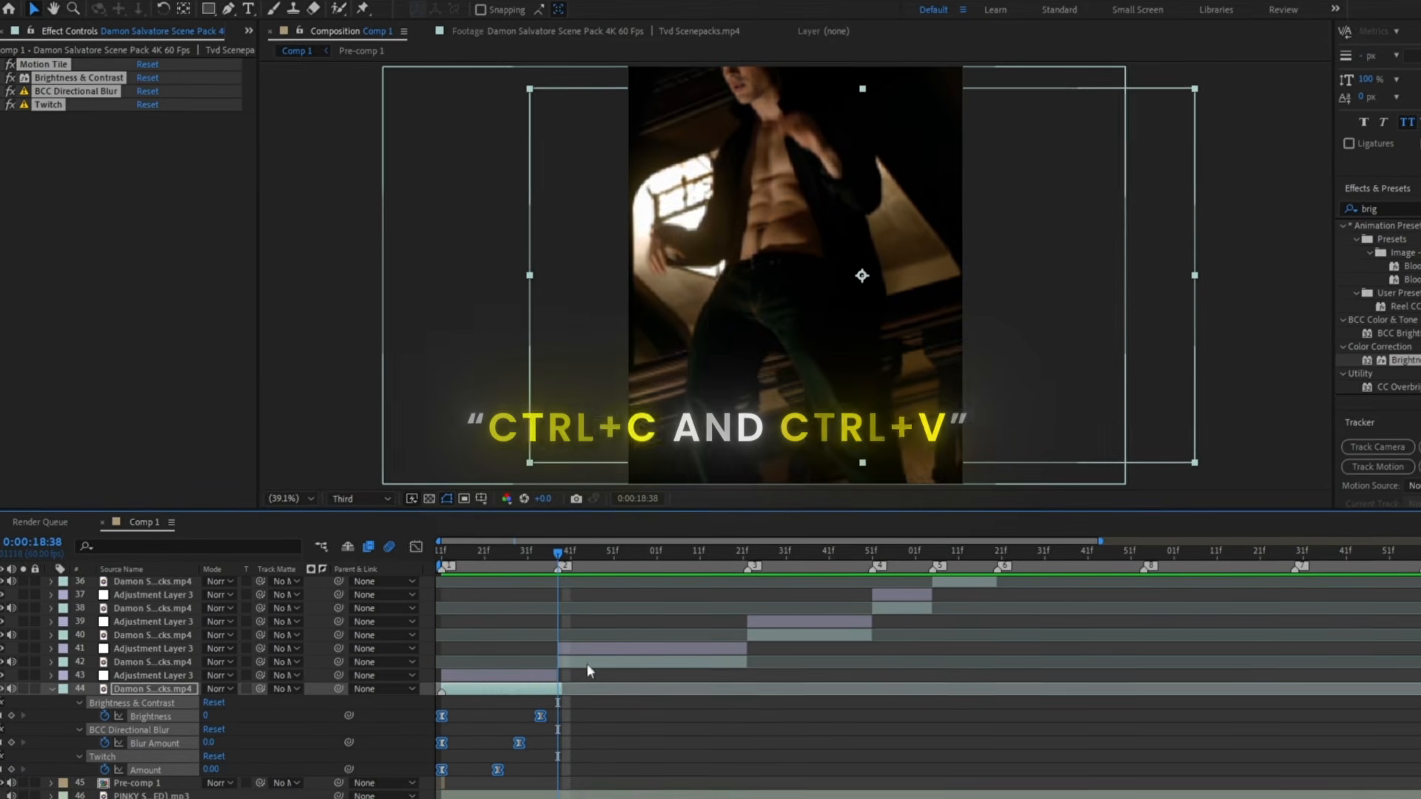
click(588, 664)
key(ctrl+v)
click(750, 553)
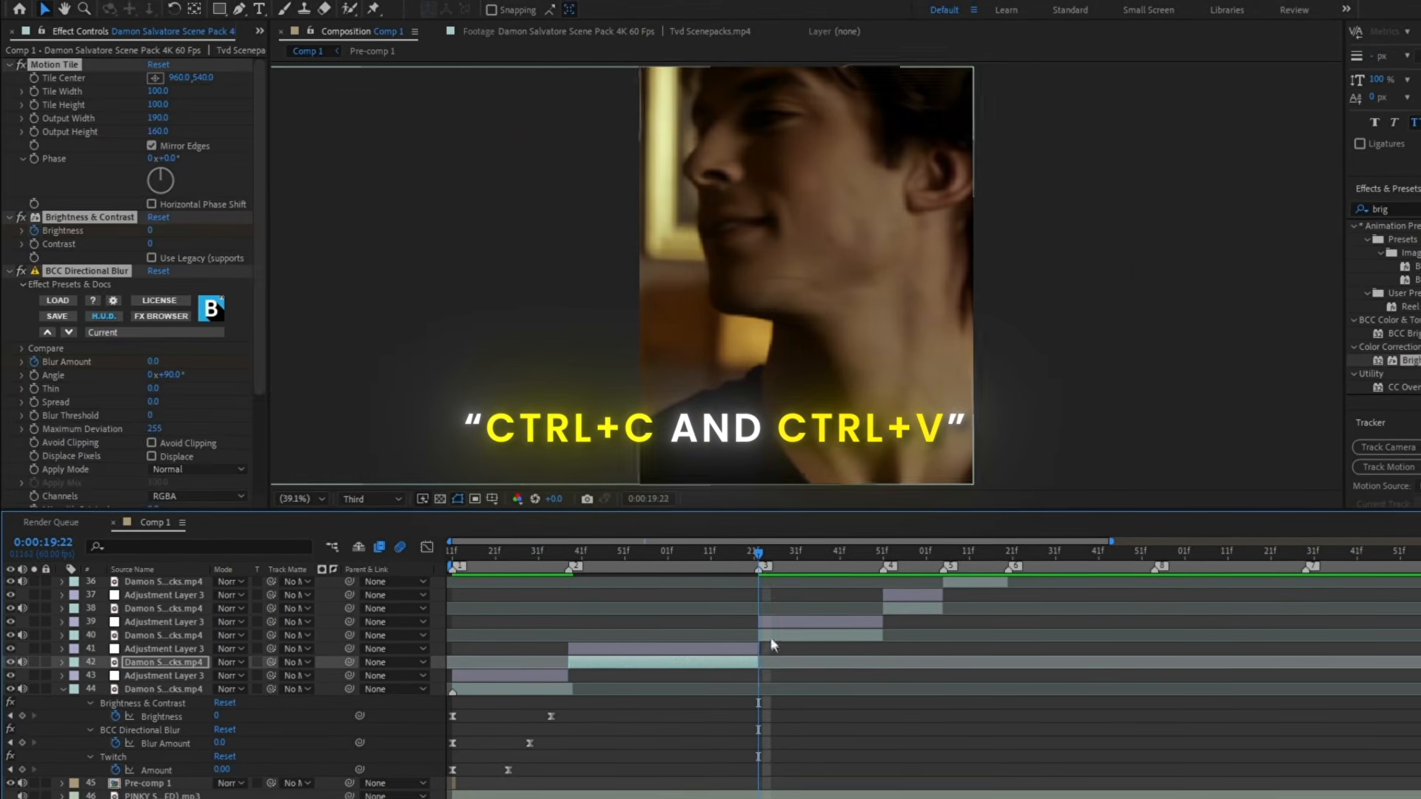
click(774, 636)
key(ctrl+v)
Paste the four effects onto the fourth clip at 0:00:19:51 and tighten their keyframes to suit the short clip
click(884, 552)
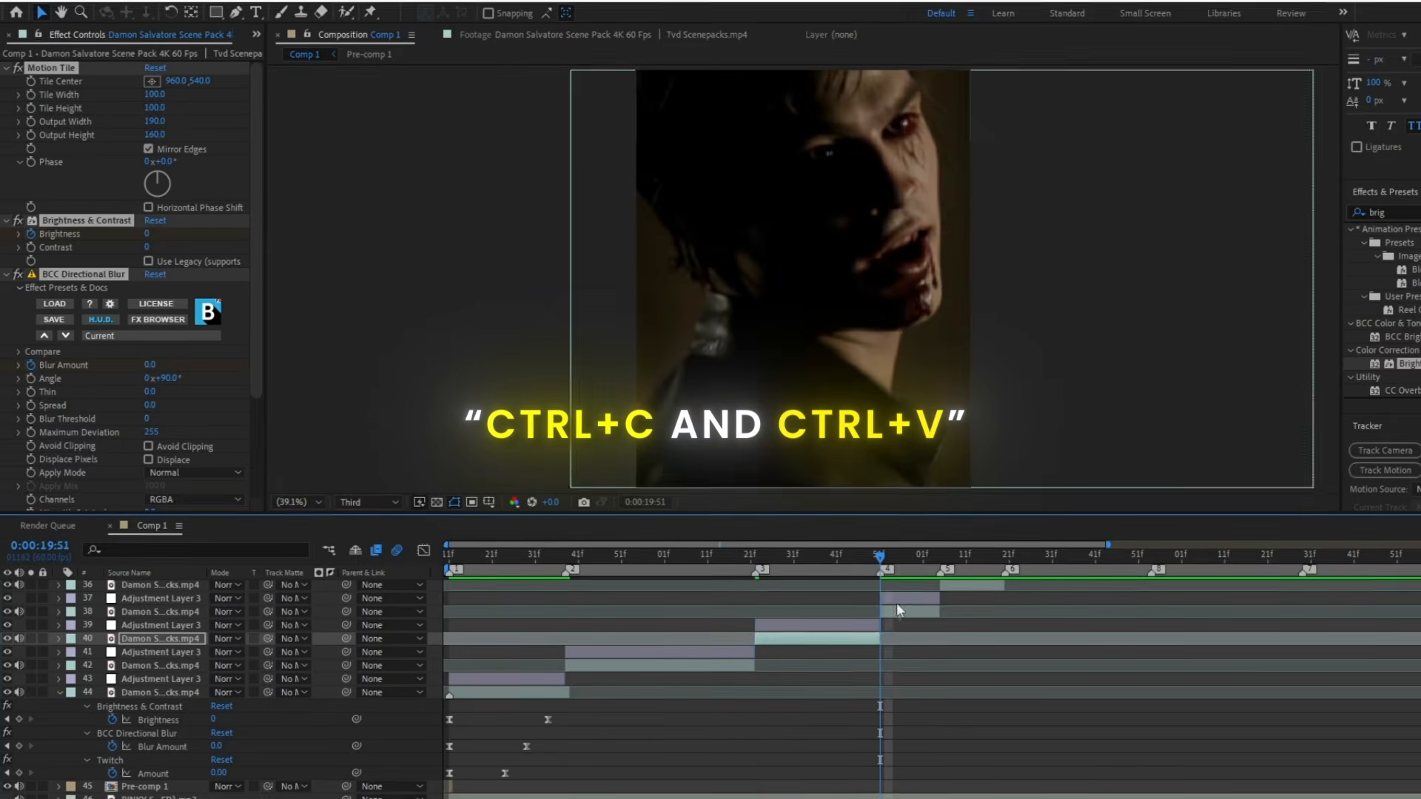
click(898, 609)
key(ctrl+v)
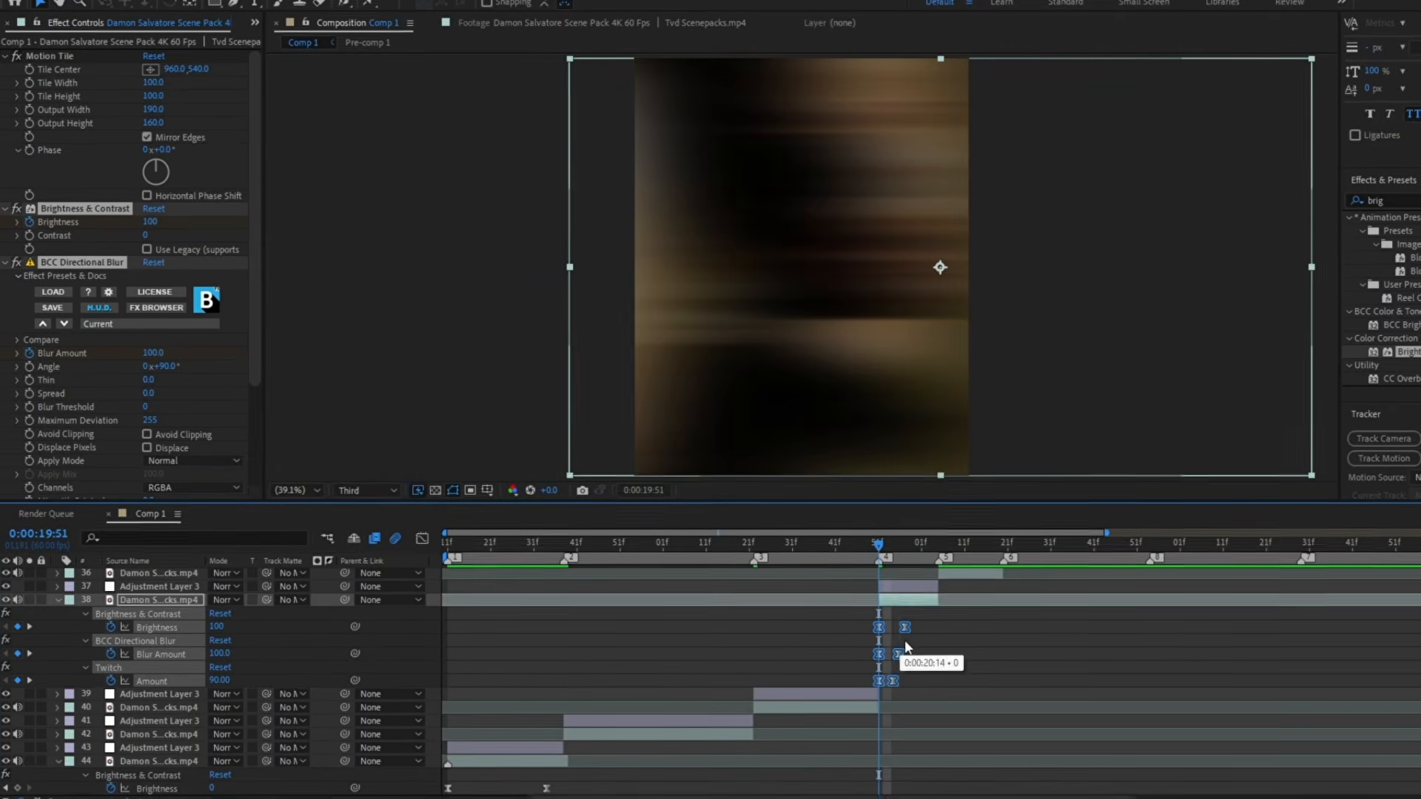
Paste the four effects onto the fifth clip at 0:00:20:05 and show their keyframes, compressing them toward the clip's start
click(943, 556)
click(970, 574)
key(ctrl+v)
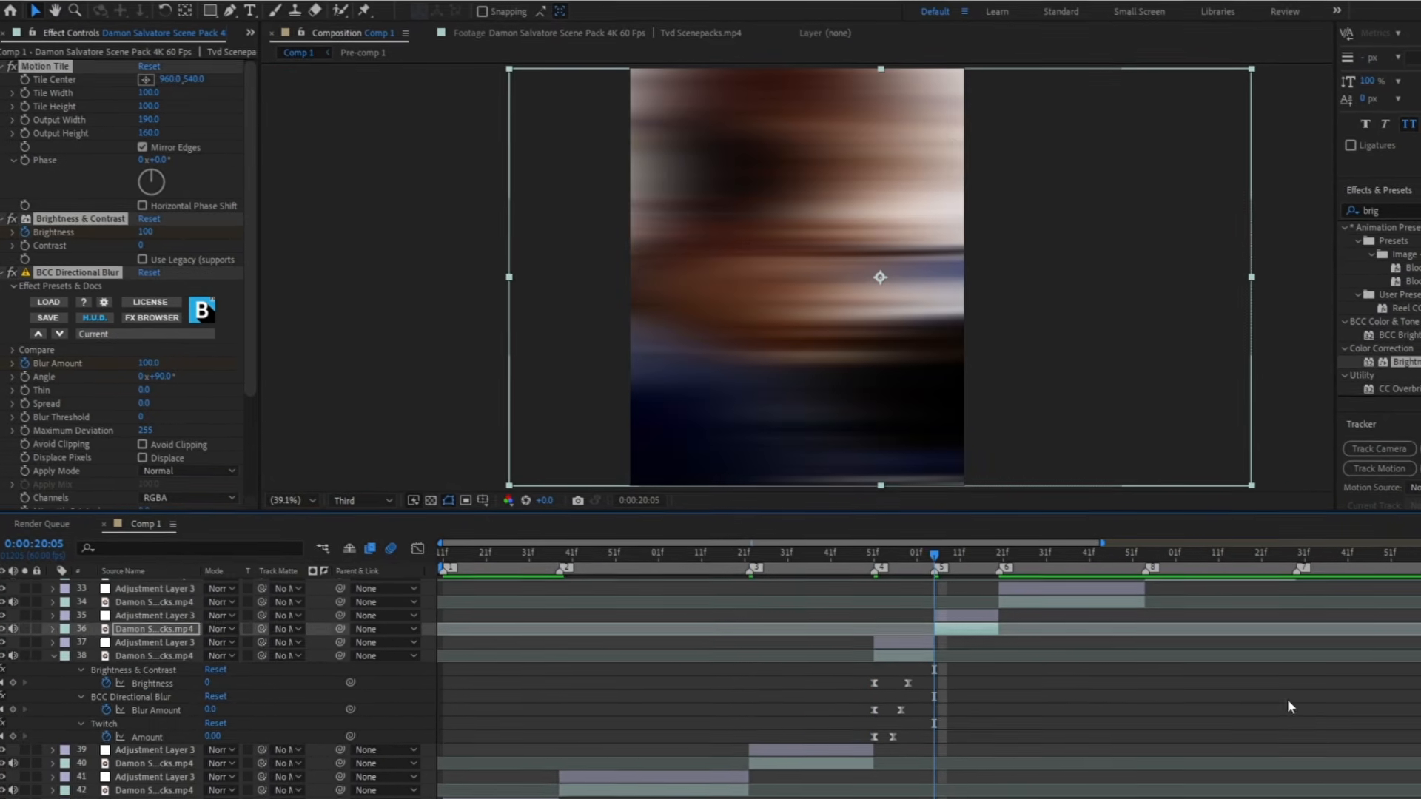
key(u)
Paste the four effects onto the sixth clip at 0:00:20:20 and onto the seventh clip at its start
click(1011, 567)
click(1015, 600)
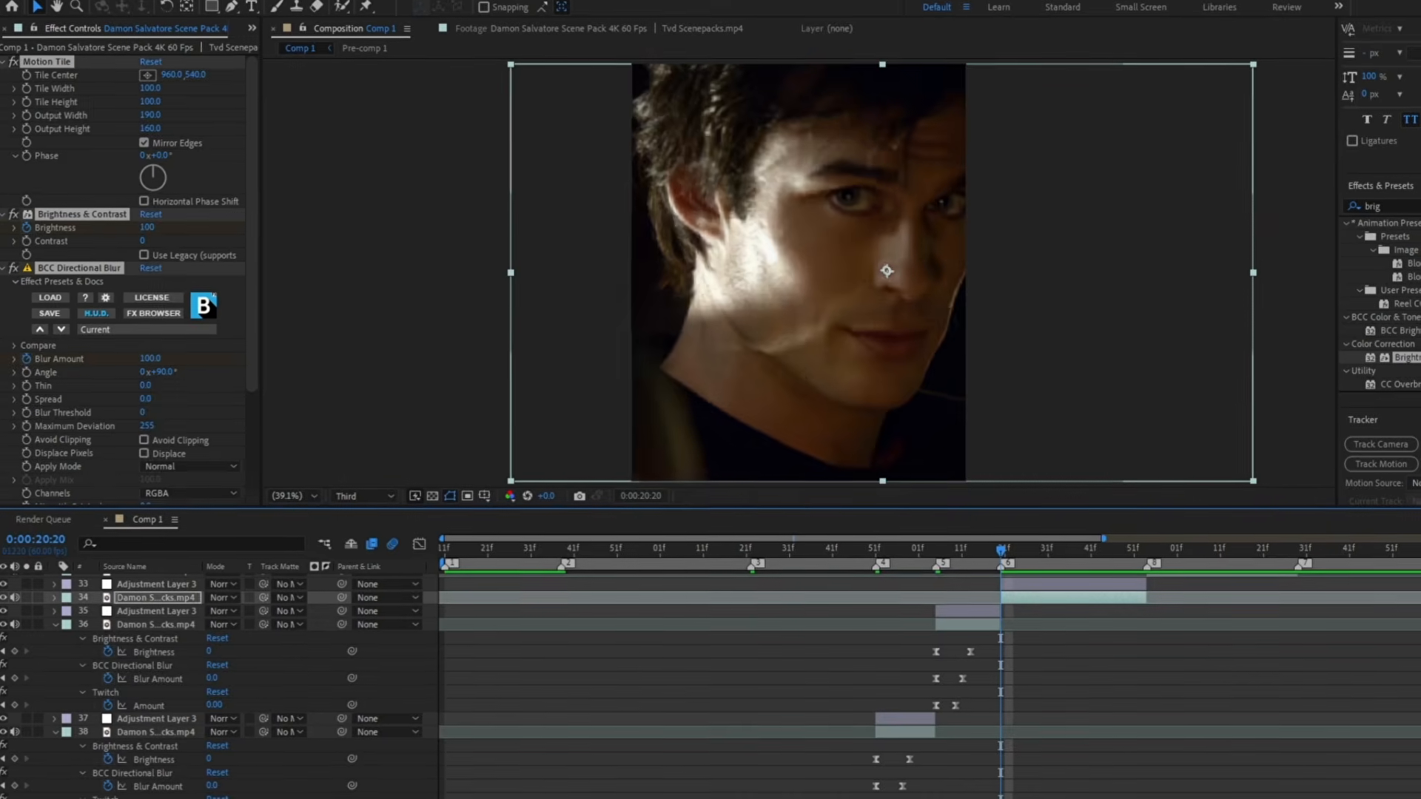
scroll(1036, 637, up, 3)
click(1158, 561)
click(1167, 706)
key(ctrl+v)
Paste the four effects onto the eighth clip at 0:00:21:29 and compress their keyframes toward the clip's start
click(1304, 564)
click(1322, 684)
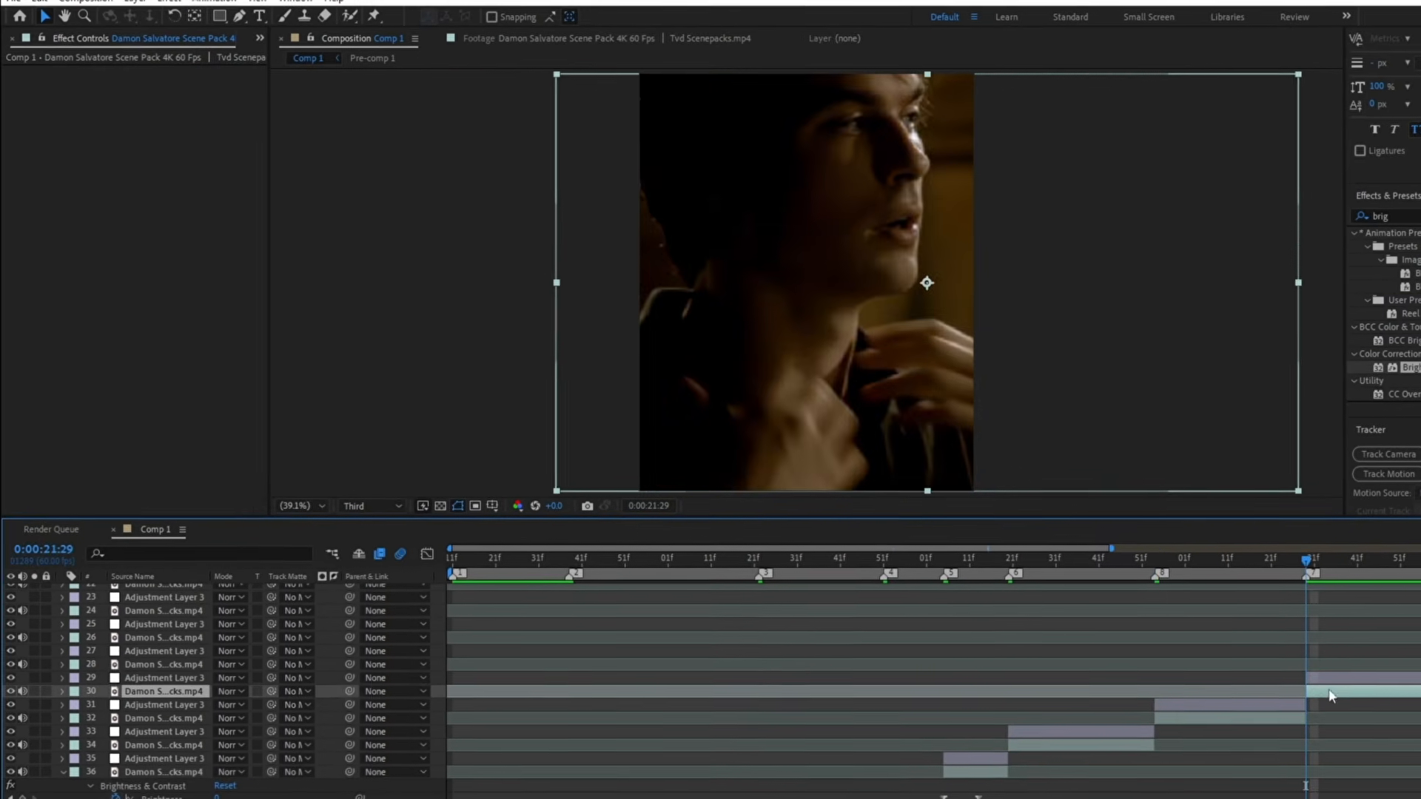
key(ctrl+v)
key(u)
drag(1407, 718, 1368, 716)
click(1366, 733)
scroll(1259, 689, right, 5)
Paste the four effects onto the ninth clip at 0:00:21:59 and compress their keyframes to fit the short clip
click(1001, 561)
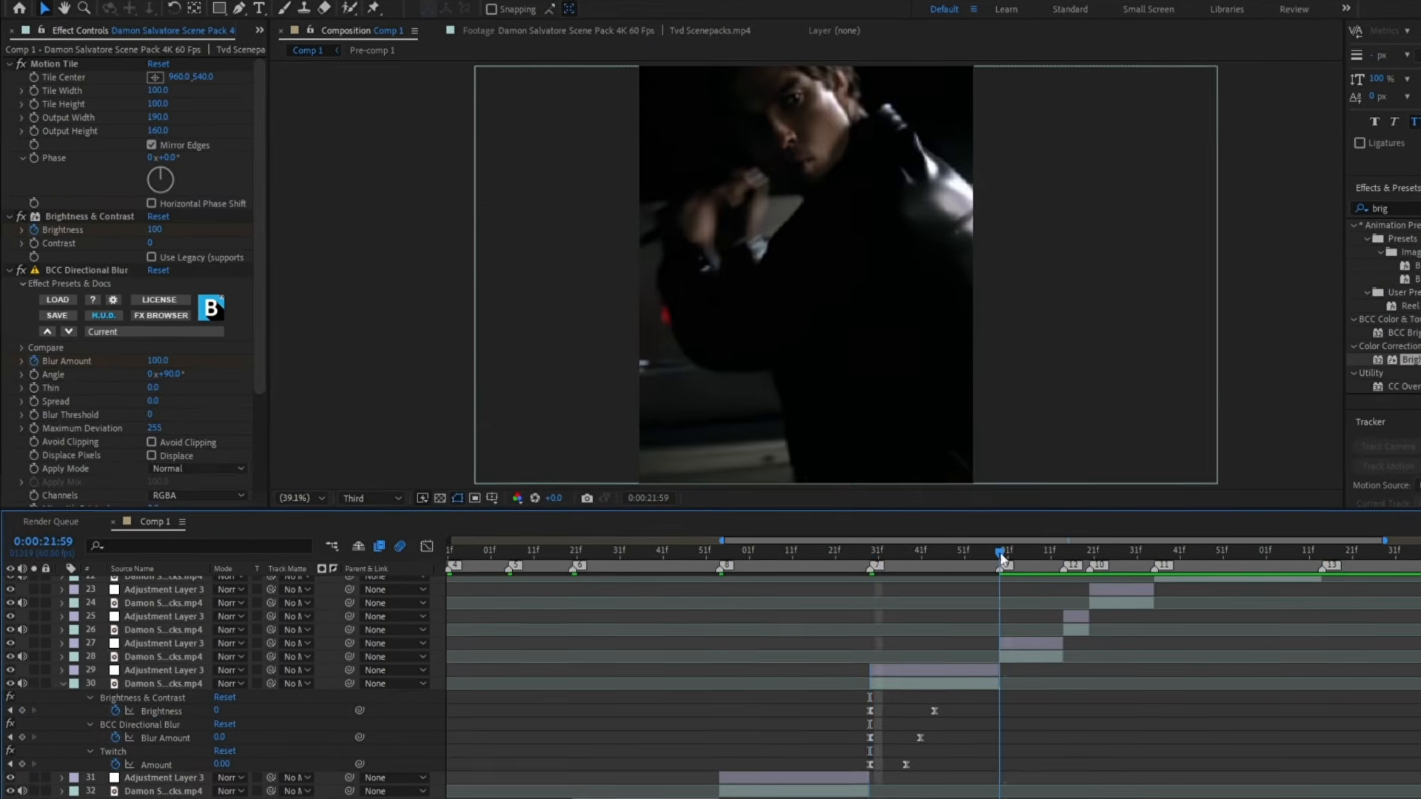
click(1024, 656)
key(ctrl+v)
key(u)
drag(1101, 684, 1033, 684)
click(1314, 731)
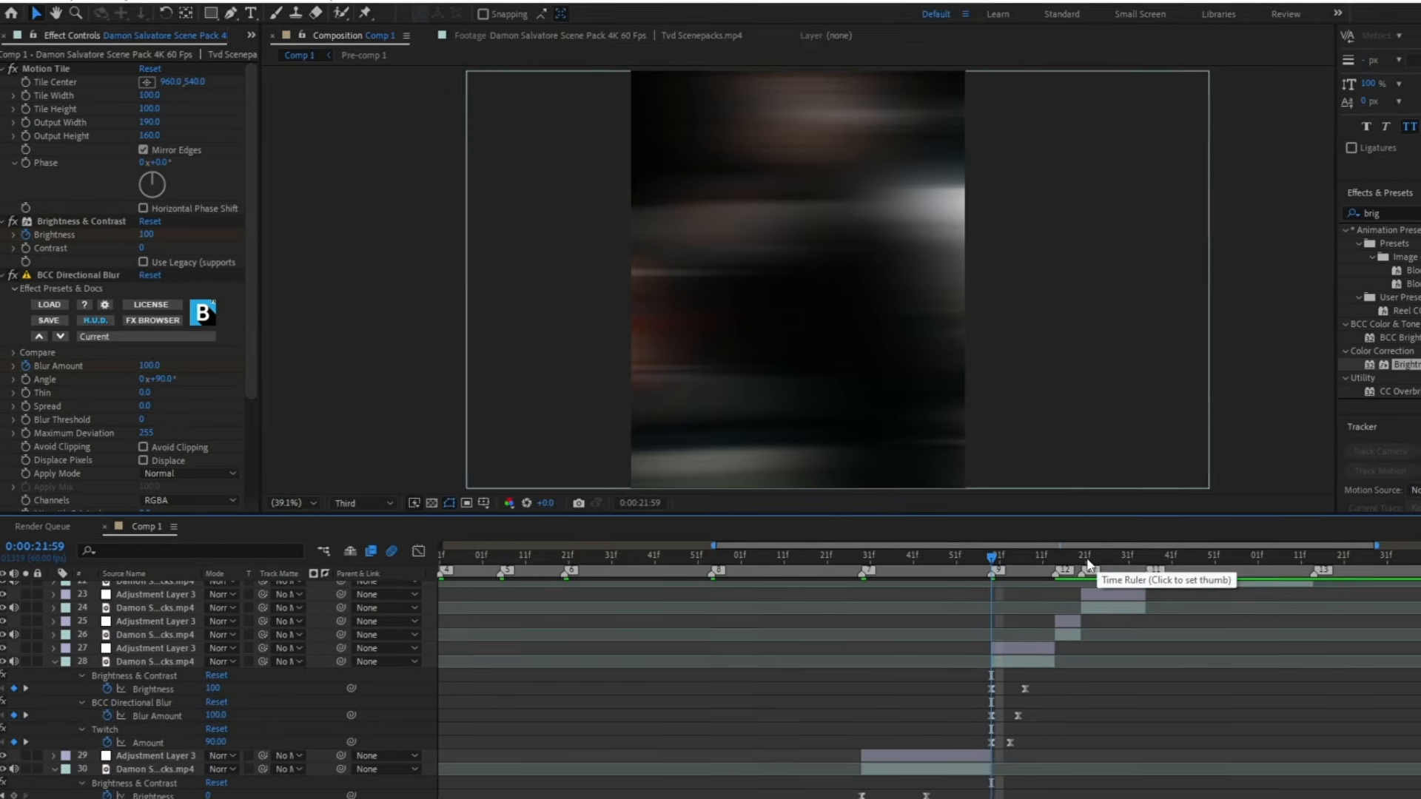
Paste the four effects onto the twelfth clip at 0:00:22:35, compress their keyframes toward the clip's start and deselect the layer
click(1148, 563)
scroll(1169, 636, up, 3)
click(1191, 672)
key(ctrl+v)
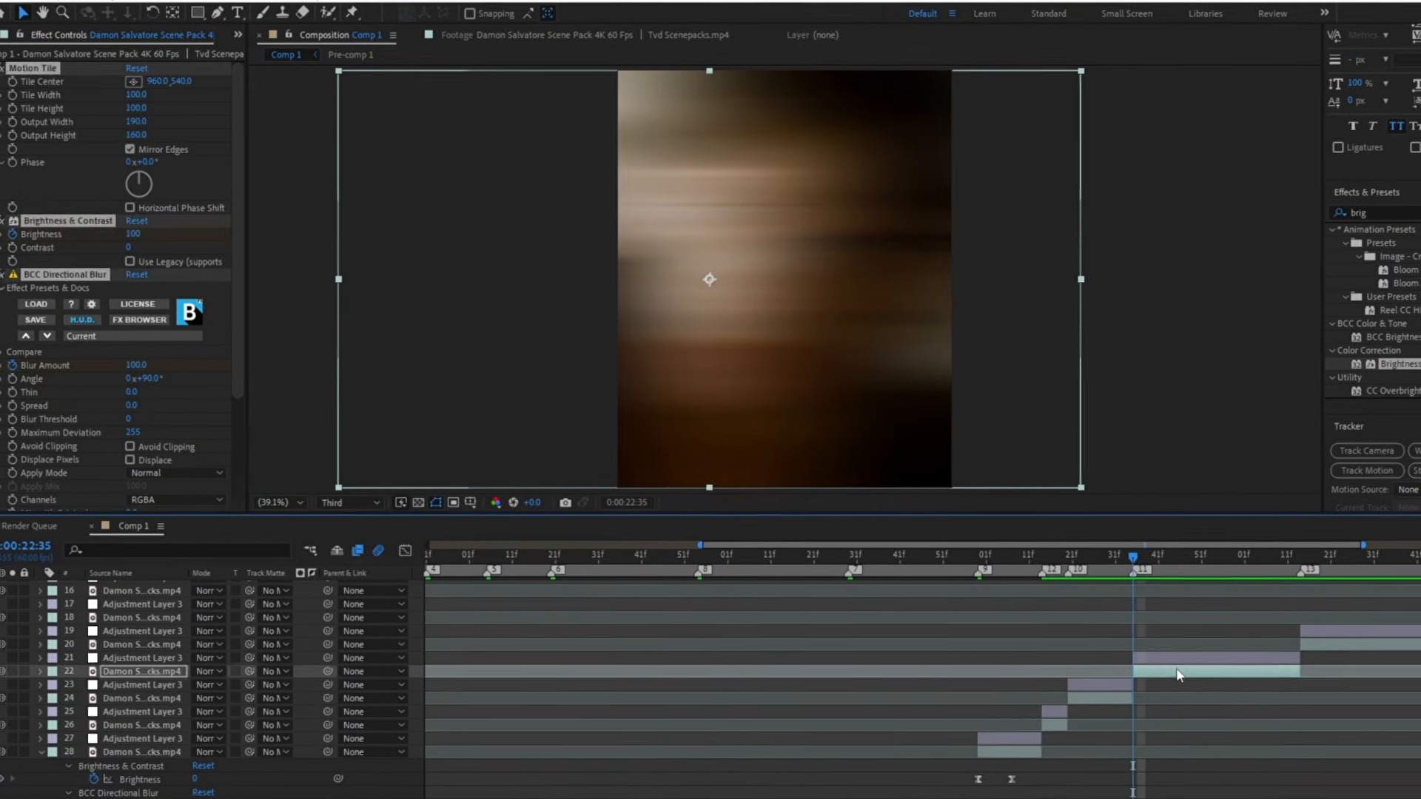
key(u)
click(1247, 690)
mouse_move(1219, 699)
mouse_down()
mouse_move(1184, 698)
mouse_move(1121, 761)
mouse_move(1206, 699)
mouse_up()
click(1267, 558)
click(1291, 689)
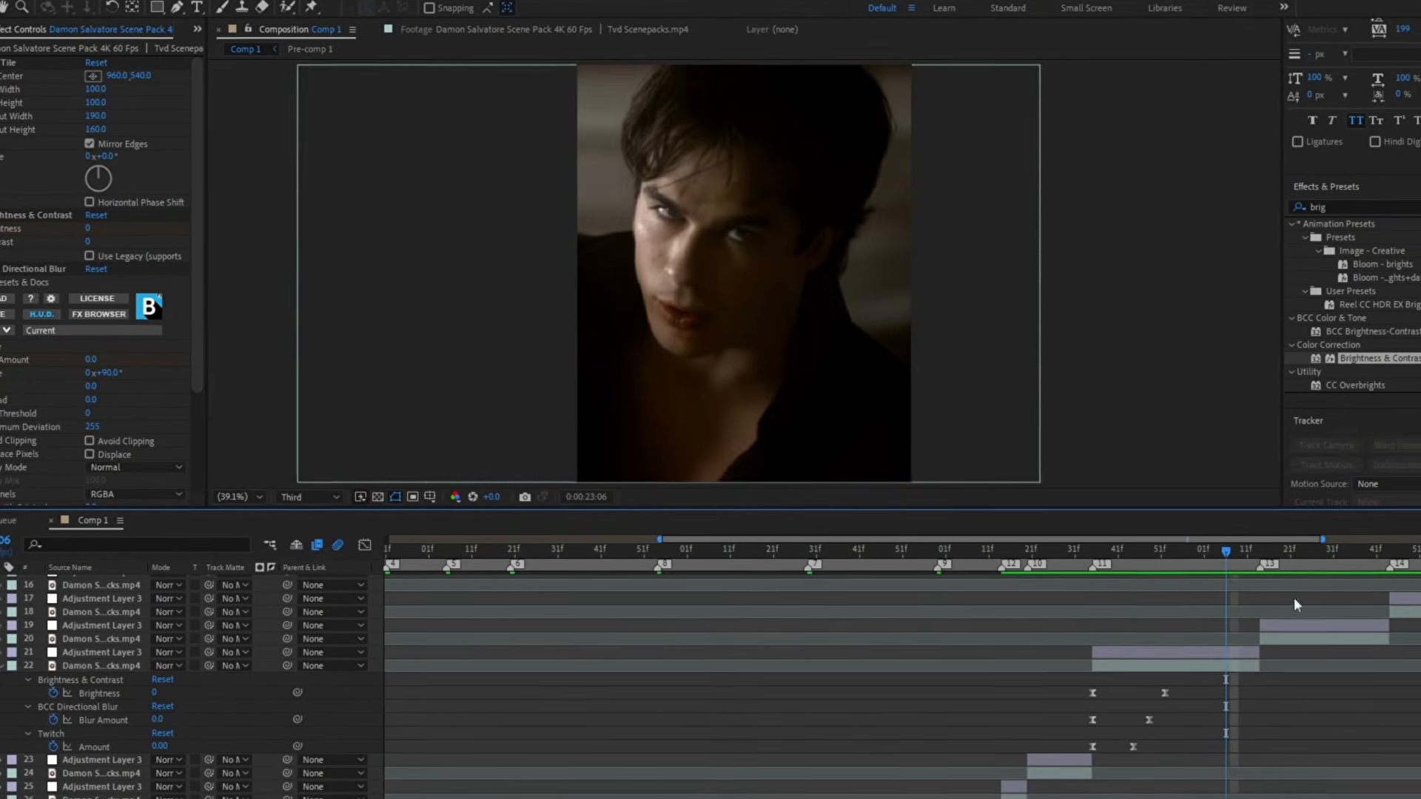
Paste the four effects onto the clip at marker 13, the clip at 0:00:23:44 and the clip at 0:00:24:18
click(1260, 559)
click(1287, 640)
key(ctrl+v)
click(1389, 559)
ctrl+click(1397, 613)
key(ctrl+v)
scroll(1082, 762, right, 3)
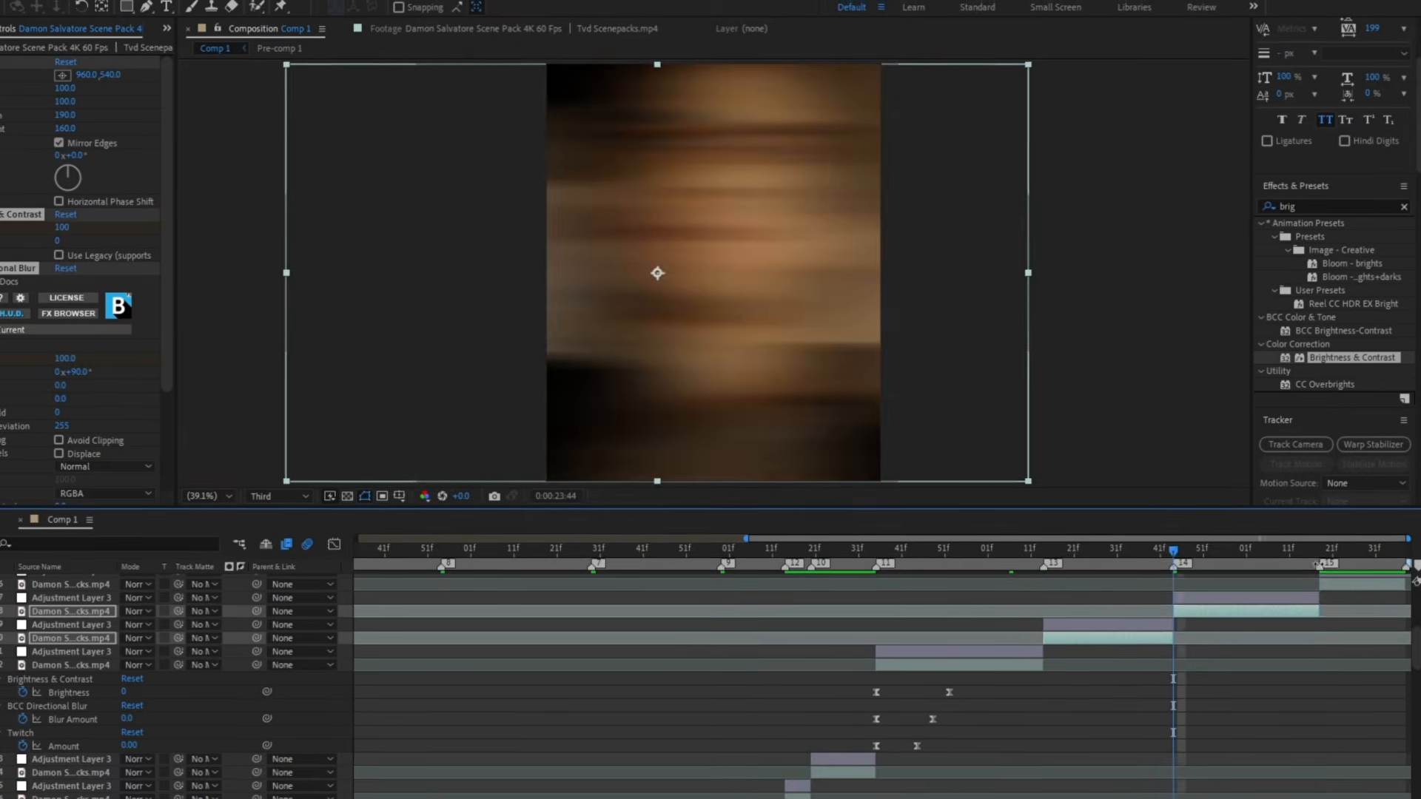
key(ctrl+v)
Collapse the expanded effect properties of the clip layers in the timeline
click(1, 665)
click(2, 746)
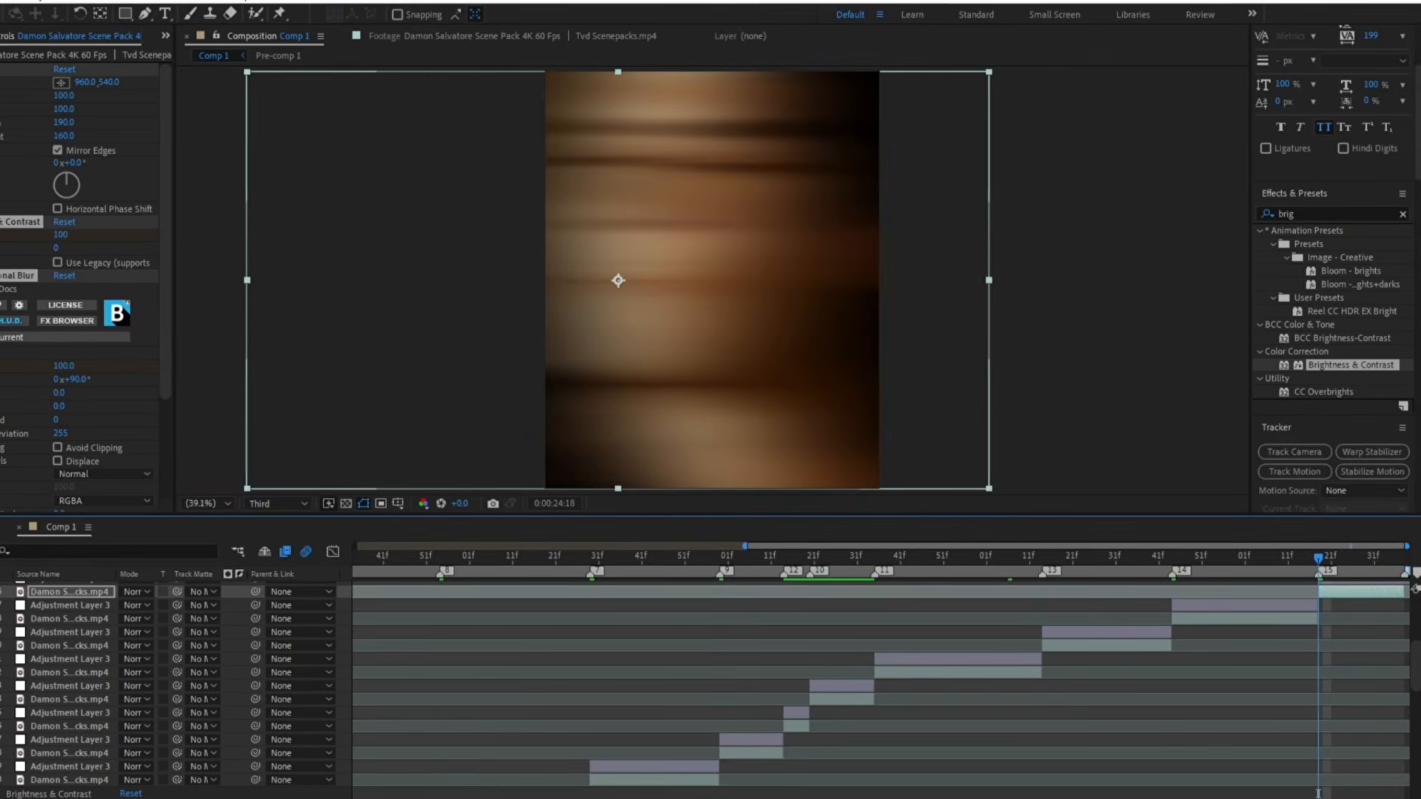
drag(1416, 673, 1417, 712)
click(15, 610)
click(17, 693)
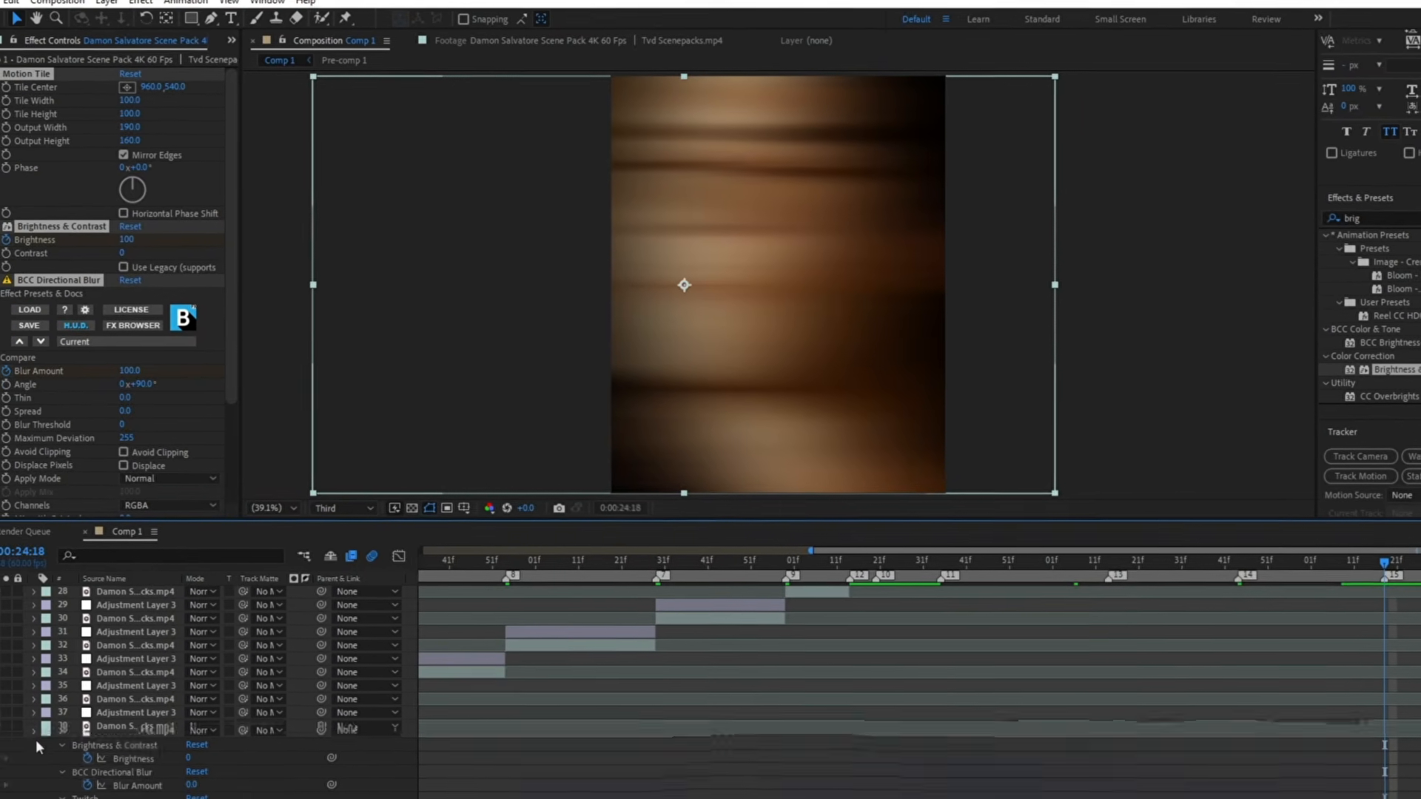
click(35, 727)
Extend the copyright overlay layers toward the end of the composition and play the edit from 0:00:18:11
scroll(1345, 768, down, 3)
scroll(1413, 775, up, 10)
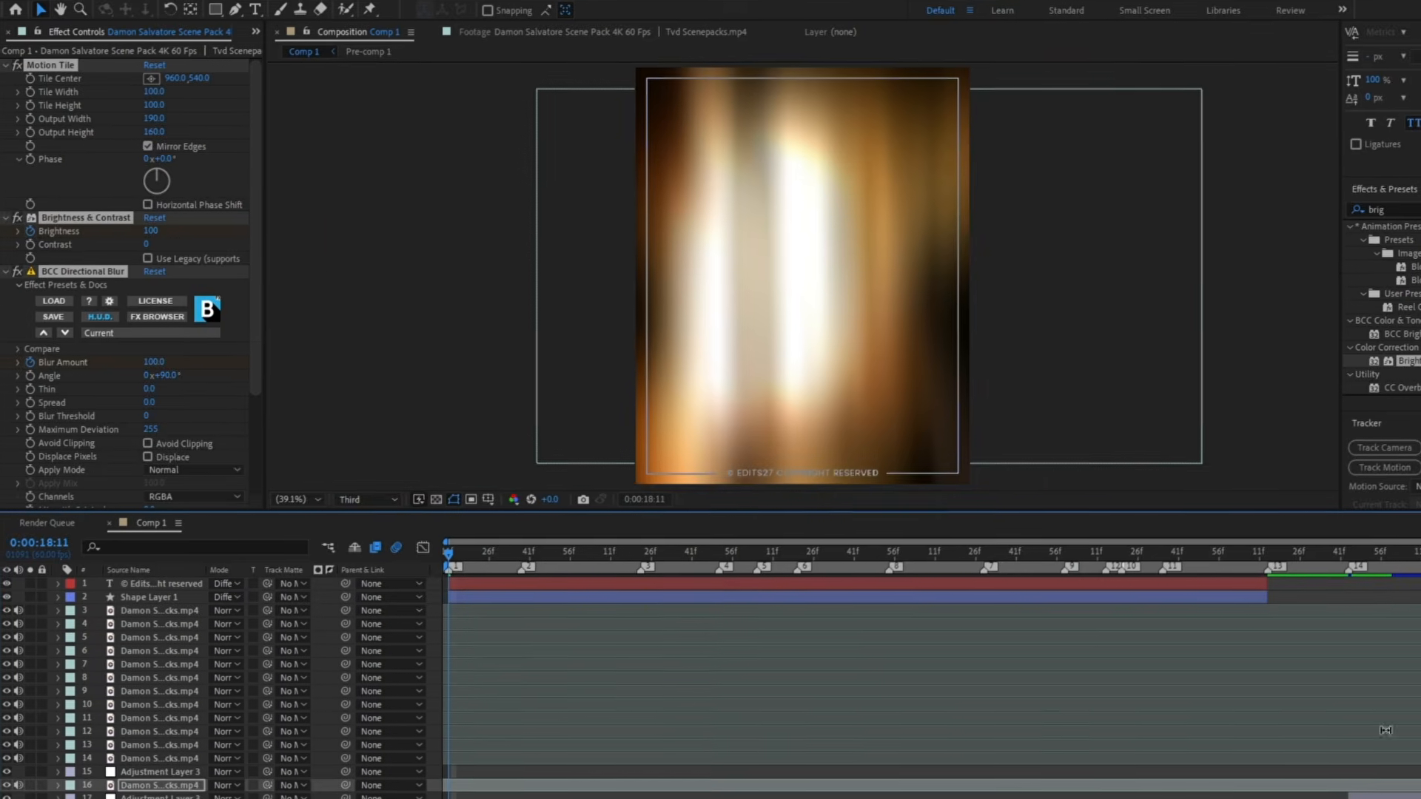
drag(1279, 603, 1416, 604)
scroll(1406, 651, down, 10)
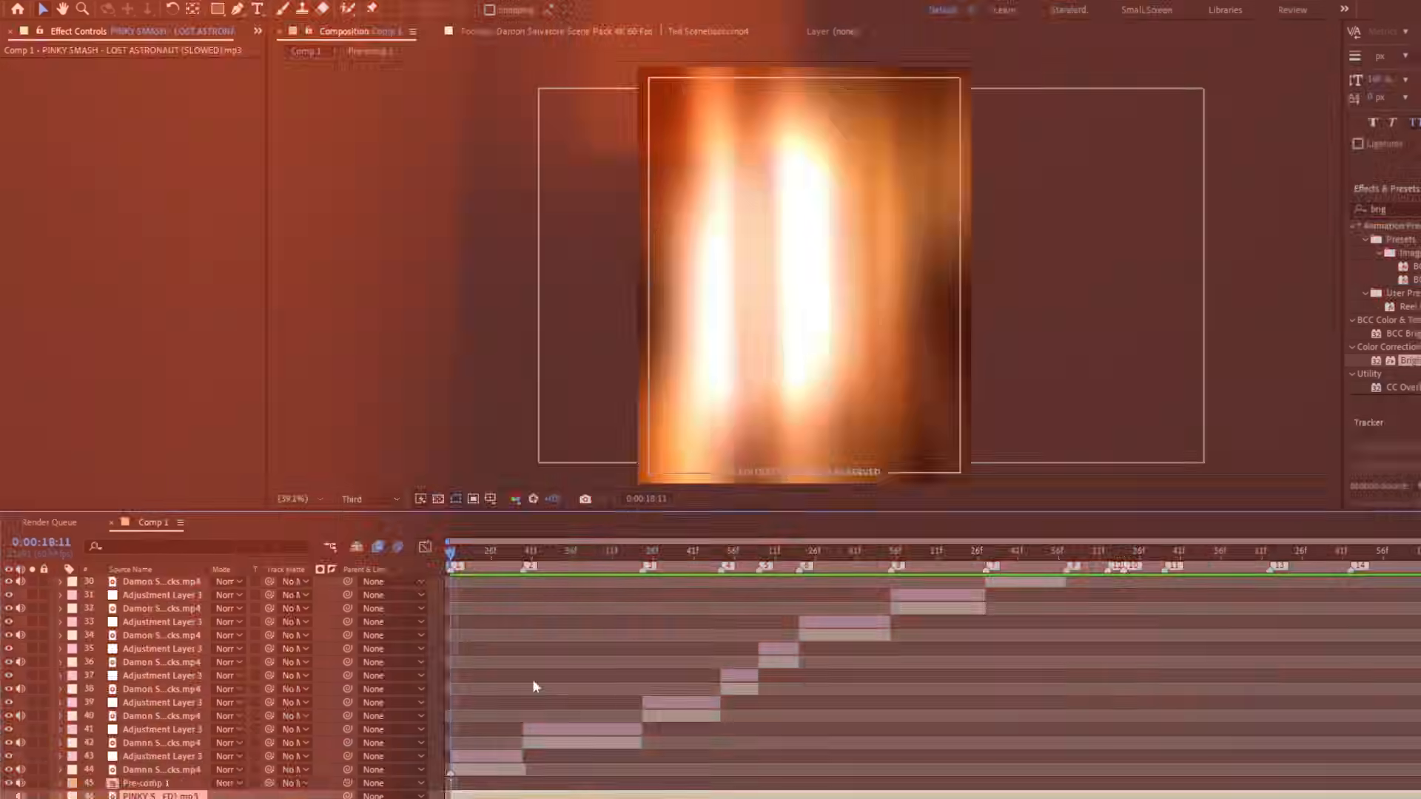
key(space)
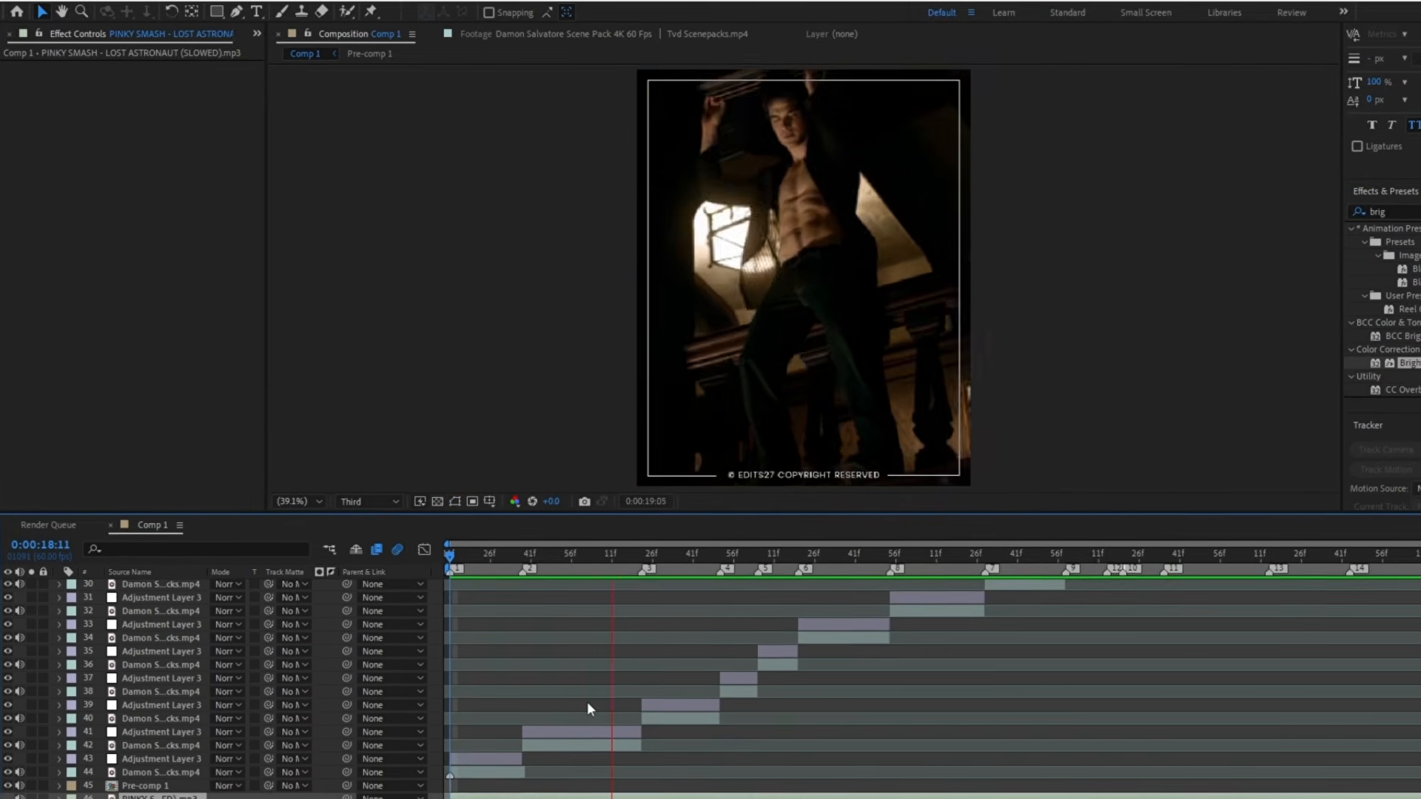